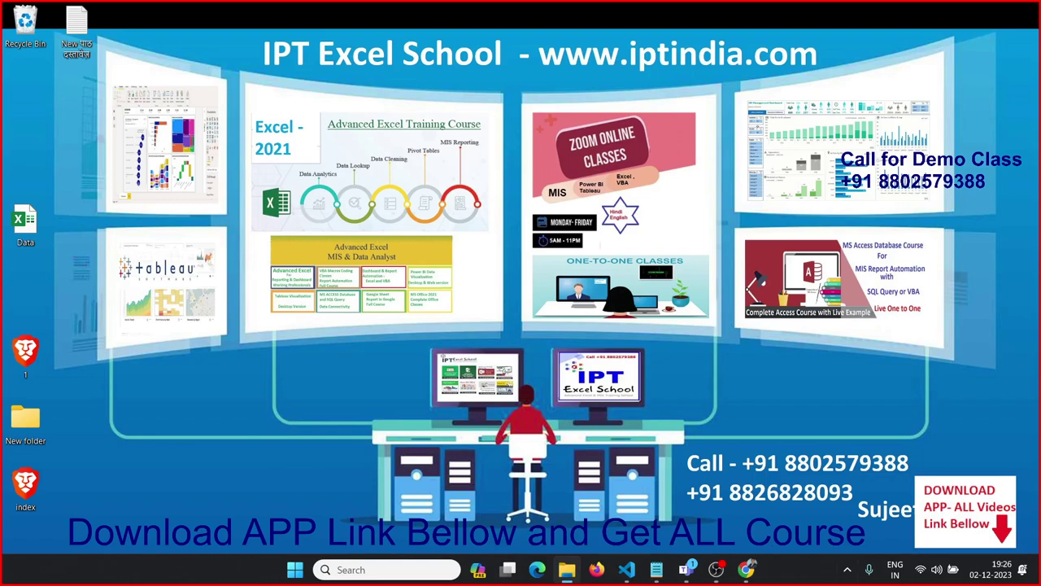
# Open the 2023 folder on the Class_Rec (E:) drive in a maximized File Explorer window.
pyautogui.click(567, 570)
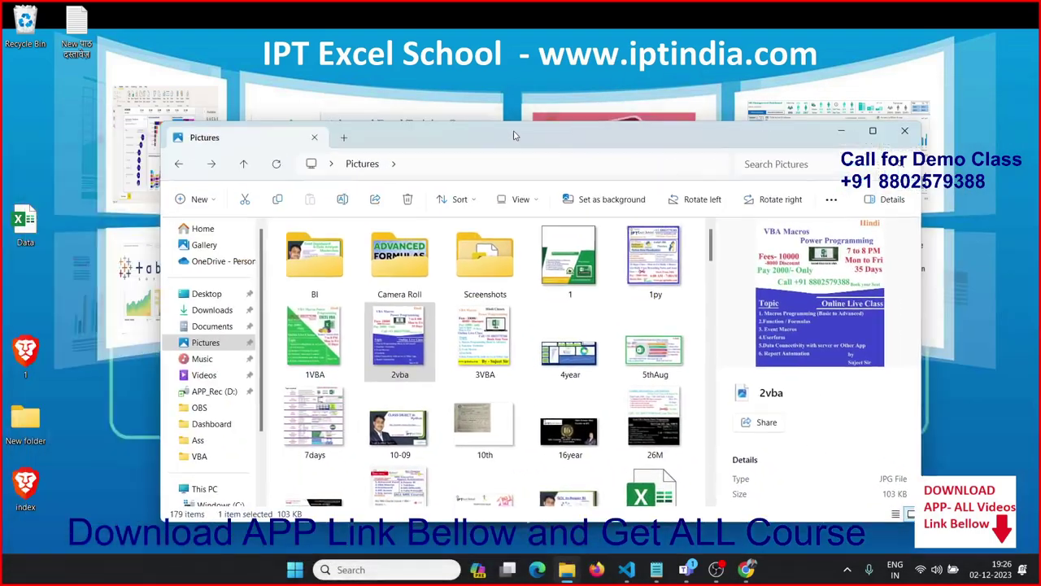
pyautogui.click(884, 131)
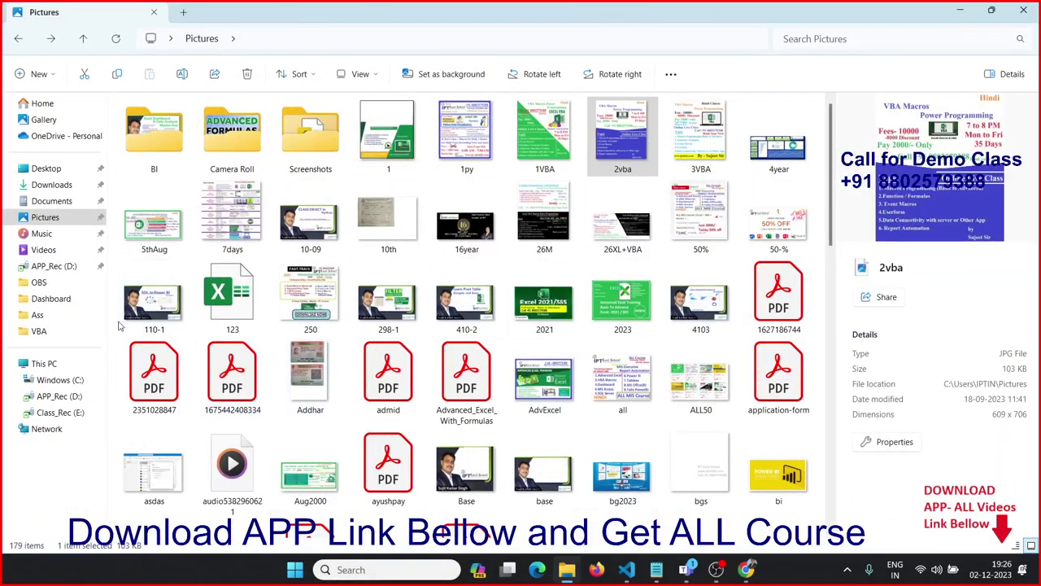
pyautogui.click(57, 412)
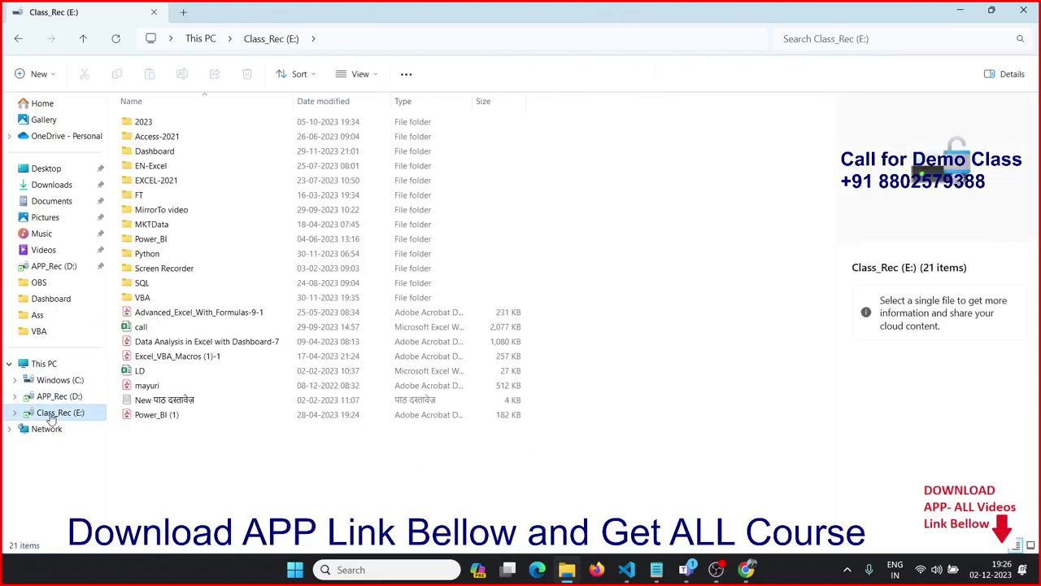
pyautogui.click(238, 468)
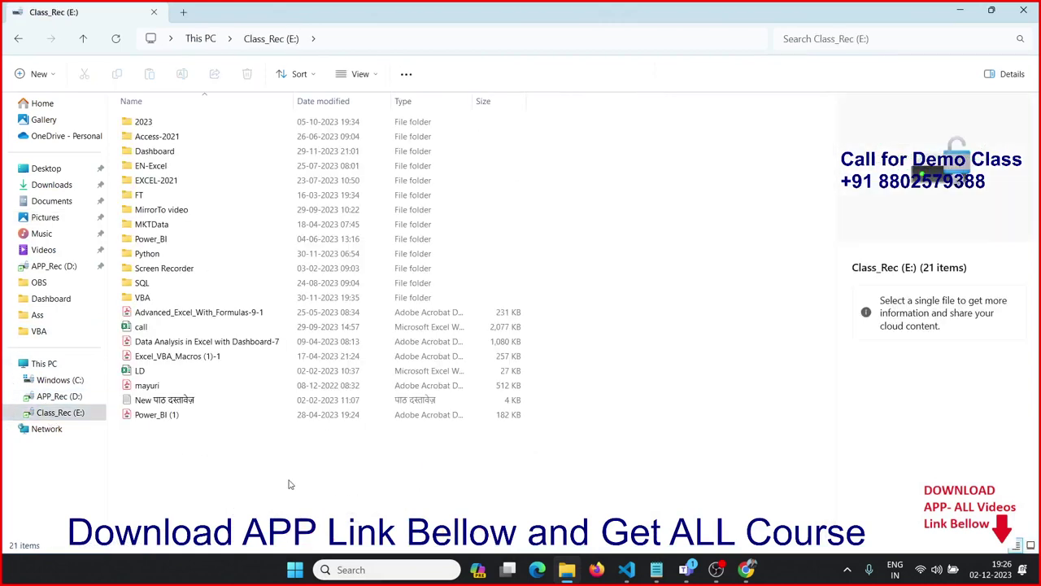
pyautogui.doubleClick(138, 122)
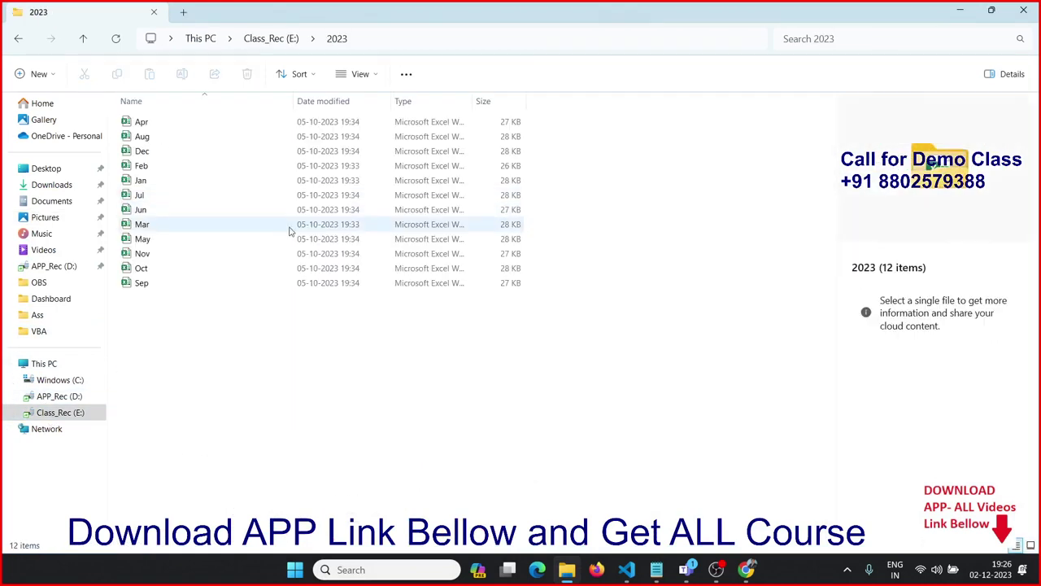
# Delete the twelve month workbooks from 2023, then create and open a new folder named 12.
pyautogui.moveTo(591, 416); pyautogui.dragTo(115, 45)
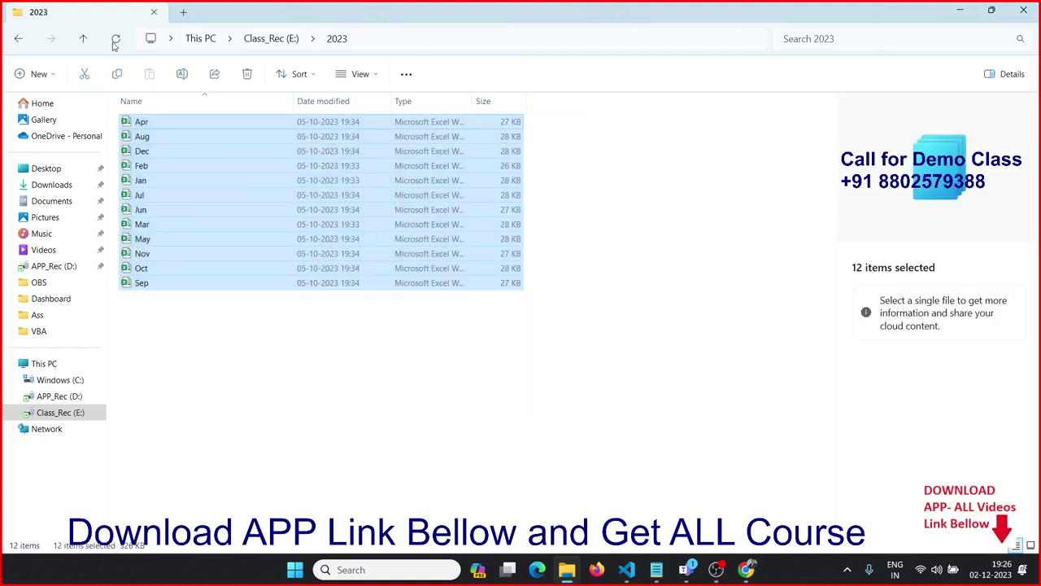
pyautogui.click(115, 45)
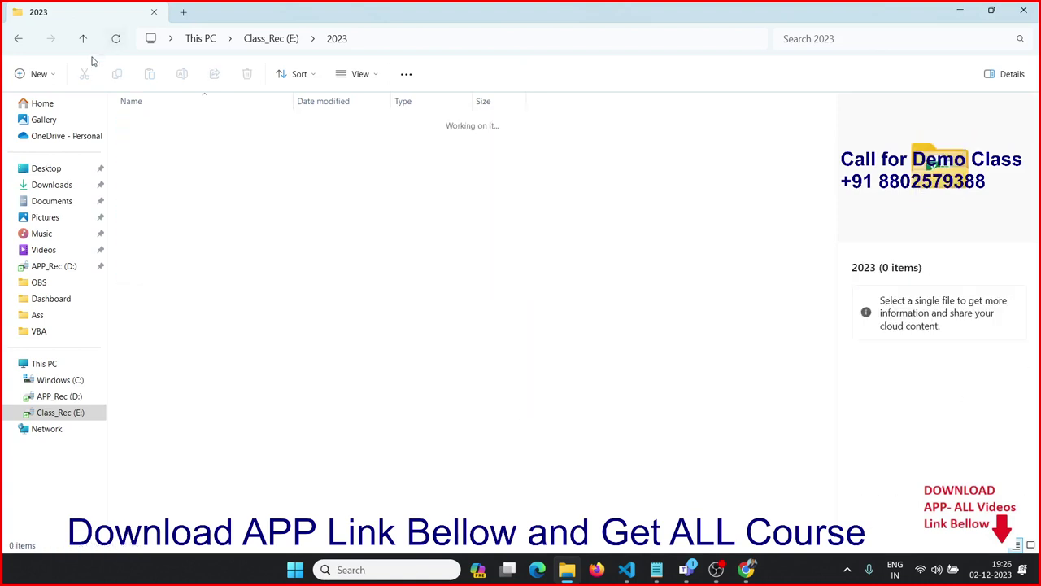
pyautogui.rightClick(182, 148)
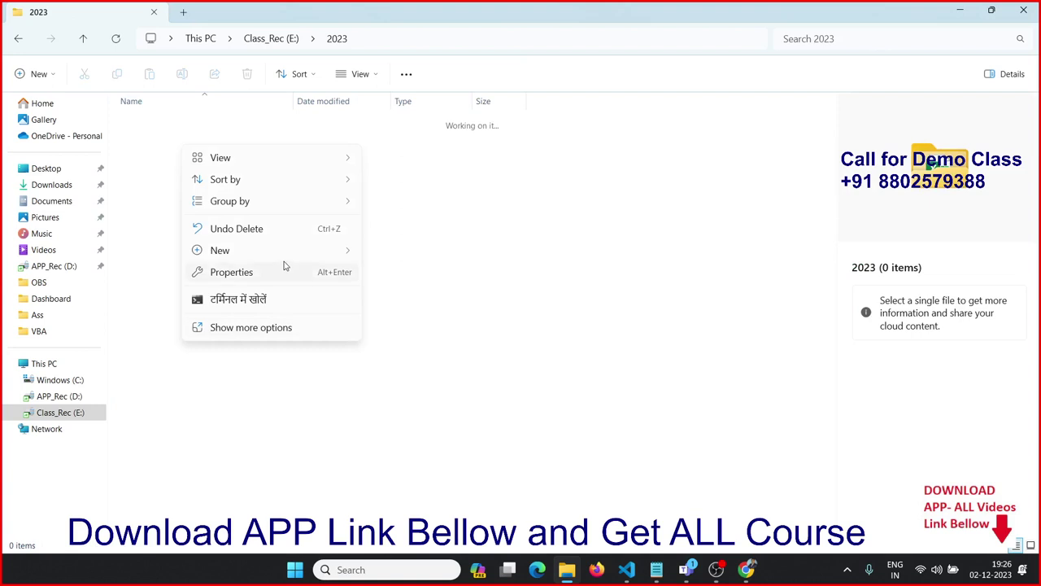
pyautogui.moveTo(219, 250)
pyautogui.click(389, 257)
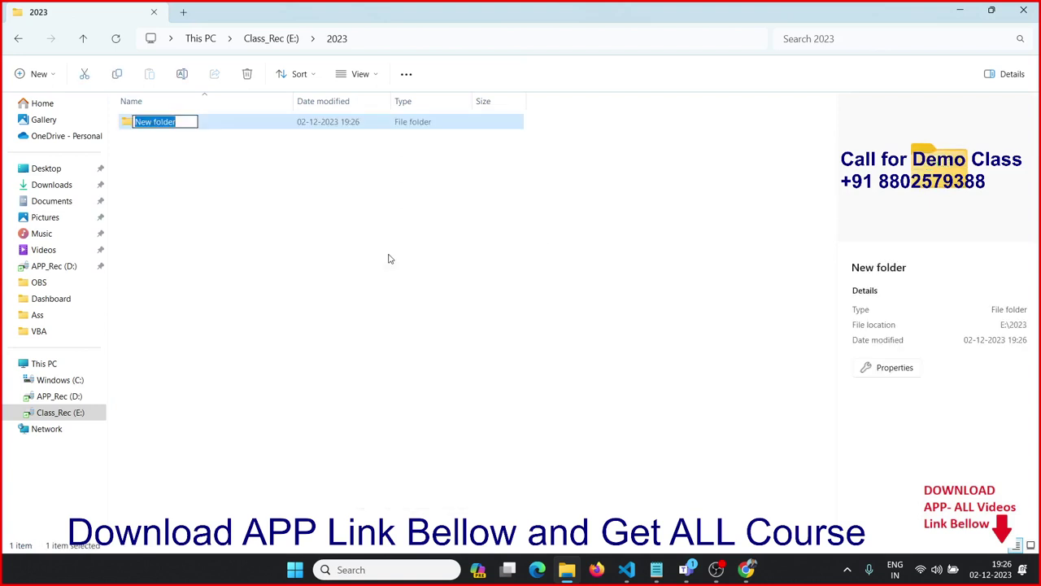
pyautogui.write('12')
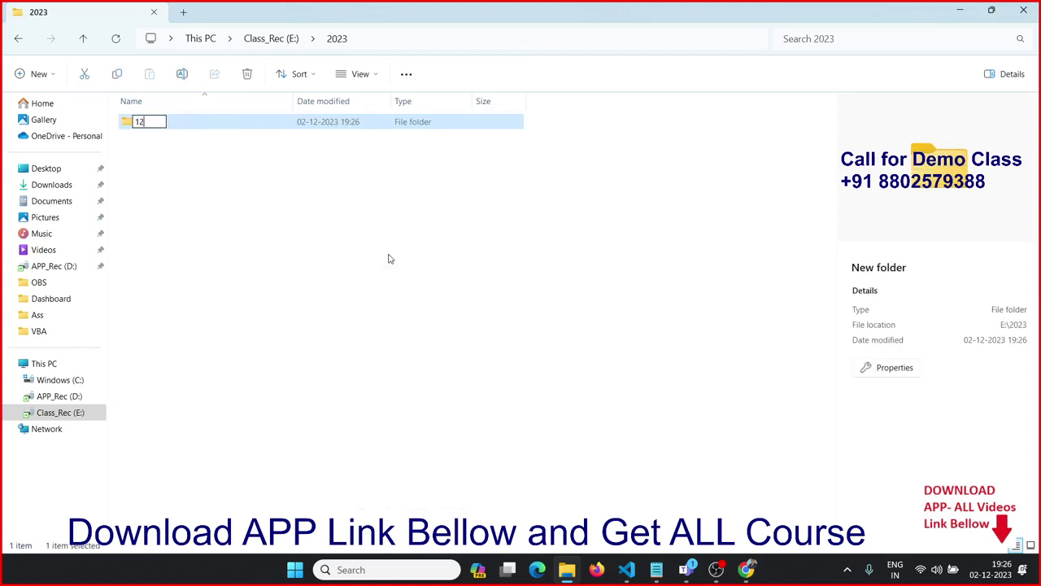
pyautogui.press('Return')
pyautogui.doubleClick(251, 128)
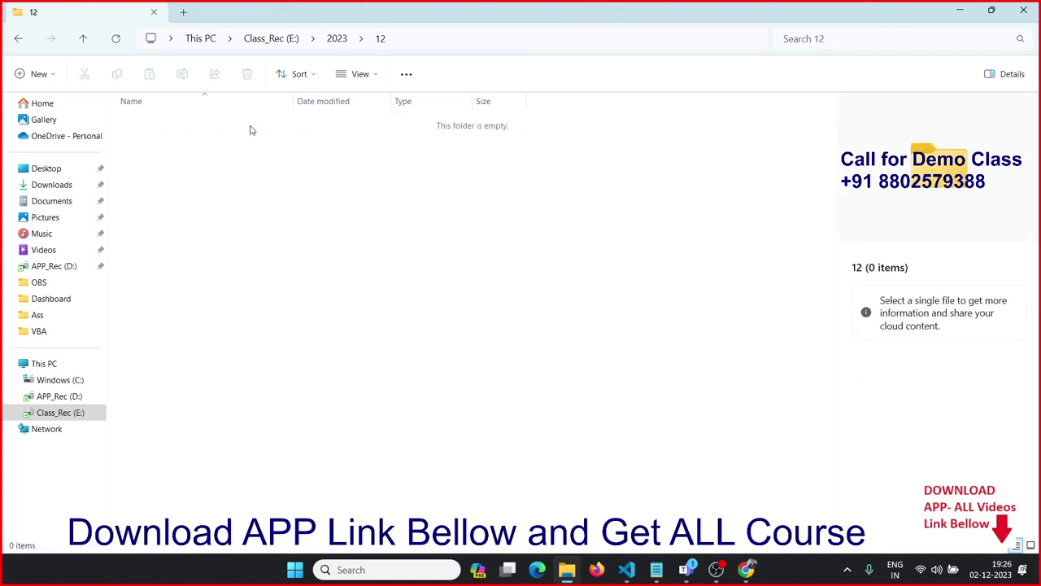
# Inside folder 12, create and open a subfolder named 2.
pyautogui.rightClick(306, 158)
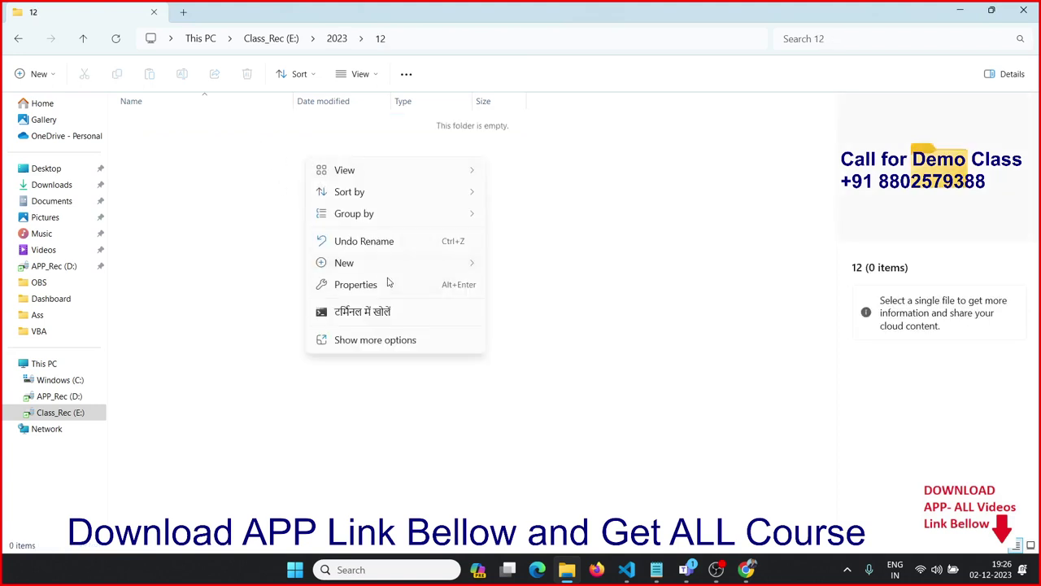
pyautogui.moveTo(344, 263)
pyautogui.click(496, 268)
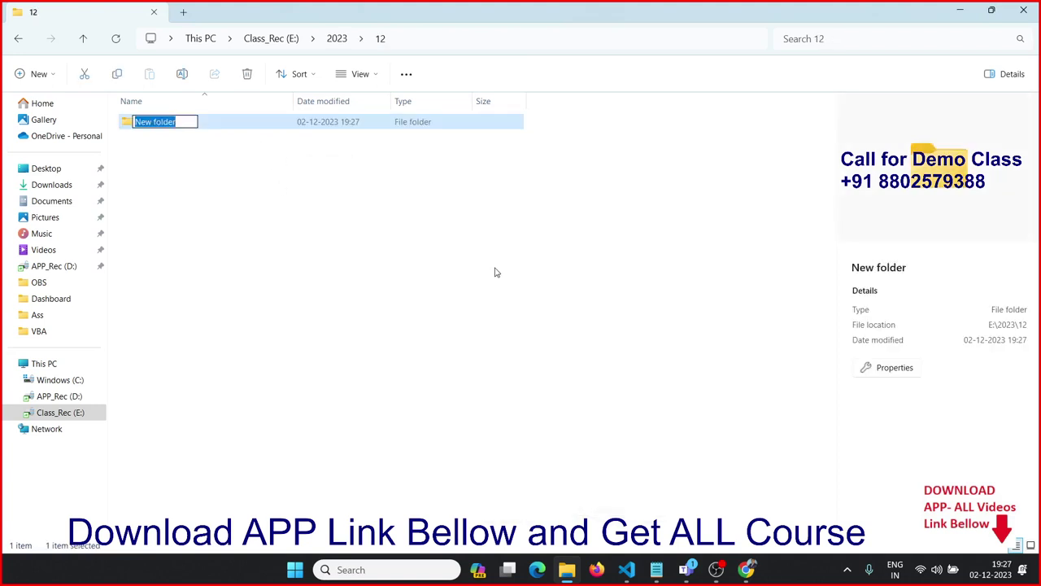
pyautogui.write('2')
pyautogui.press('Return')
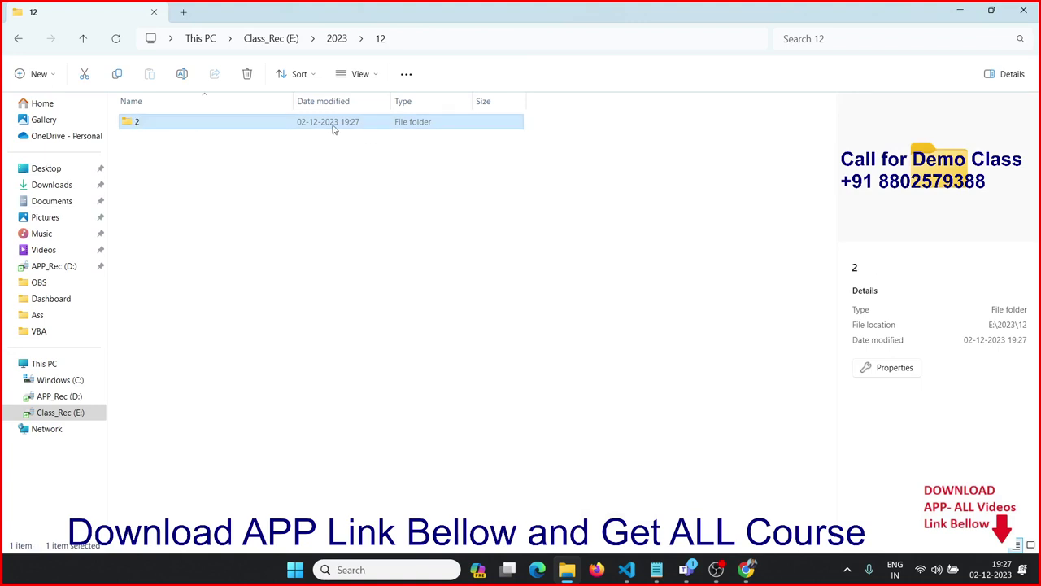
pyautogui.doubleClick(282, 126)
# Create a blank Excel workbook named 02-dec-2023 in folder 2.
pyautogui.rightClick(282, 148)
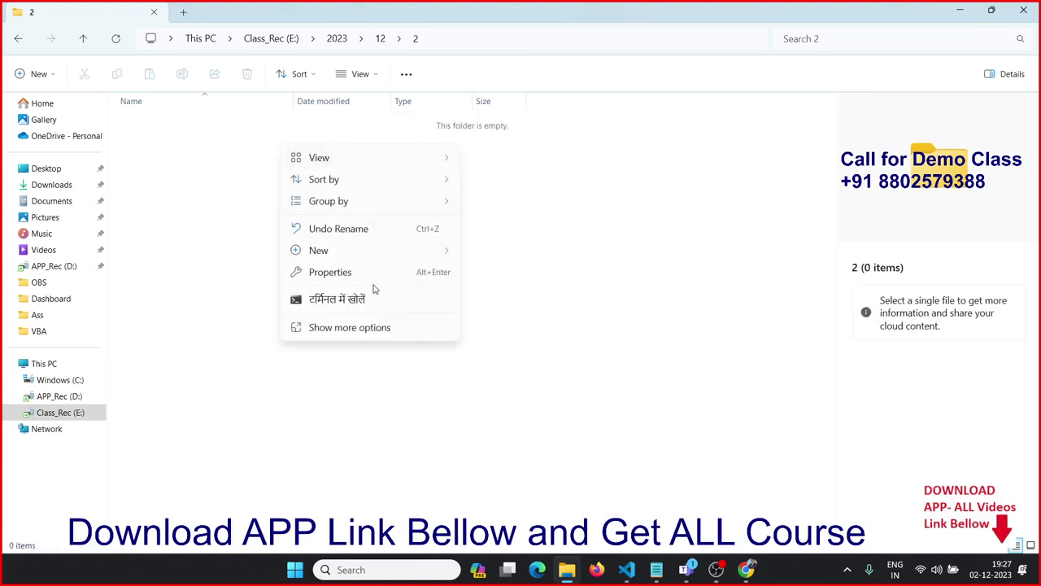
pyautogui.moveTo(318, 250)
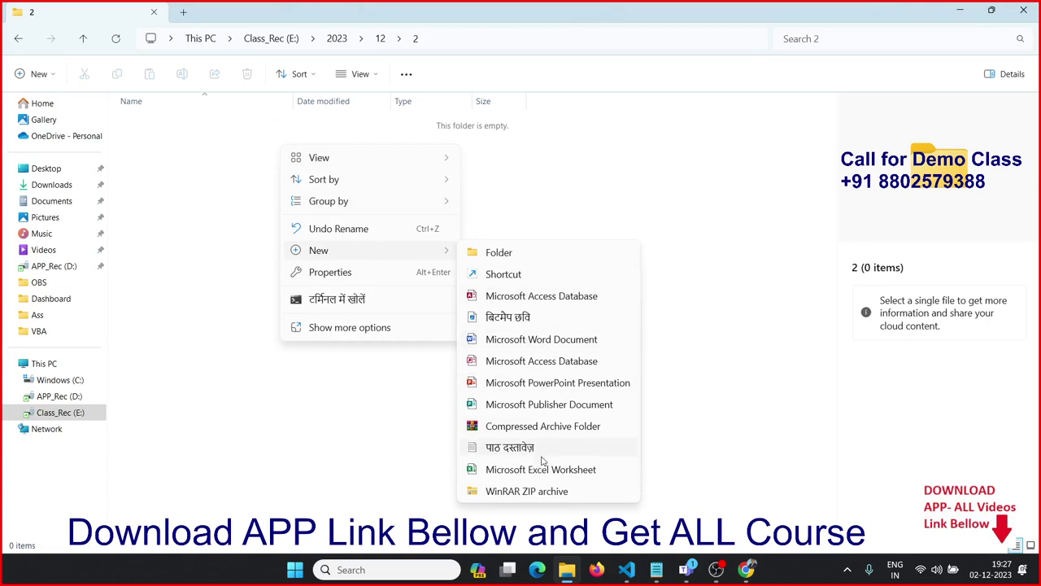
pyautogui.click(541, 470)
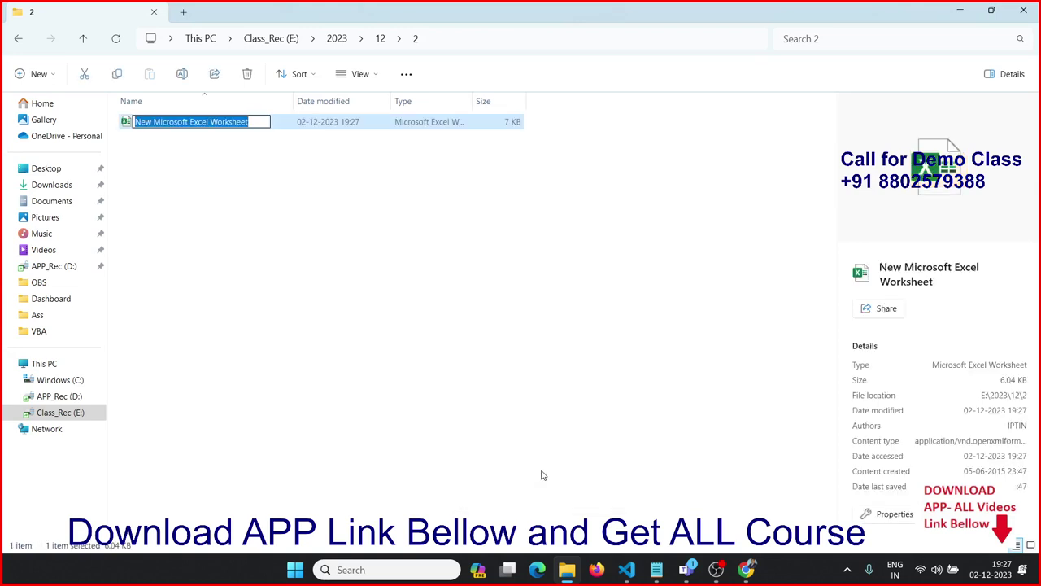
pyautogui.write('02-')
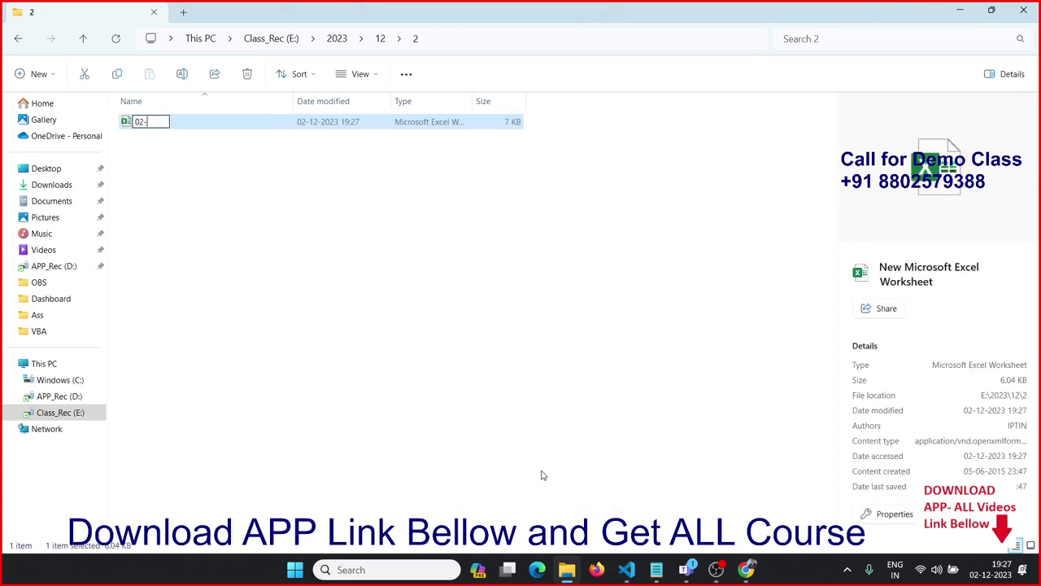
pyautogui.write('dec-')
pyautogui.write('2023')
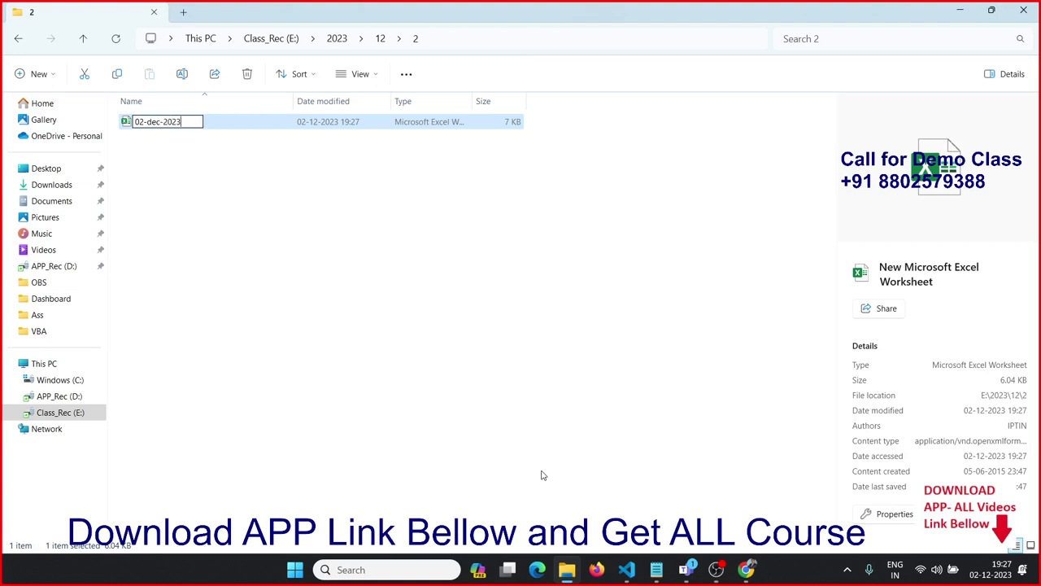
pyautogui.press('Return')
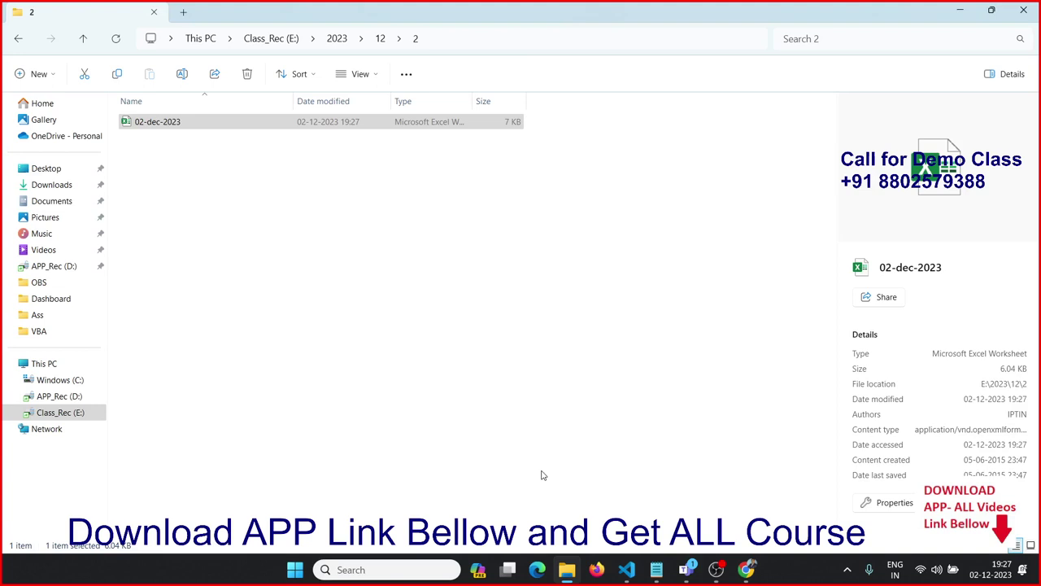
# Go back up to the Class_Rec (E:) drive and delete the 2023 folder.
pyautogui.click(284, 43)
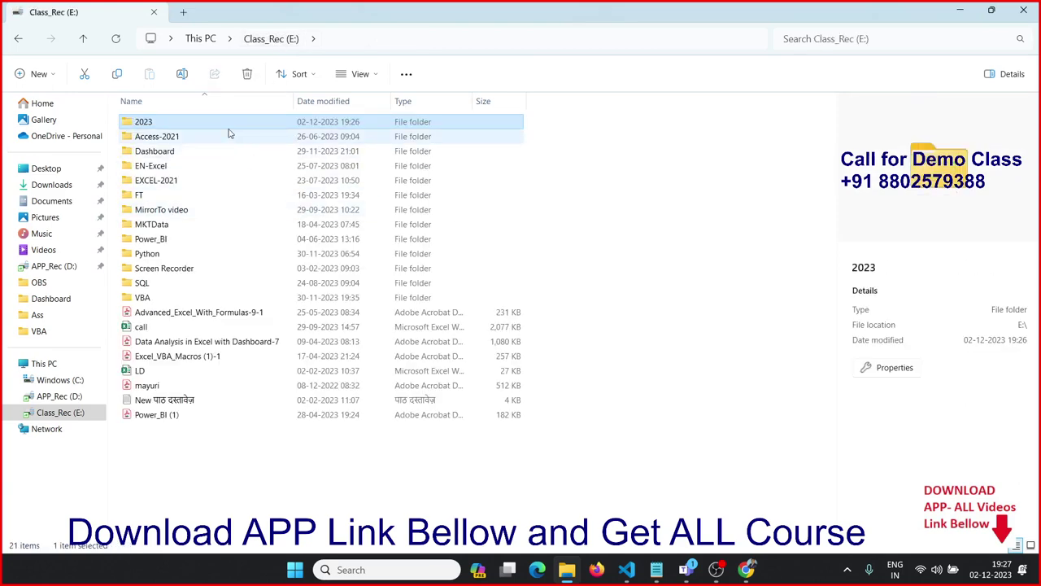
pyautogui.press('Delete')
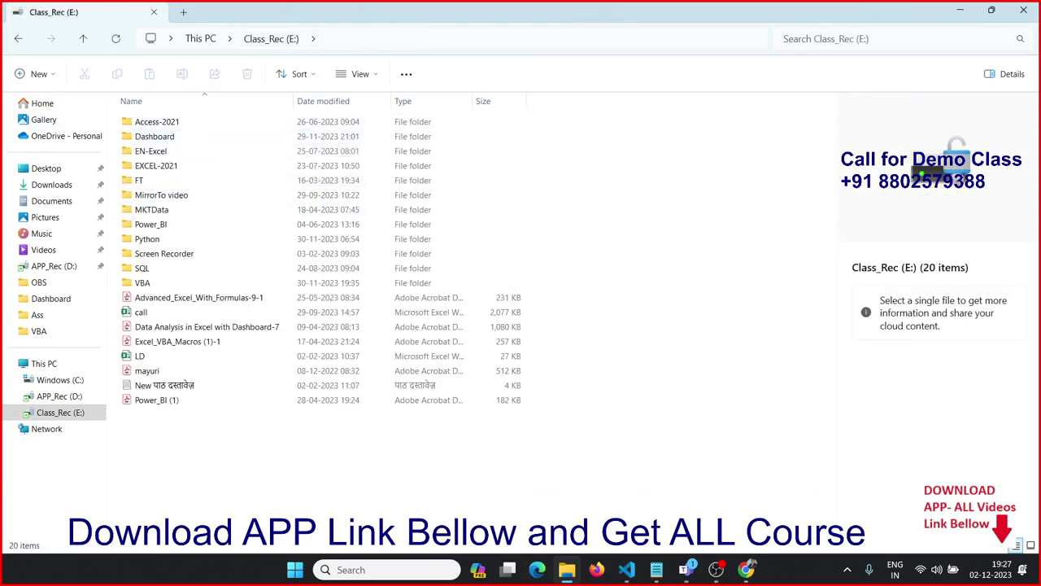
# Launch Excel and start a maximized blank workbook.
pyautogui.click(351, 570)
pyautogui.write('e')
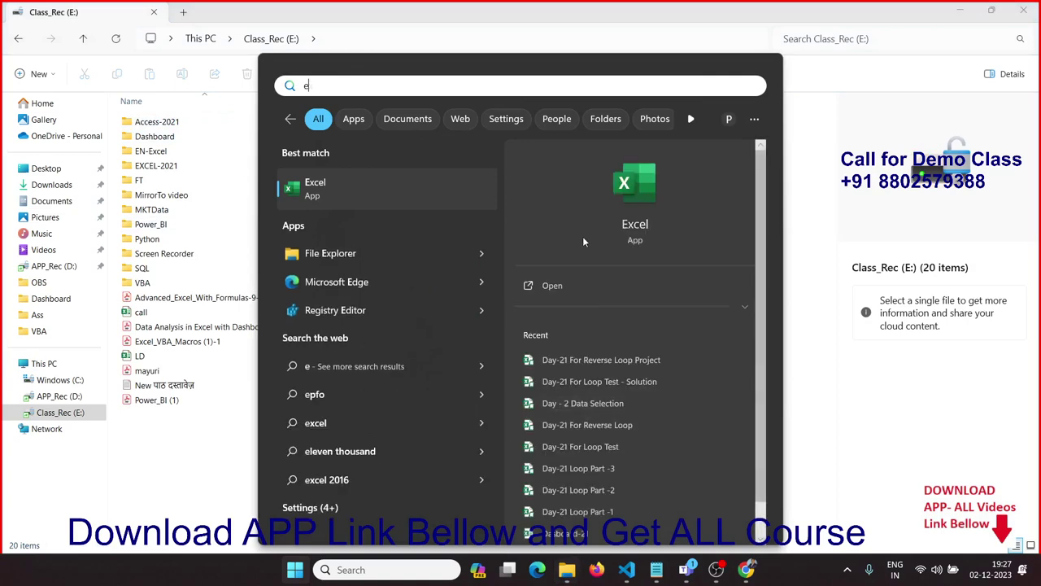
pyautogui.click(637, 213)
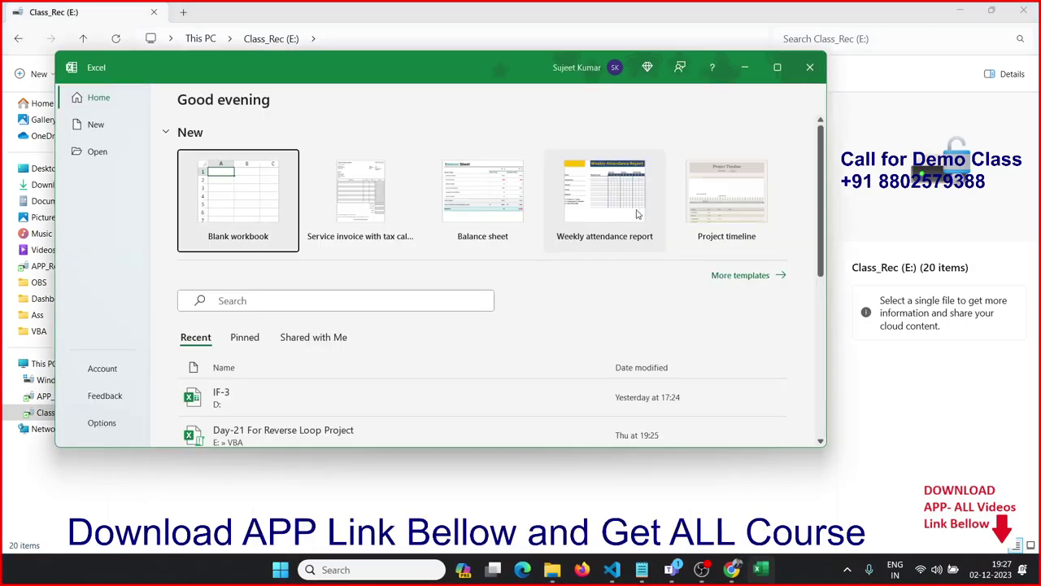
pyautogui.click(244, 211)
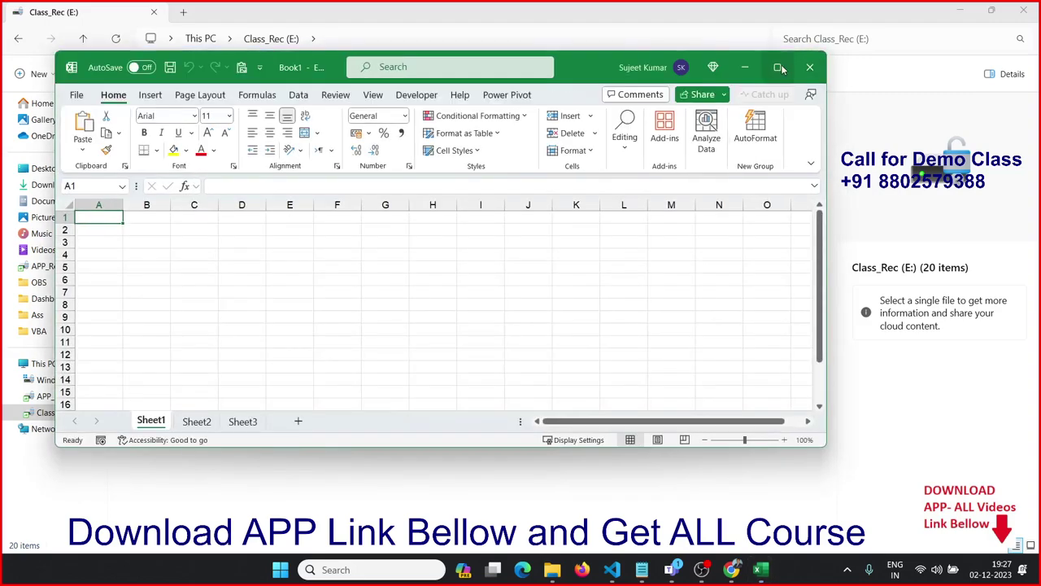
pyautogui.click(777, 62)
# Open the VBA editor snapped beside the workbook and insert a new Module1.
pyautogui.click(364, 45)
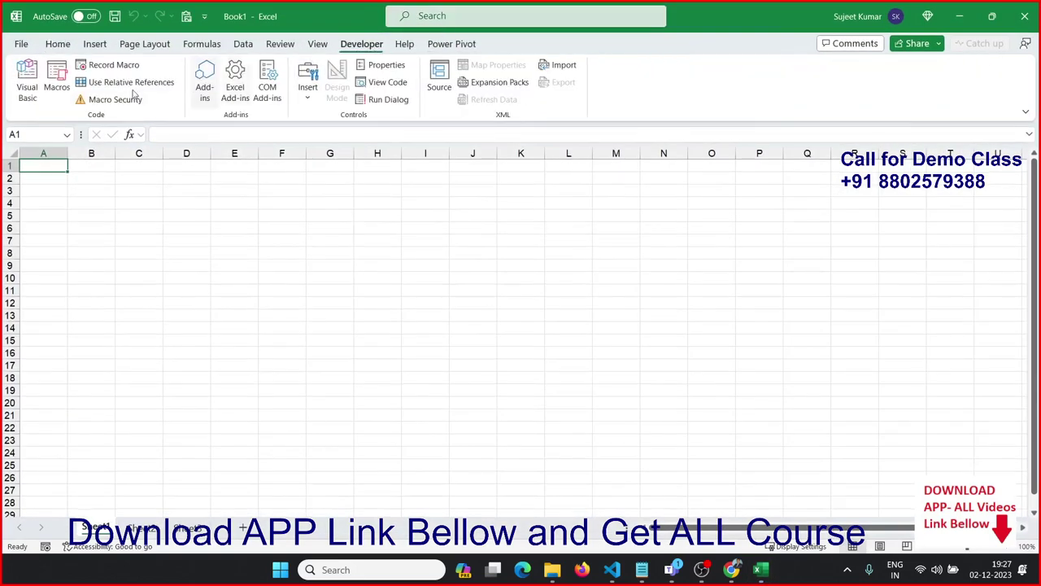
pyautogui.click(27, 87)
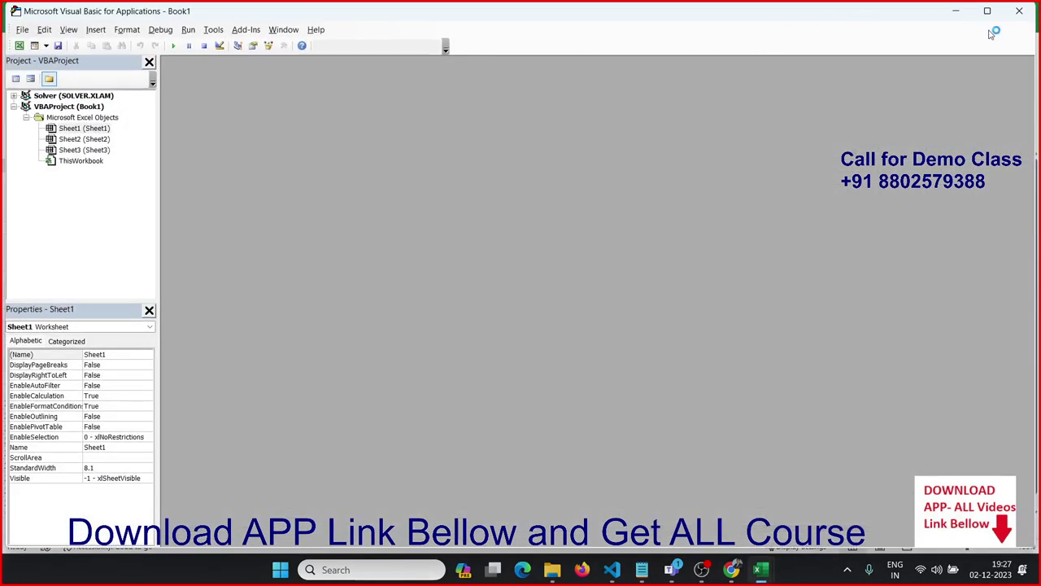
pyautogui.moveTo(986, 11)
pyautogui.click(929, 44)
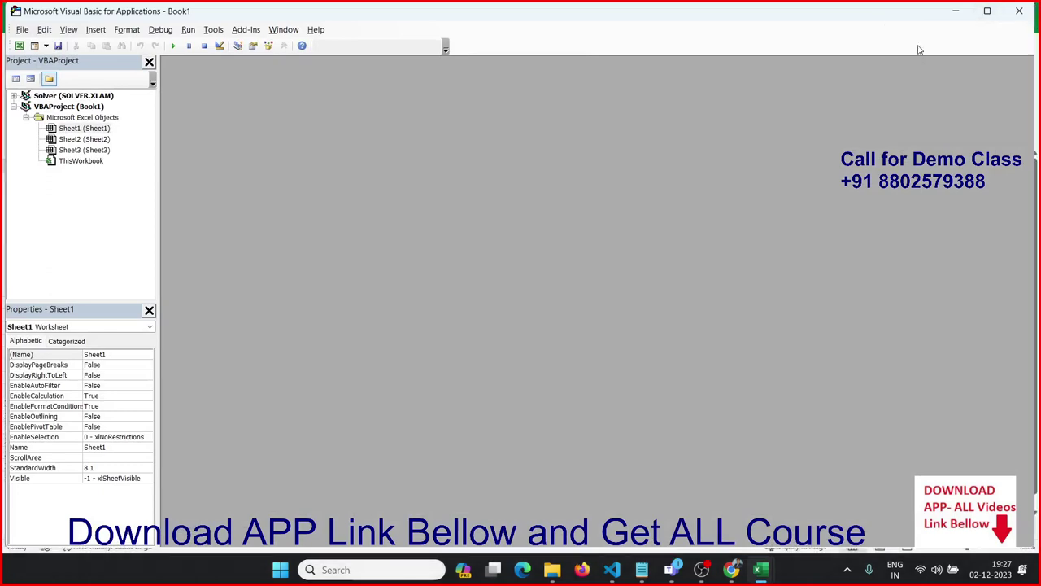
pyautogui.click(728, 134)
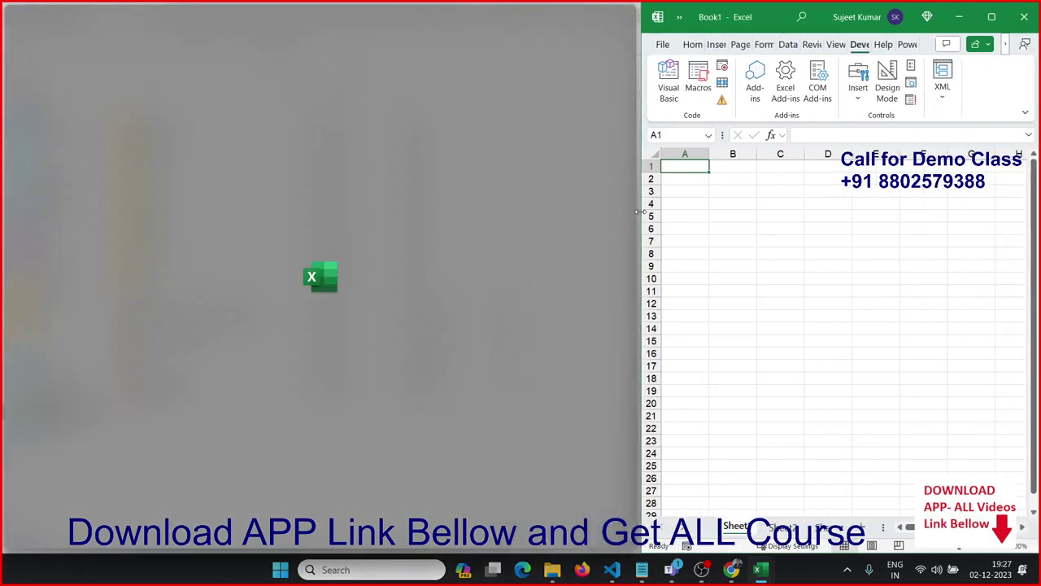
pyautogui.moveTo(519, 223); pyautogui.dragTo(641, 223)
pyautogui.click(91, 29)
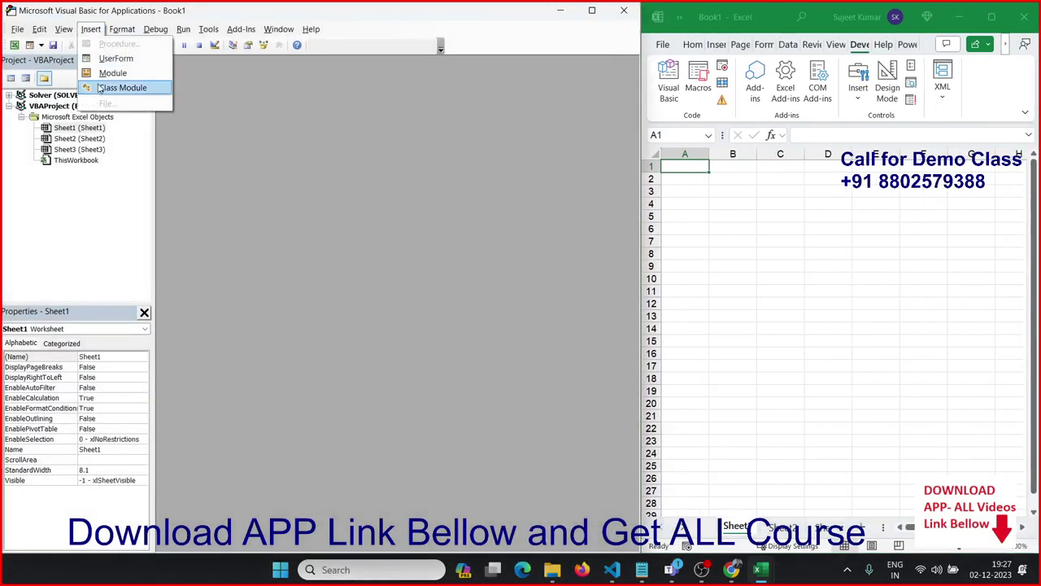
pyautogui.click(104, 73)
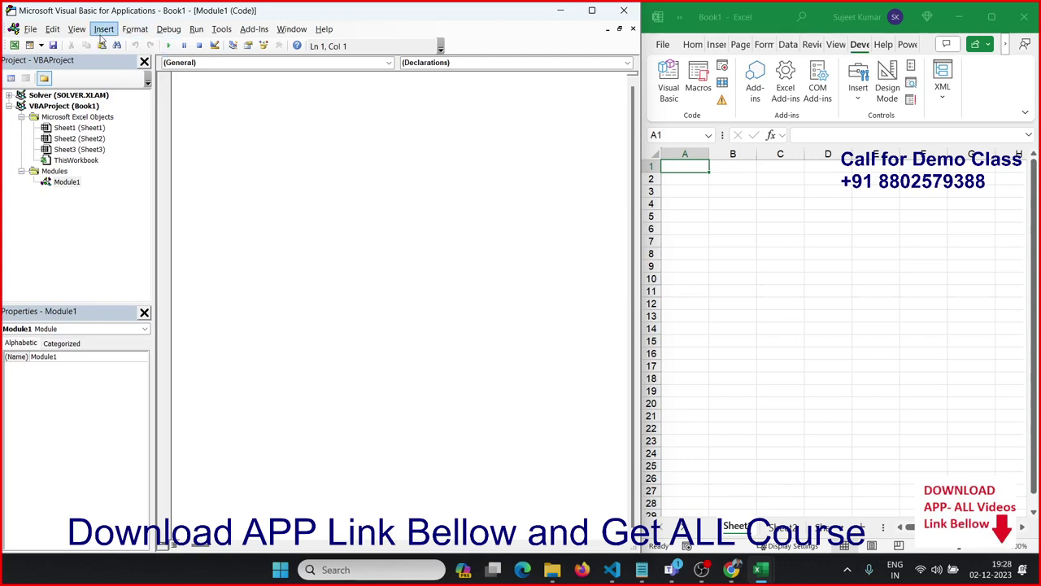
# Write an empty Sub pr_2() procedure in Module1 with blank lines inside it.
pyautogui.write('sub ')
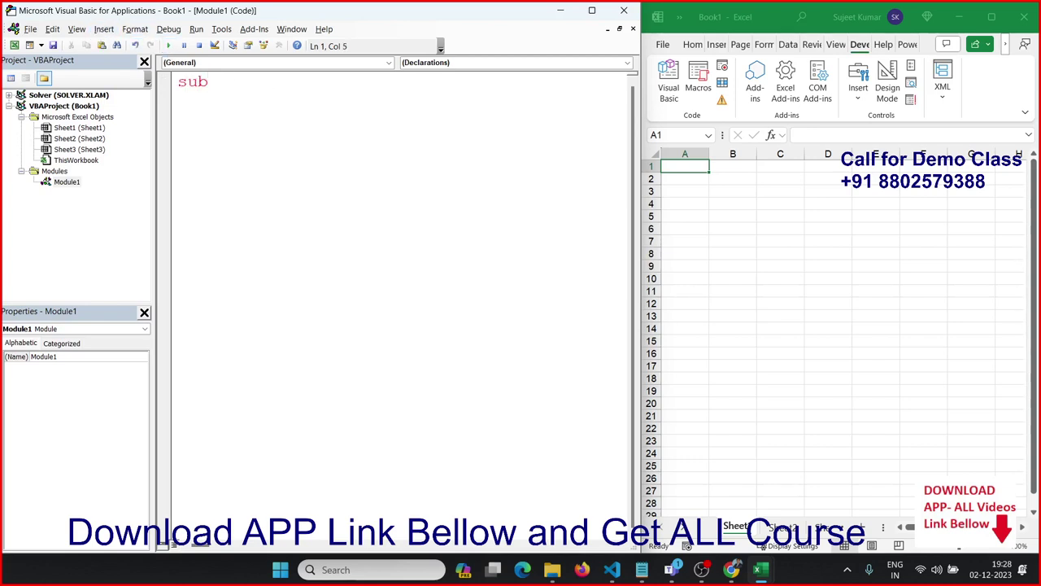
pyautogui.write('pr')
pyautogui.write('_2')
pyautogui.write('()')
pyautogui.press('Return')
pyautogui.press('Return')
pyautogui.press('Return')
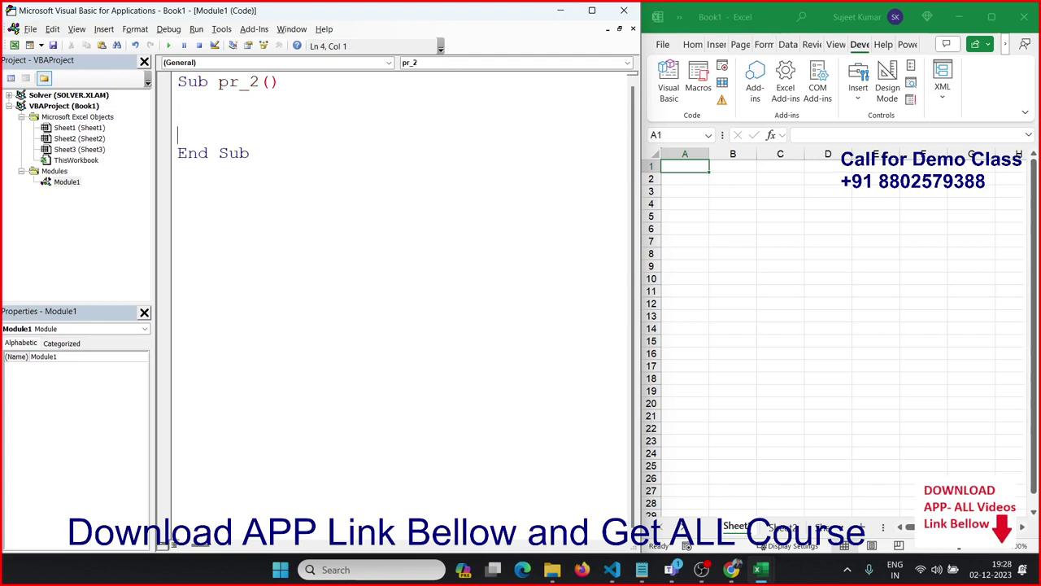
pyautogui.press('Return')
pyautogui.press('Return')
pyautogui.press('Up')
pyautogui.press('Up')
pyautogui.press('Up')
pyautogui.press('Return')
pyautogui.press('Return')
pyautogui.press('Up')
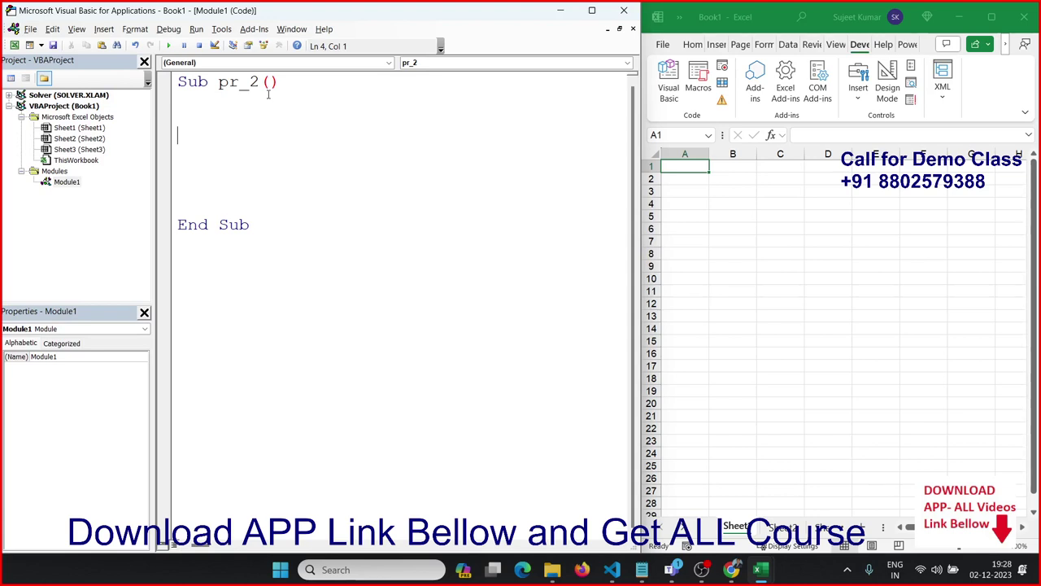
pyautogui.press('Up')
pyautogui.press('Up')
pyautogui.click(752, 190)
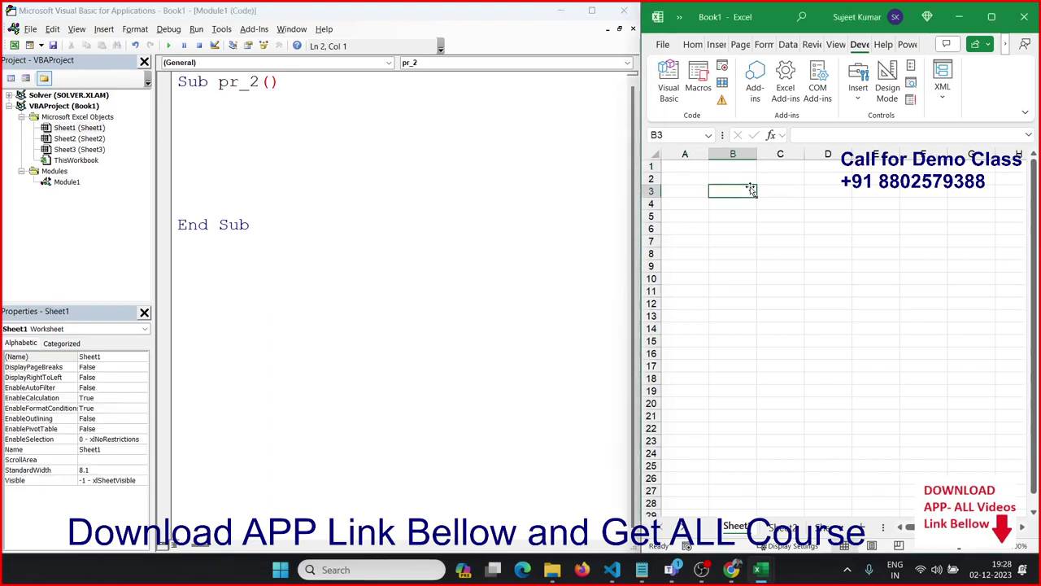
# Enter =TODAY() in cell B3 so it shows 02-12-2023.
pyautogui.write('=TODAY')
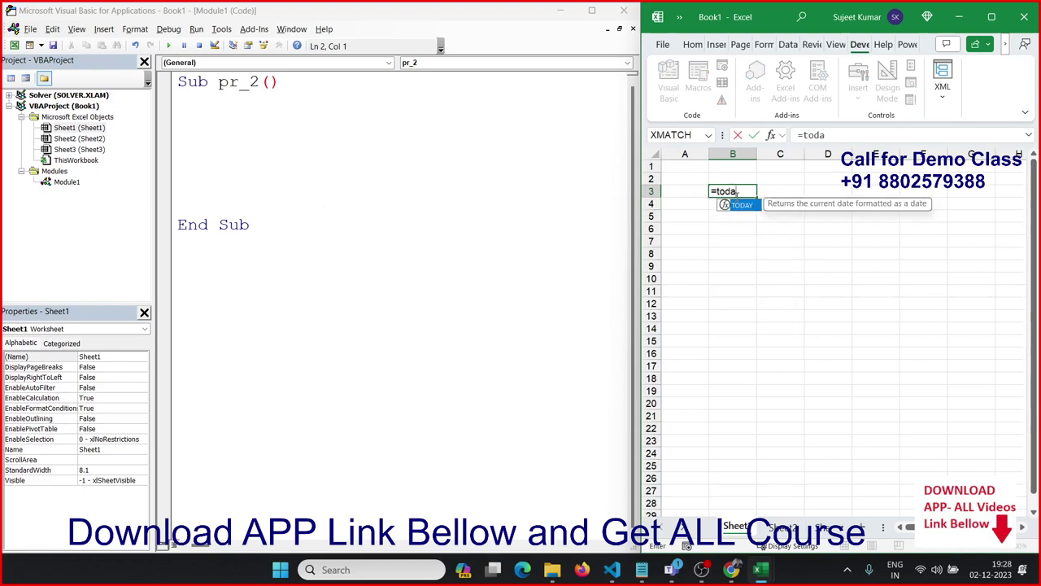
pyautogui.write('(')
pyautogui.press('Return')
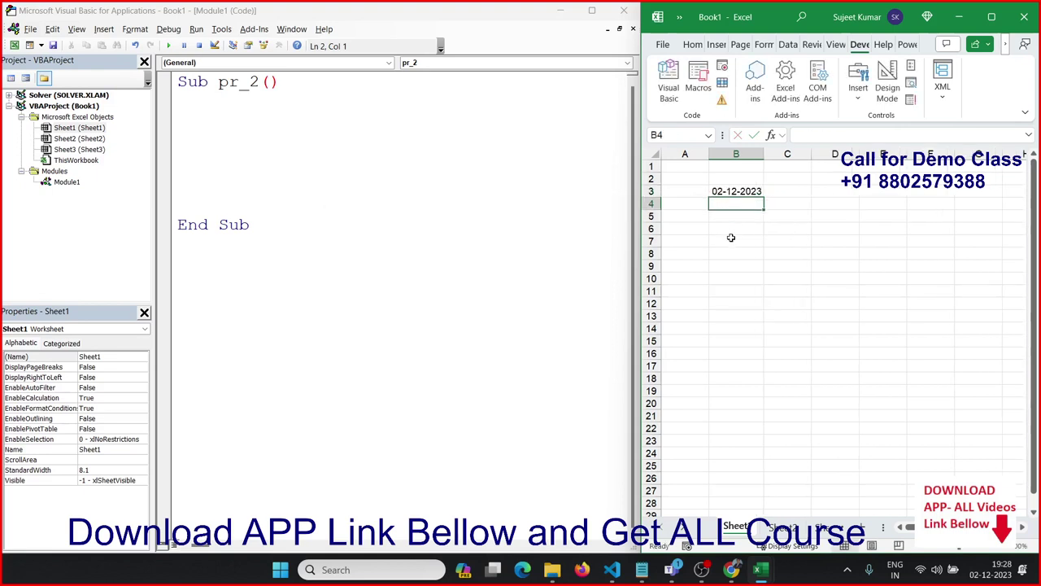
pyautogui.click(732, 190)
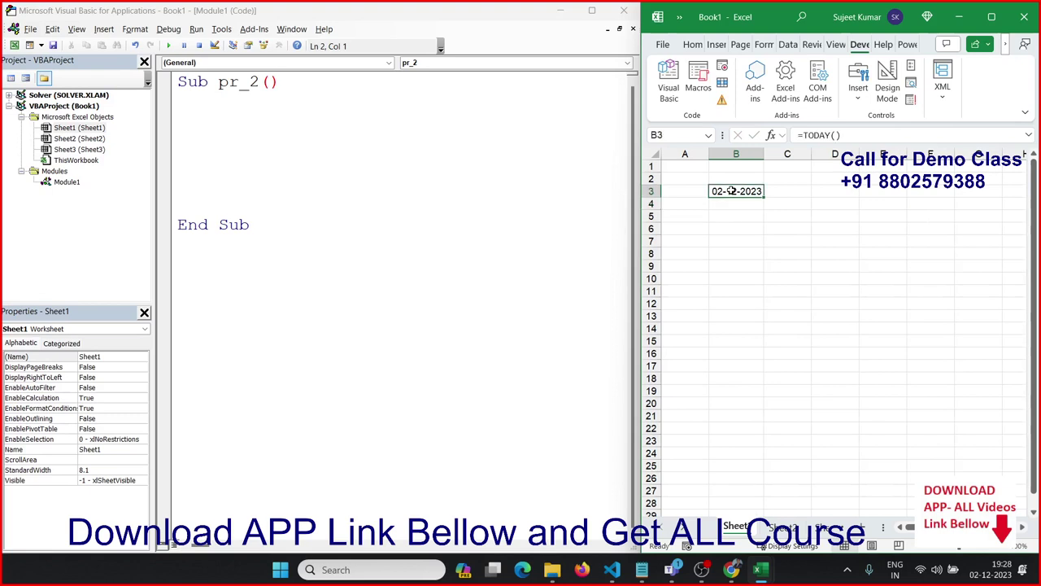
# Add MsgBox Date to pr_2 and run it to display 02-12-2023.
pyautogui.click(267, 108)
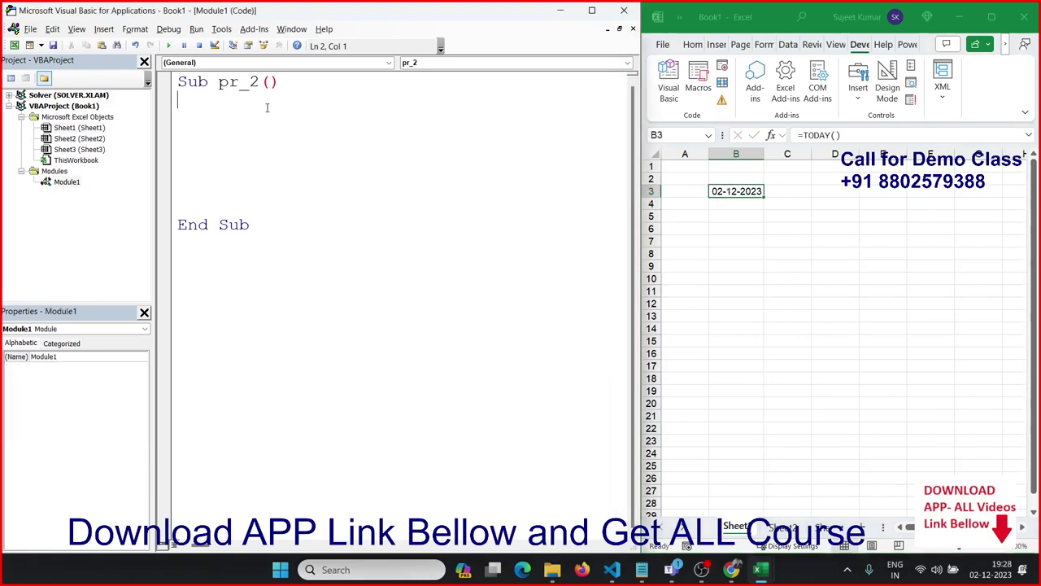
pyautogui.write('date')
pyautogui.press('BackSpace')
pyautogui.press('BackSpace')
pyautogui.press('BackSpace')
pyautogui.press('BackSpace')
pyautogui.write('ms')
pyautogui.write('gbox ')
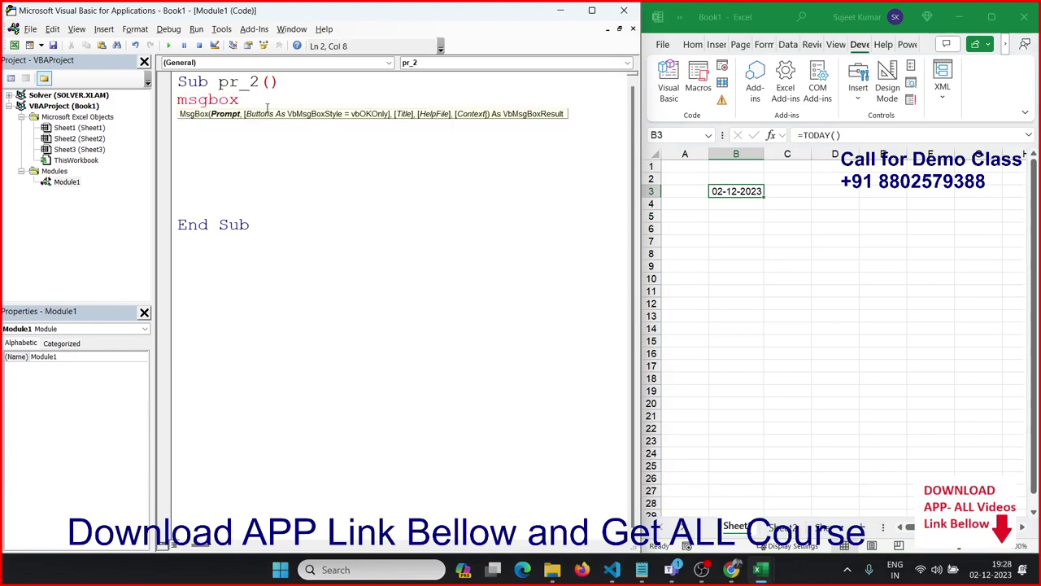
pyautogui.write('date')
pyautogui.click(240, 192)
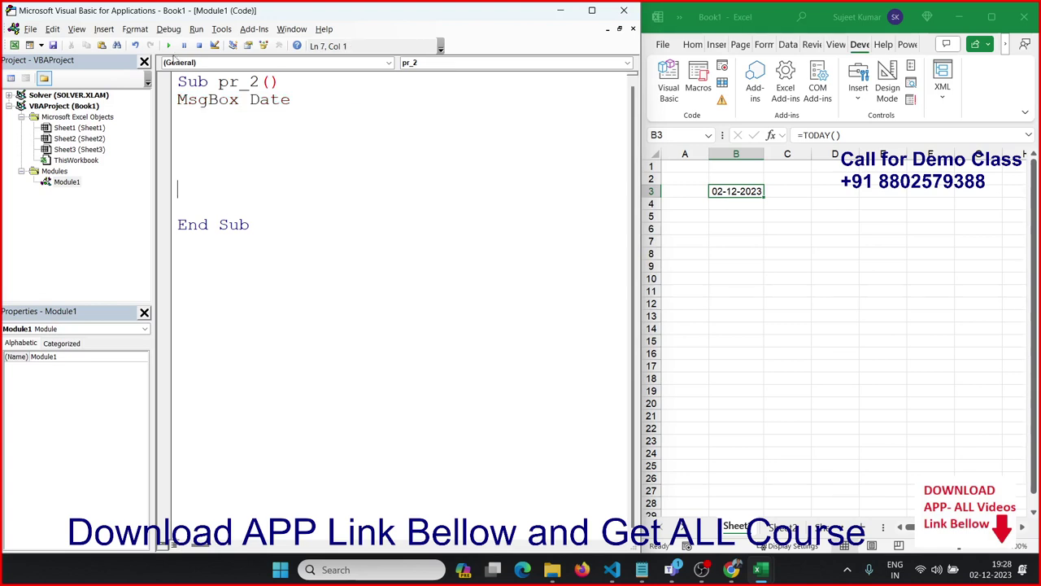
pyautogui.click(168, 45)
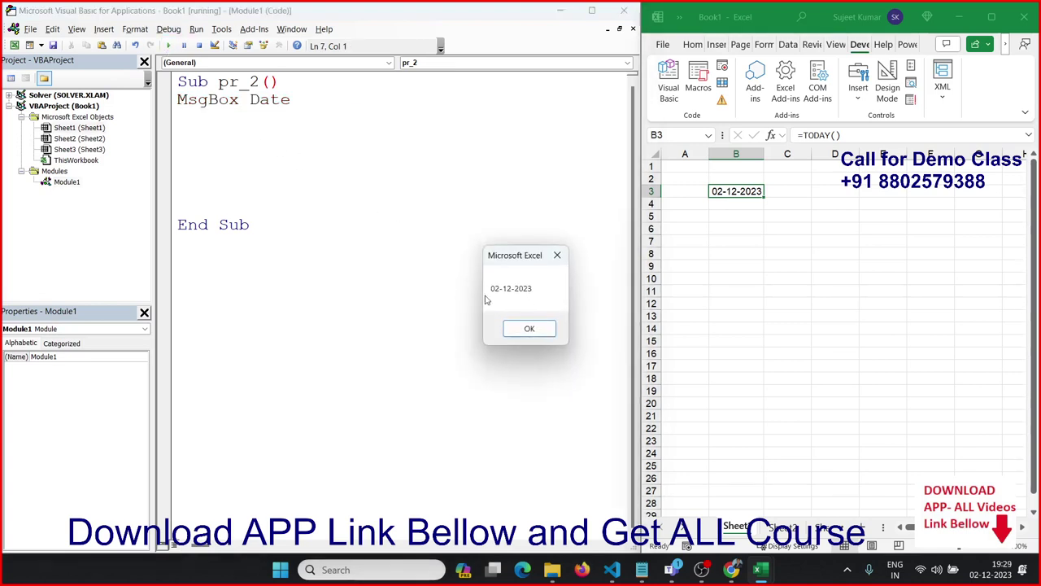
pyautogui.click(529, 328)
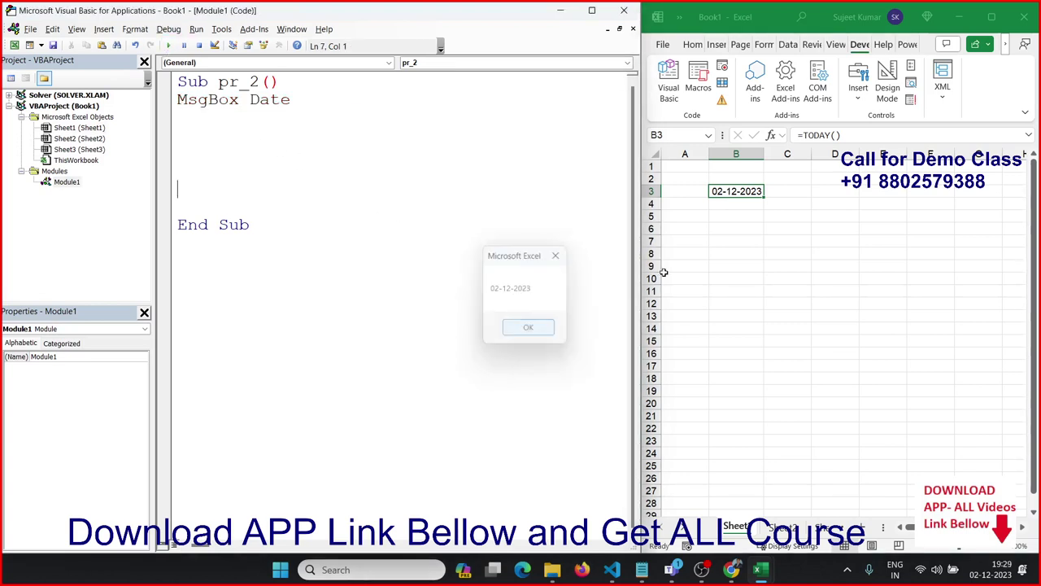
pyautogui.click(786, 193)
# Enter =YEAR(B3) in C3 to get the year 2023.
pyautogui.write('=')
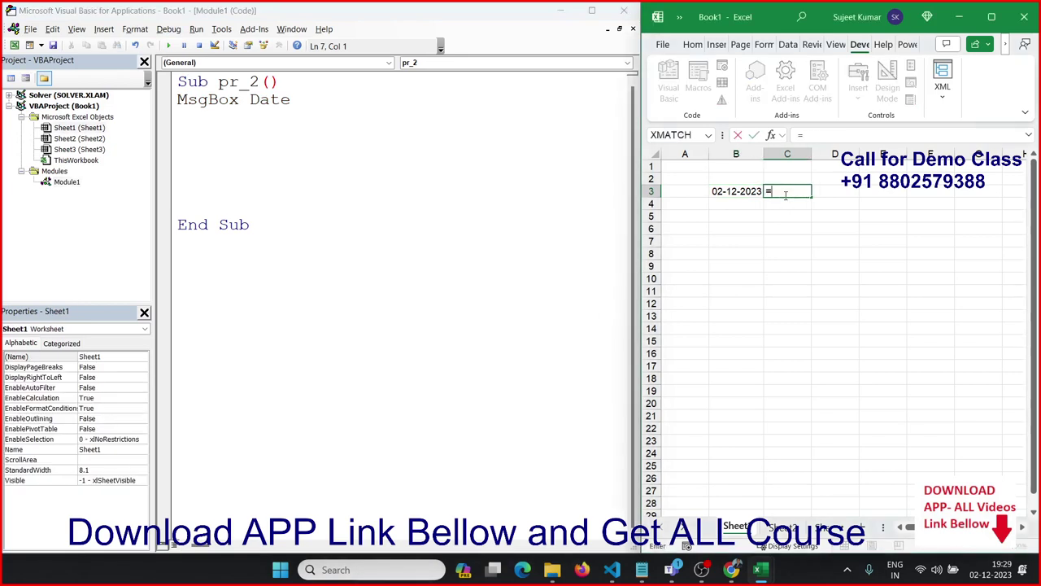
pyautogui.write('yea')
pyautogui.press('Tab')
pyautogui.press('Left')
pyautogui.press('Return')
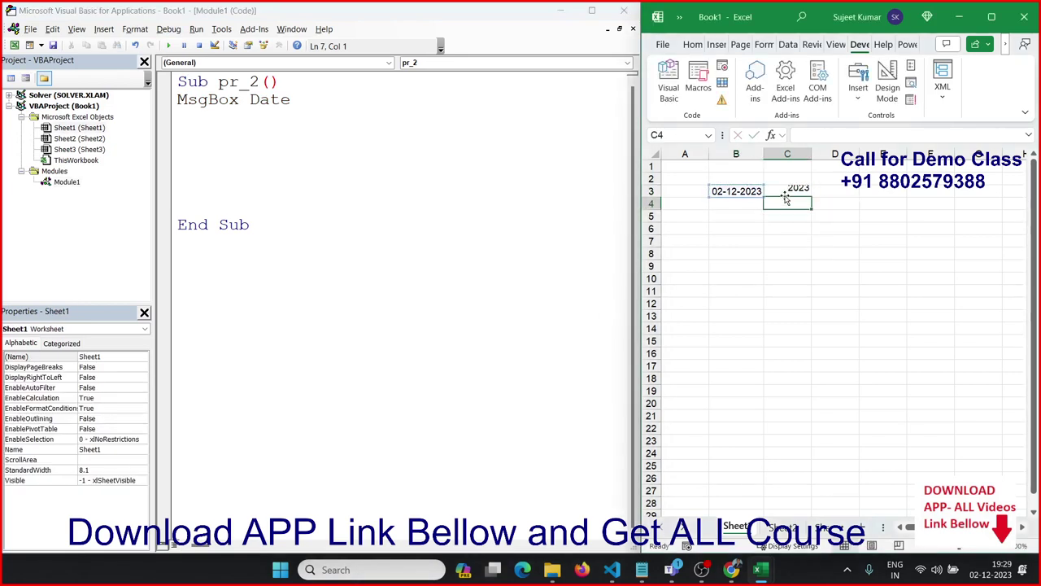
pyautogui.click(785, 196)
# Enter =MONTH(B3) in D3 to get the month 12.
pyautogui.press('Right')
pyautogui.write('=mo')
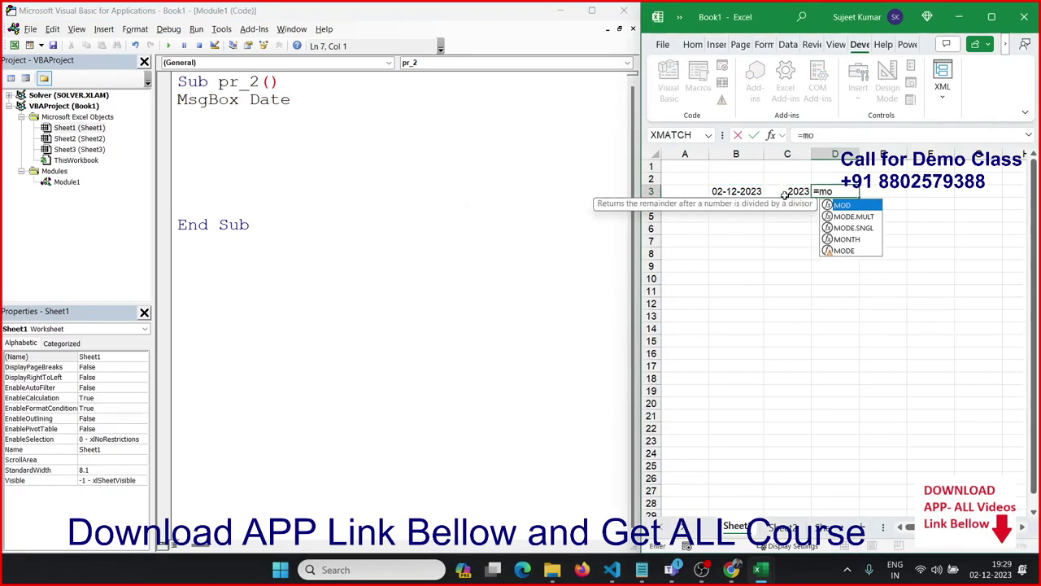
pyautogui.write('nt')
pyautogui.press('Tab')
pyautogui.press('Left')
pyautogui.press('Left')
pyautogui.press('Return')
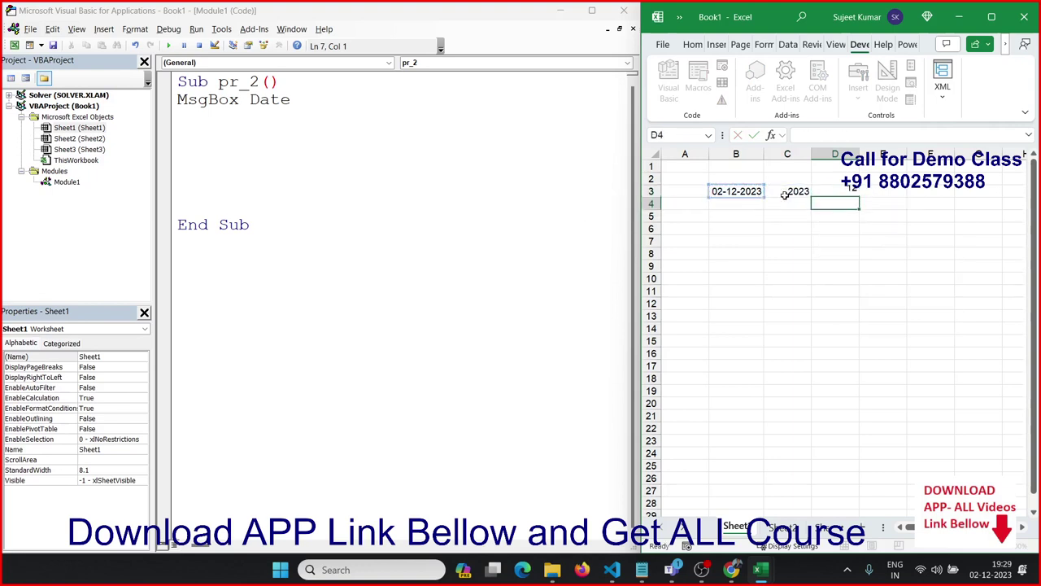
pyautogui.press('Right')
pyautogui.press('Up')
# Enter =DAY(B3) in E3 to get the day 2.
pyautogui.write('=days')
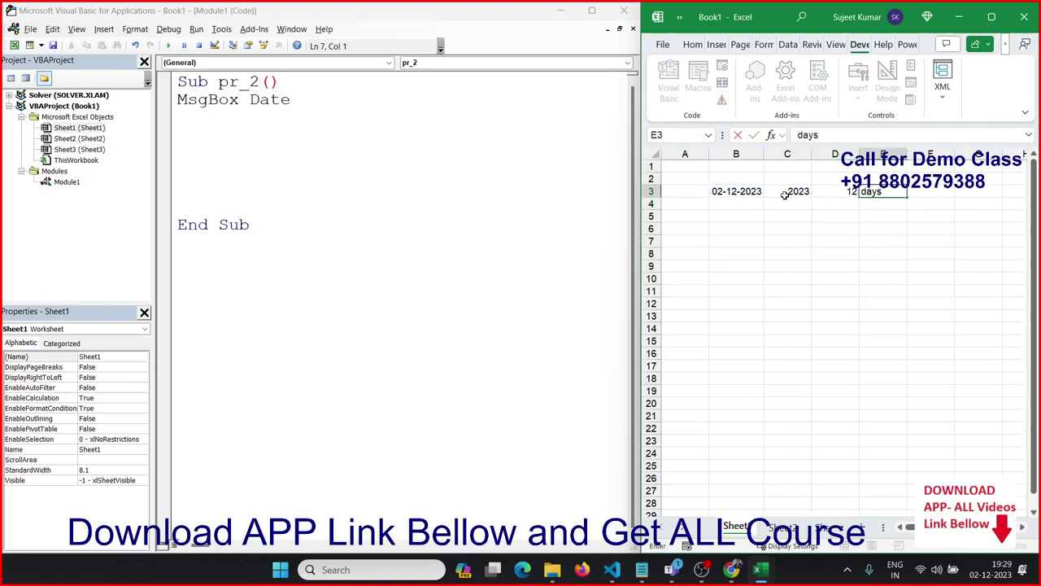
pyautogui.press('BackSpace')
pyautogui.press('BackSpace')
pyautogui.press('BackSpace')
pyautogui.press('BackSpace')
pyautogui.write('=')
pyautogui.write('da')
pyautogui.press('Tab')
pyautogui.press('Left')
pyautogui.press('Left')
pyautogui.press('Left')
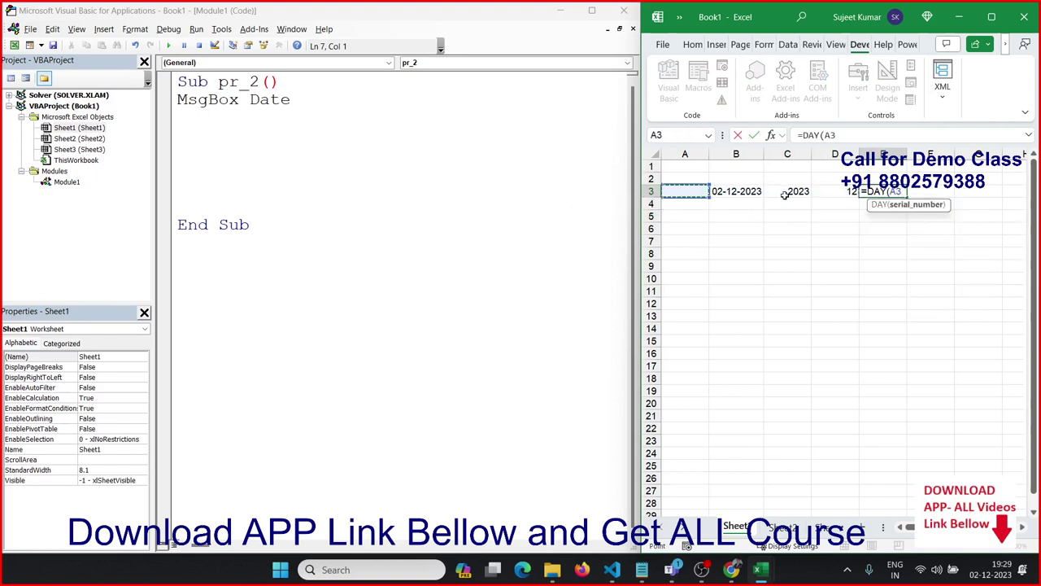
pyautogui.press('Return')
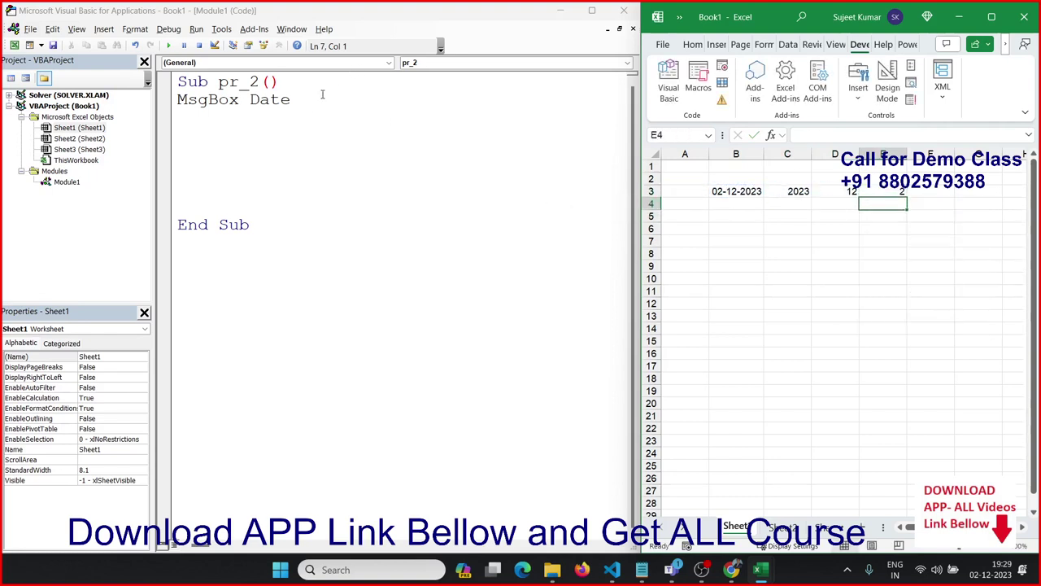
pyautogui.moveTo(291, 99); pyautogui.dragTo(180, 106)
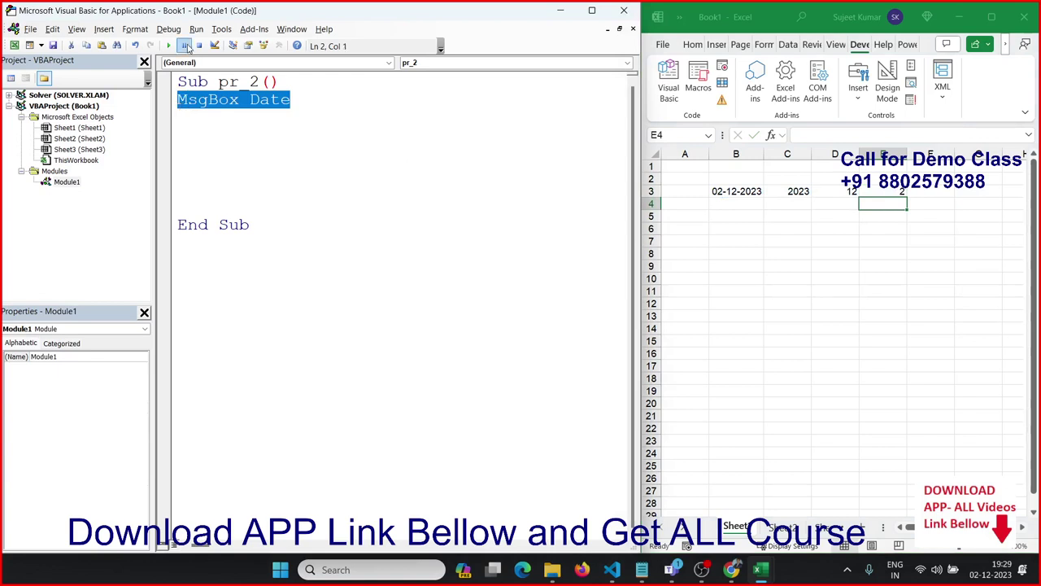
# Replace the MsgBox Date line in pr_2 with year(date), and check D3's month formula.
pyautogui.write('year')
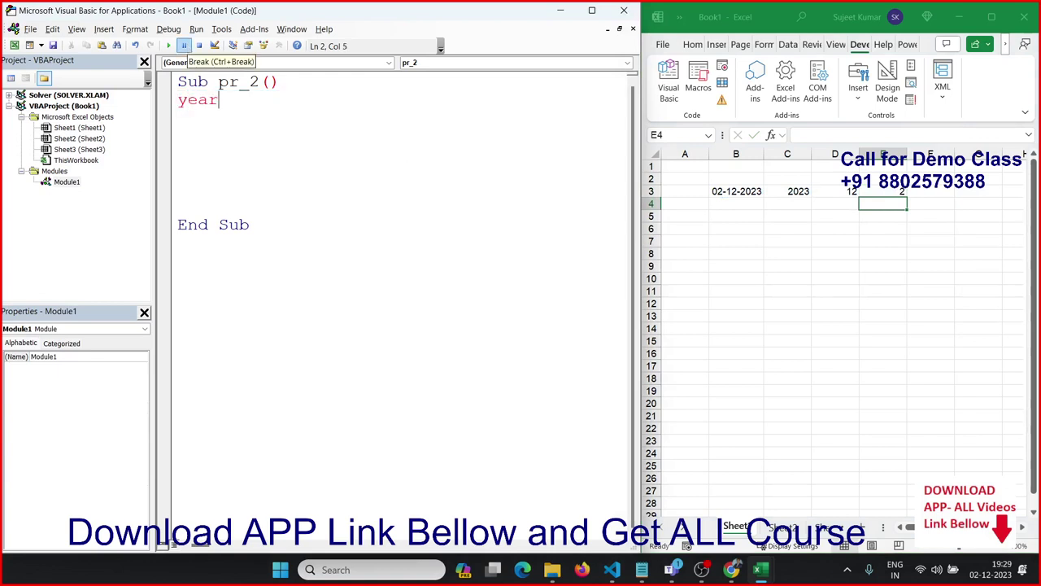
pyautogui.write('(date)')
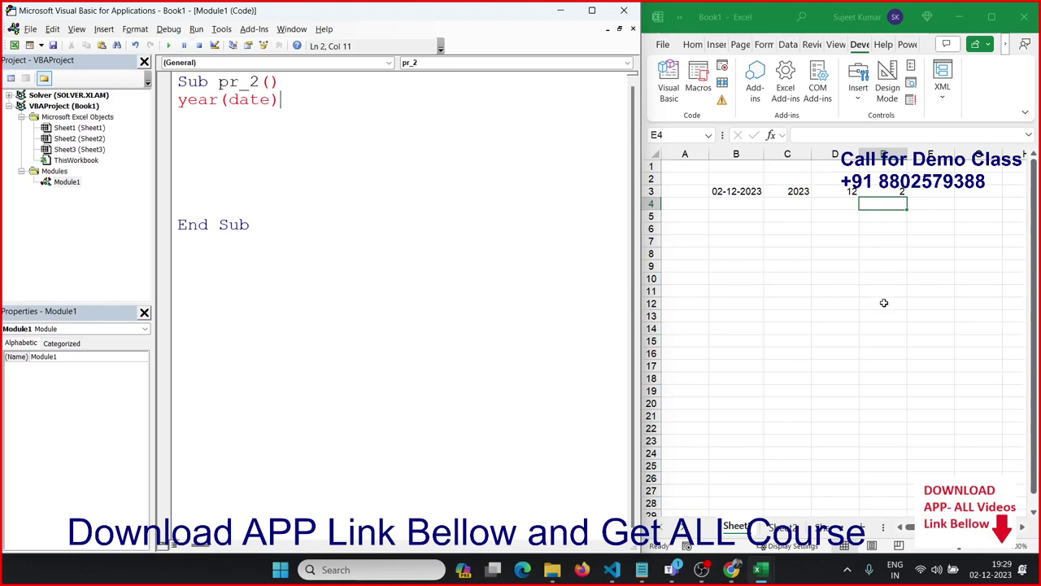
pyautogui.click(826, 190)
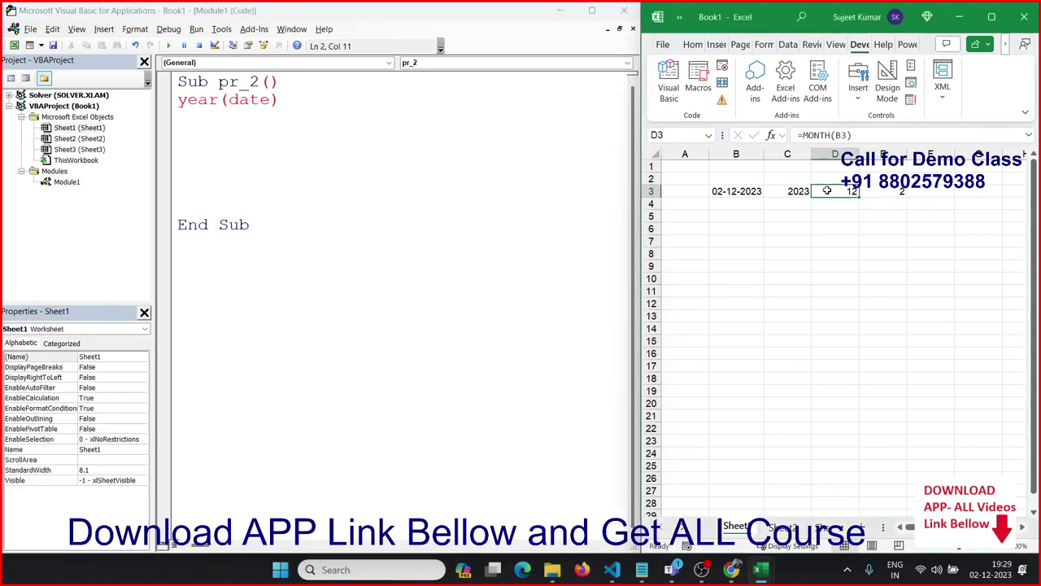
pyautogui.click(843, 240)
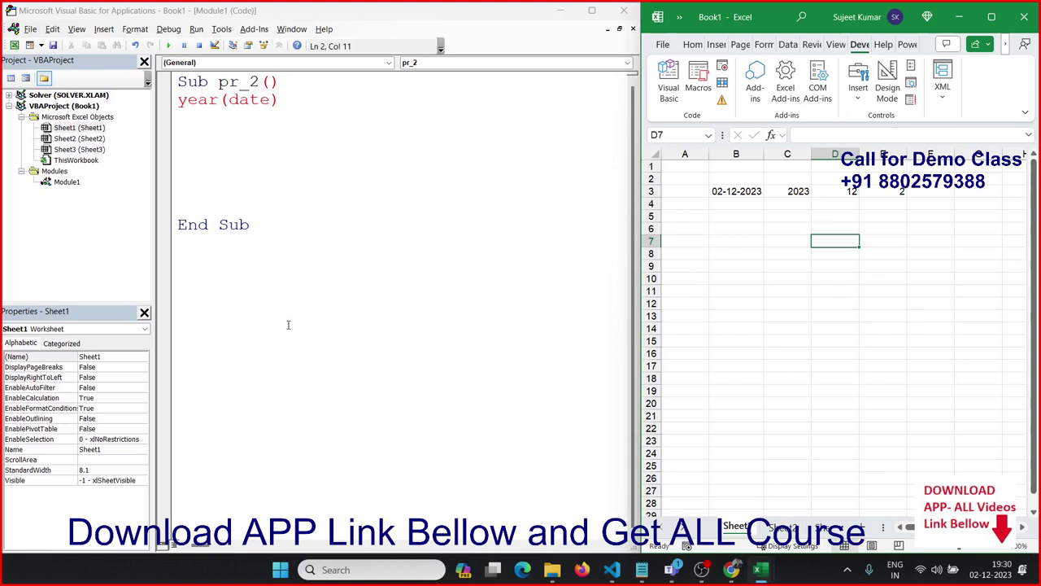
pyautogui.click(174, 100)
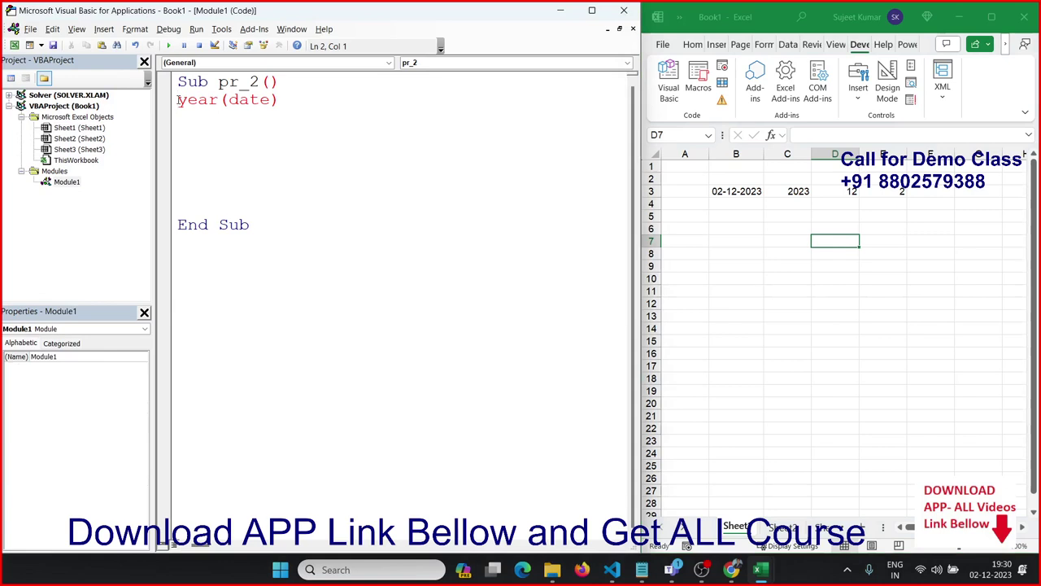
# Turn line 2 of pr_2 into the assignment y = Year(Date).
pyautogui.write('y=')
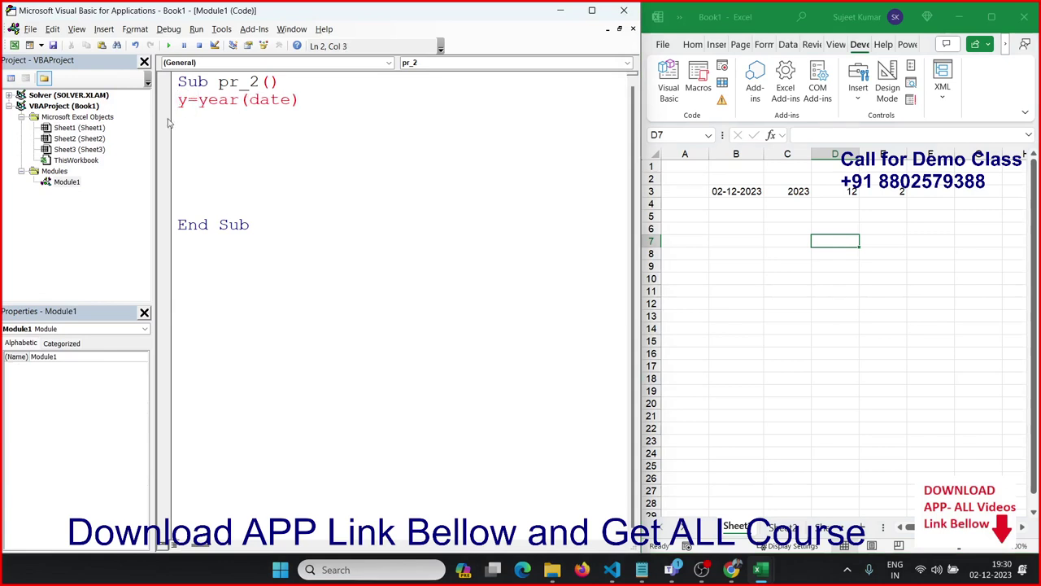
pyautogui.click(351, 122)
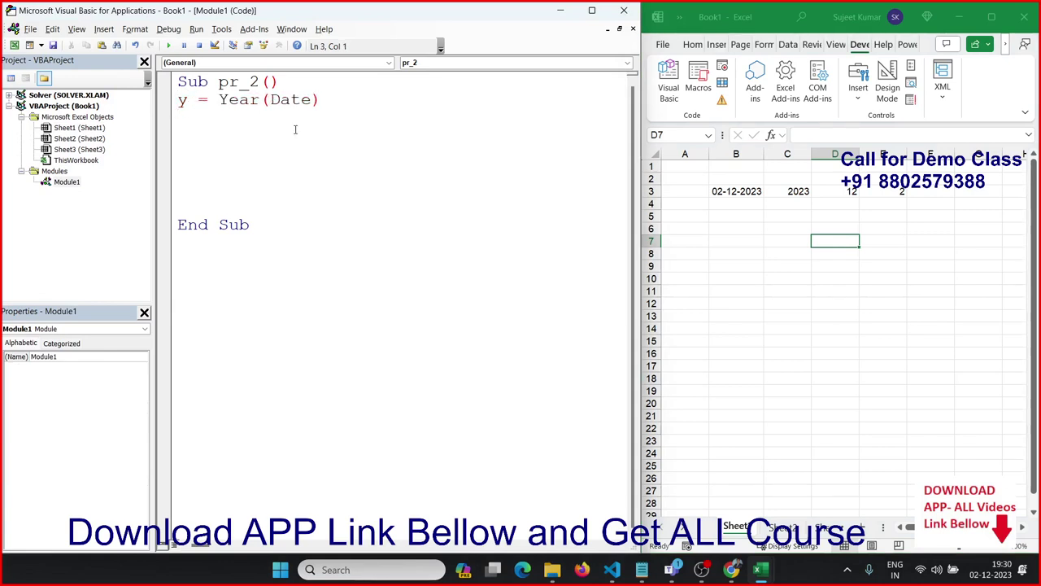
pyautogui.doubleClick(182, 99)
pyautogui.press('Left')
pyautogui.press('Return')
pyautogui.press('Return')
pyautogui.press('Up')
pyautogui.press('Up')
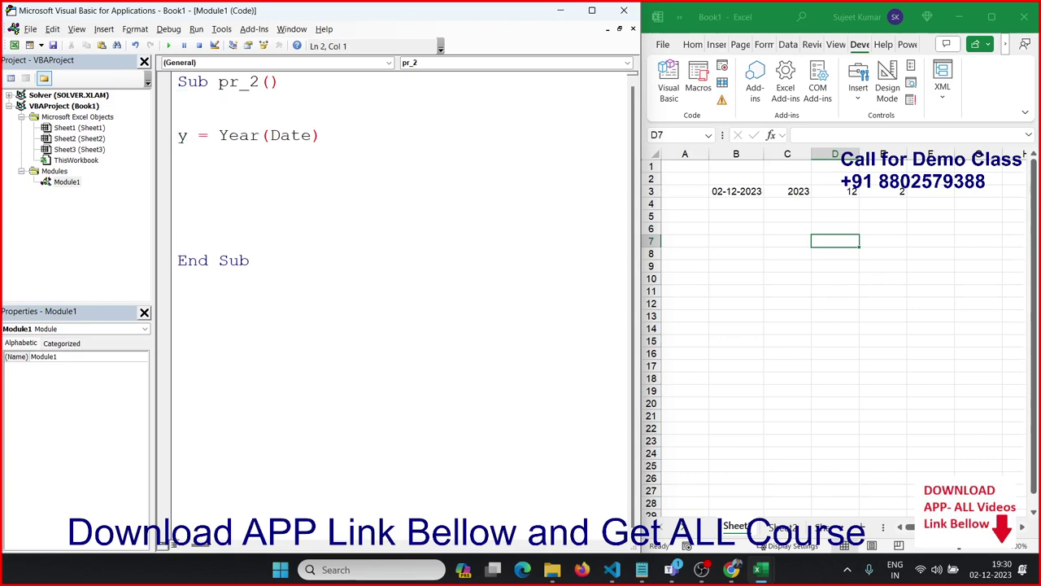
pyautogui.press('Delete')
pyautogui.press('Delete')
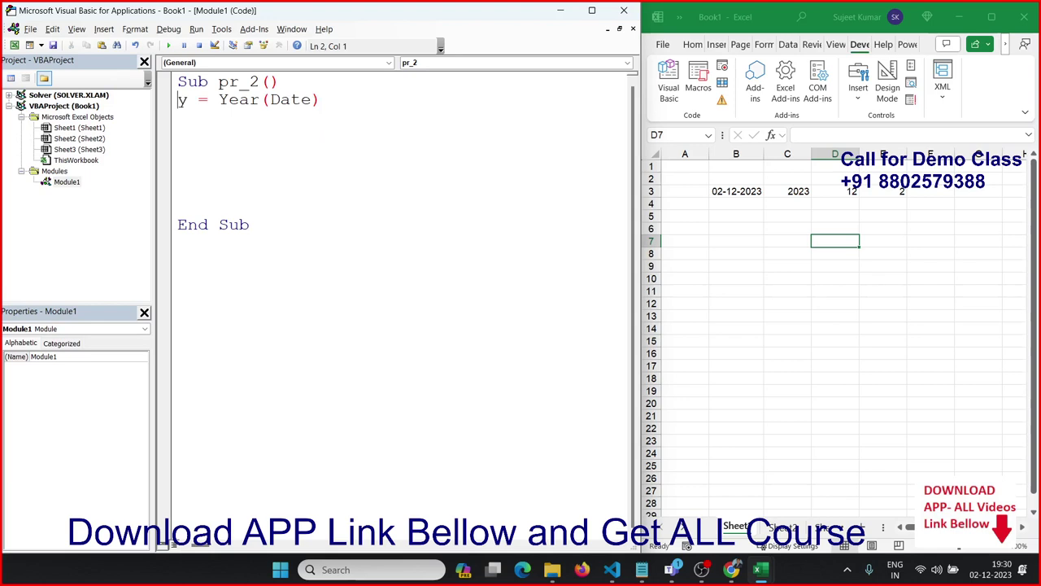
pyautogui.hotkey('shift', 'Right')
pyautogui.press('Down')
pyautogui.press('Up')
pyautogui.hotkey('shift', 'Left')
# Add m = Month(Date) on the next line and compare with D3's =MONTH(B3).
pyautogui.press('Down')
pyautogui.write('m')
pyautogui.write('=')
pyautogui.write('month')
pyautogui.write('(dat')
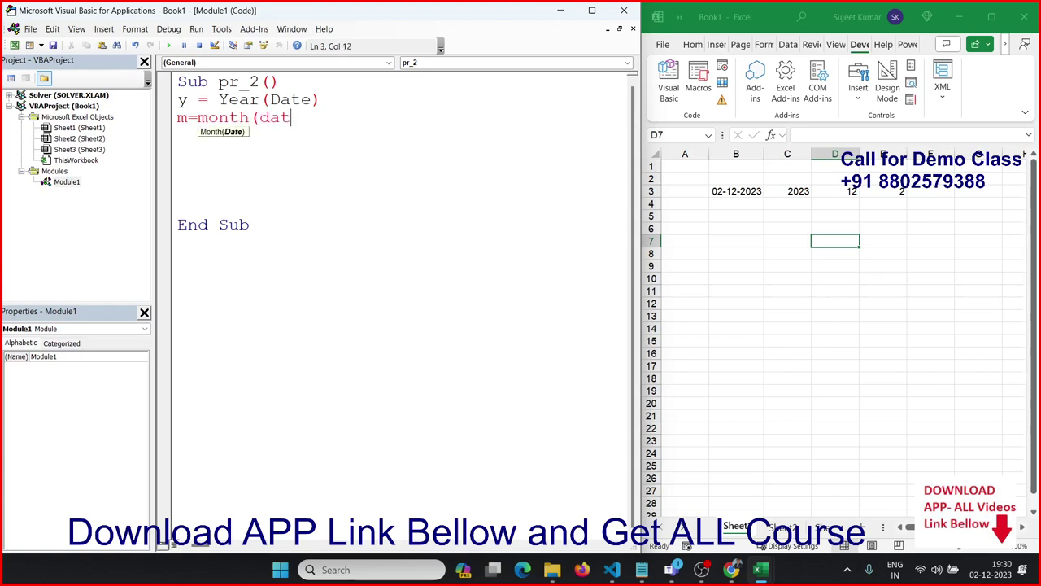
pyautogui.write('e)')
pyautogui.click(293, 188)
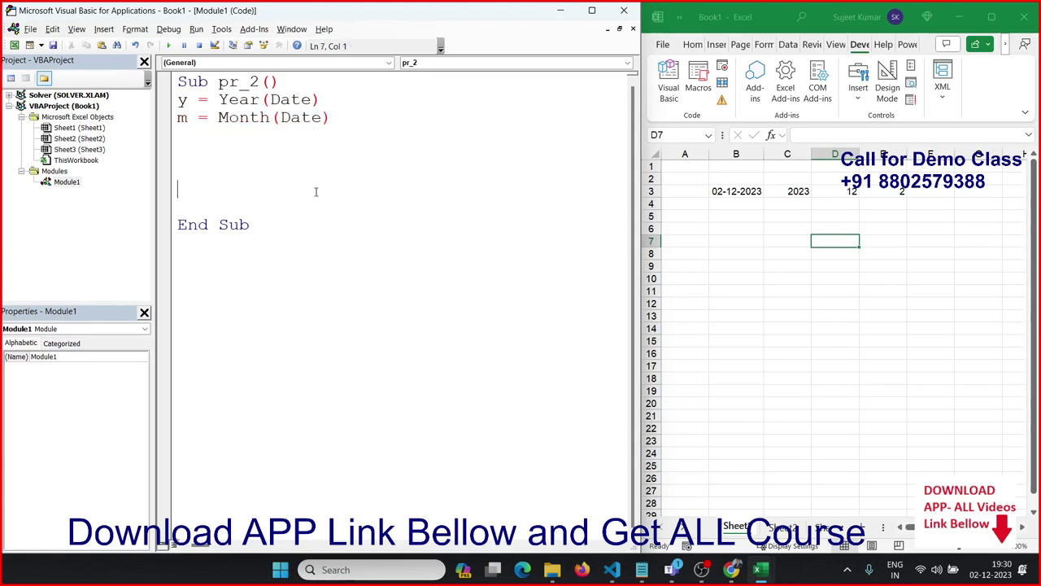
pyautogui.click(789, 217)
pyautogui.click(852, 192)
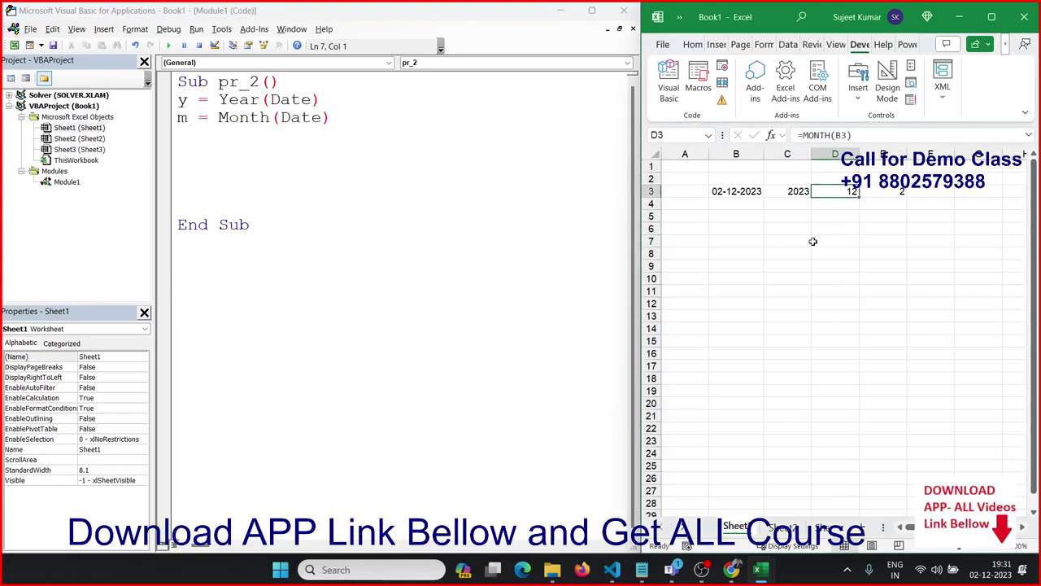
# Enter =TEXT(B3,"mmm") in D4 to show the short month name Dec.
pyautogui.click(832, 203)
pyautogui.write('=')
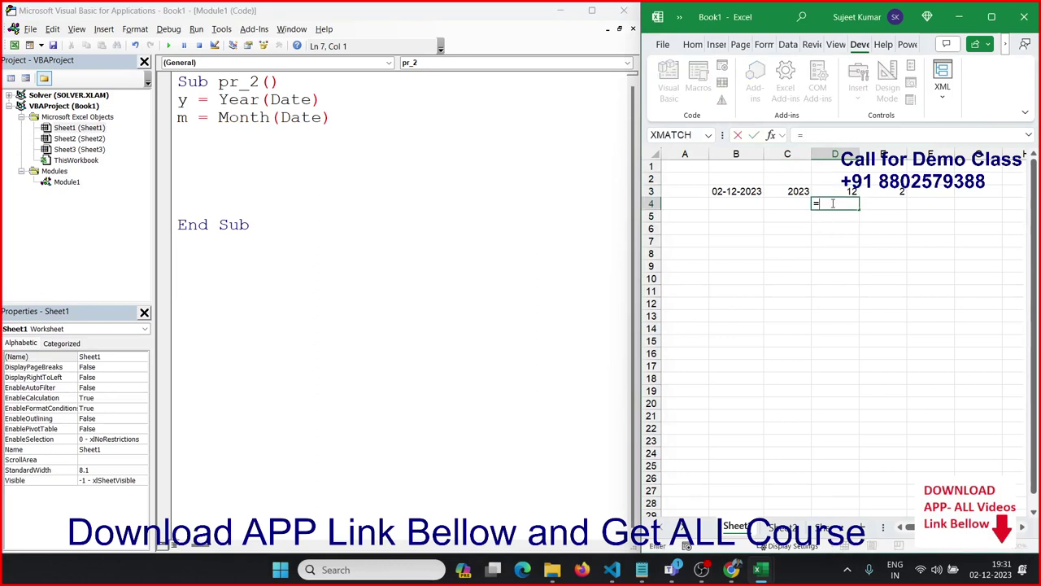
pyautogui.write('te')
pyautogui.press('Tab')
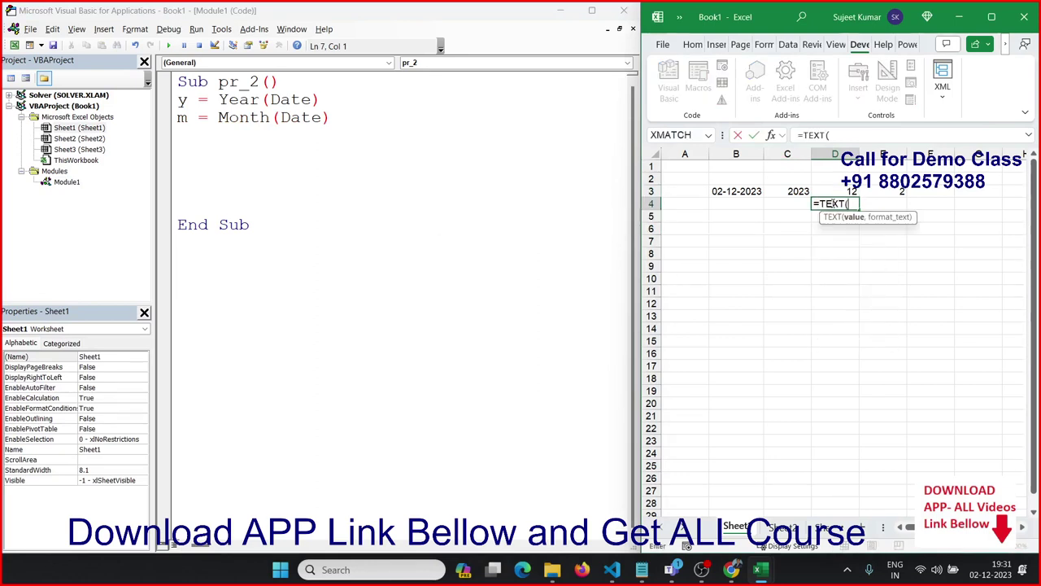
pyautogui.press('Left')
pyautogui.press('Up')
pyautogui.press('Left')
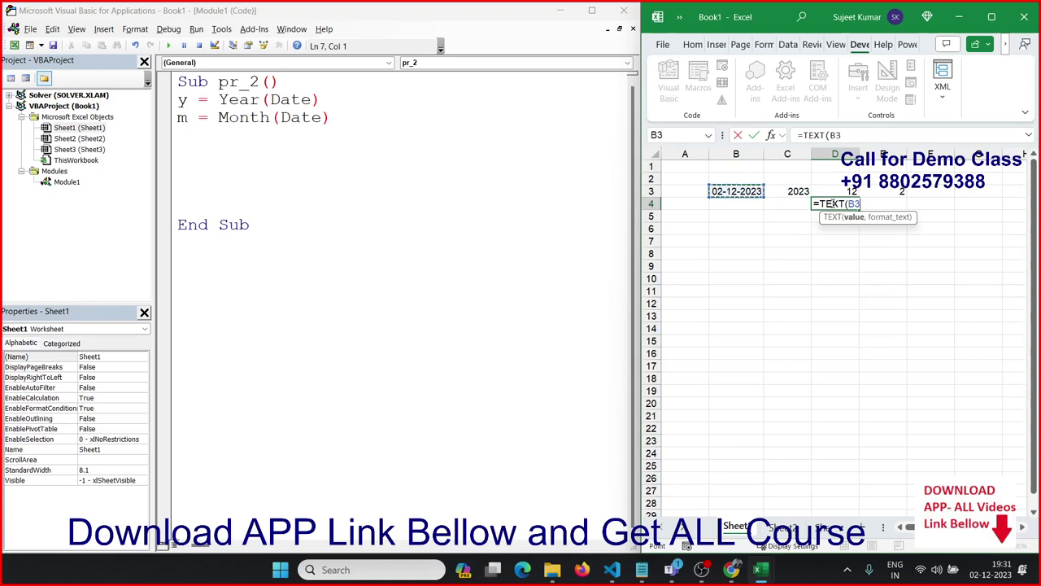
pyautogui.write(',"dd')
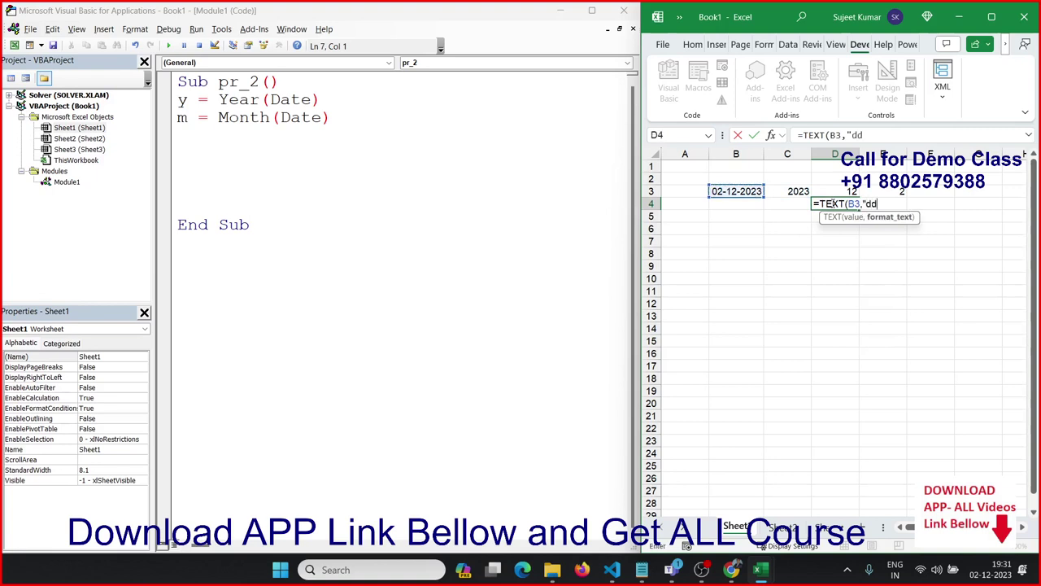
pyautogui.write('d')
pyautogui.press('BackSpace')
pyautogui.press('BackSpace')
pyautogui.press('BackSpace')
pyautogui.write('mmm')
pyautogui.press('Return')
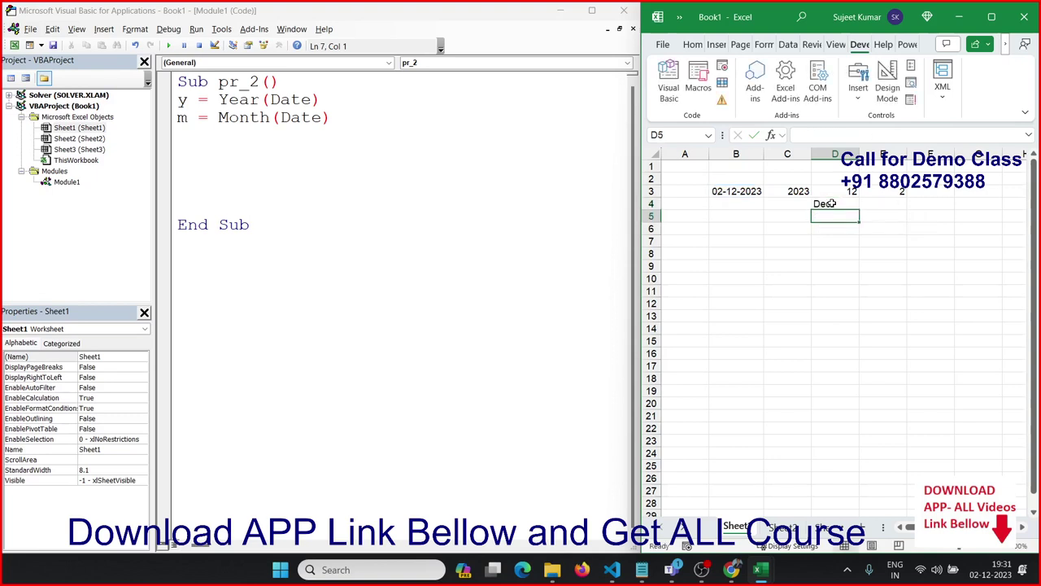
pyautogui.press('Up')
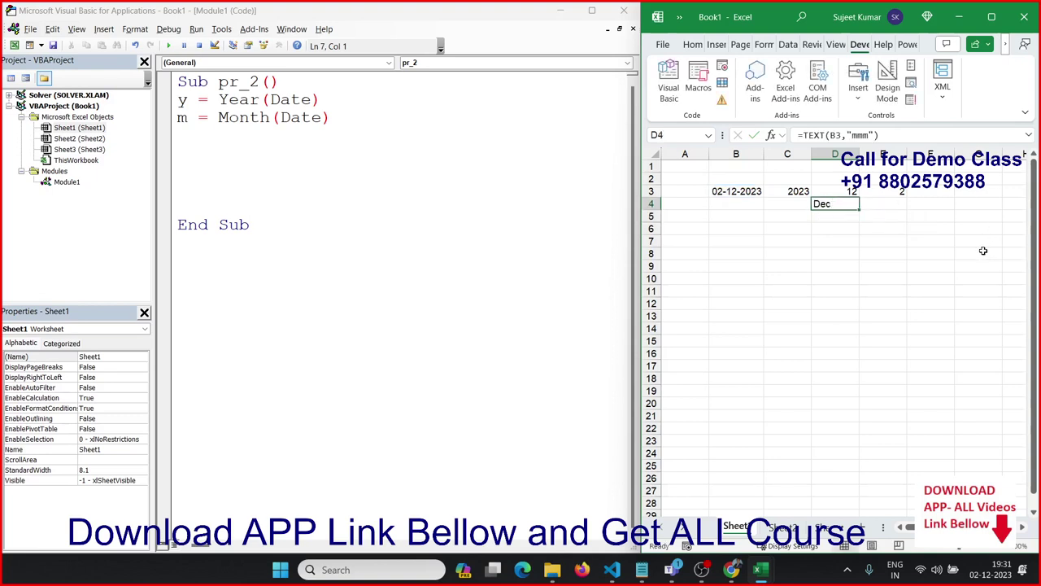
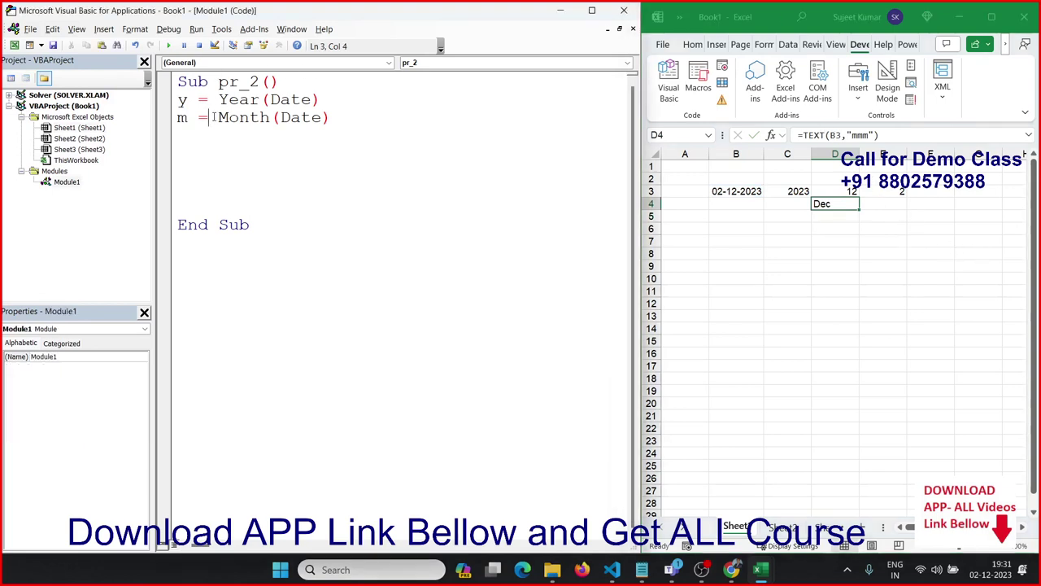
# Rewrite line 3 of pr_2 as m = Format(Date, "MMM").
pyautogui.write('te')
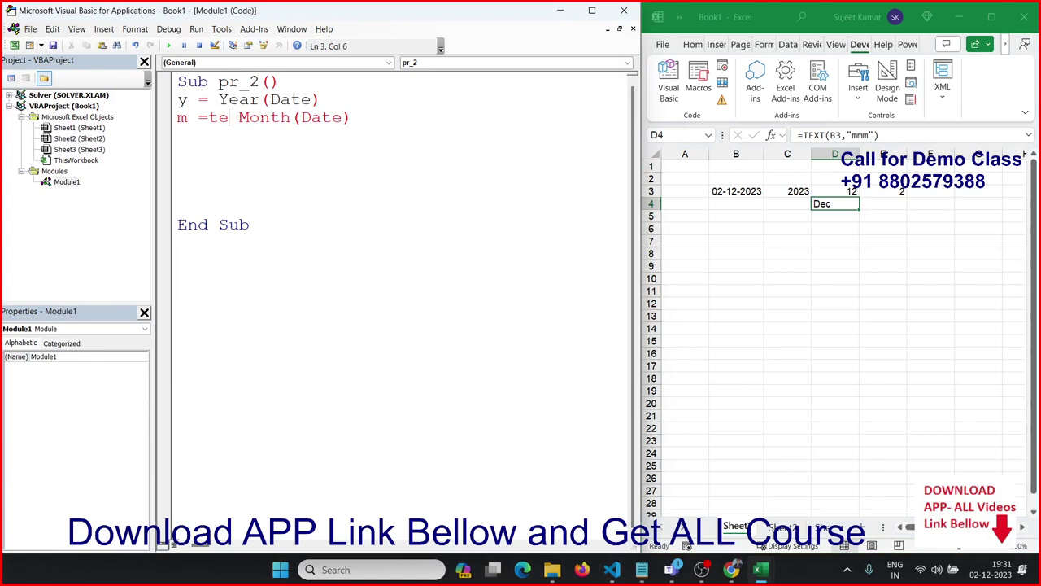
pyautogui.write('xt(')
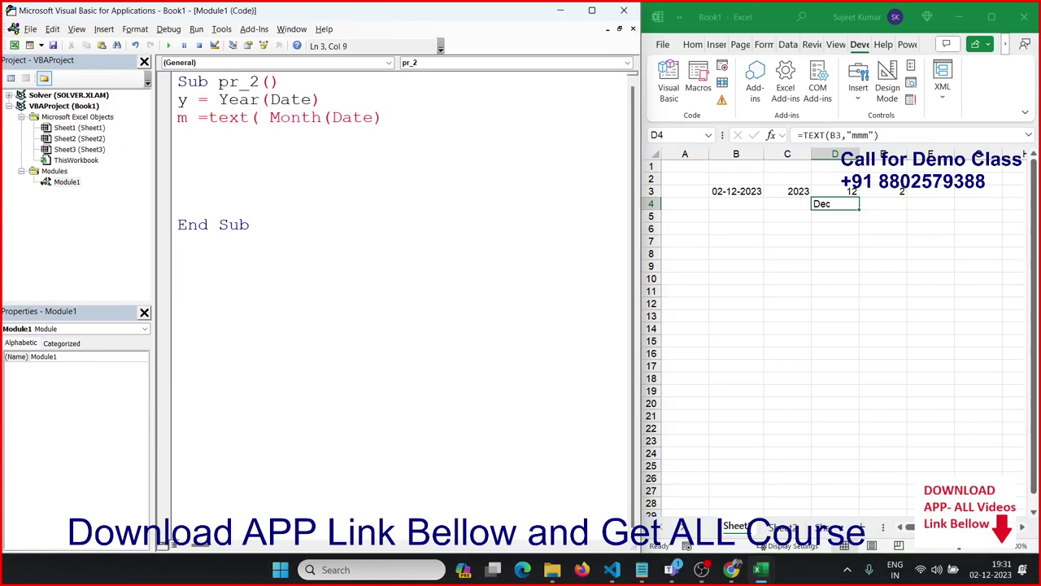
pyautogui.press('BackSpace')
pyautogui.press('BackSpace')
pyautogui.press('BackSpace')
pyautogui.press('BackSpace')
pyautogui.press('BackSpace')
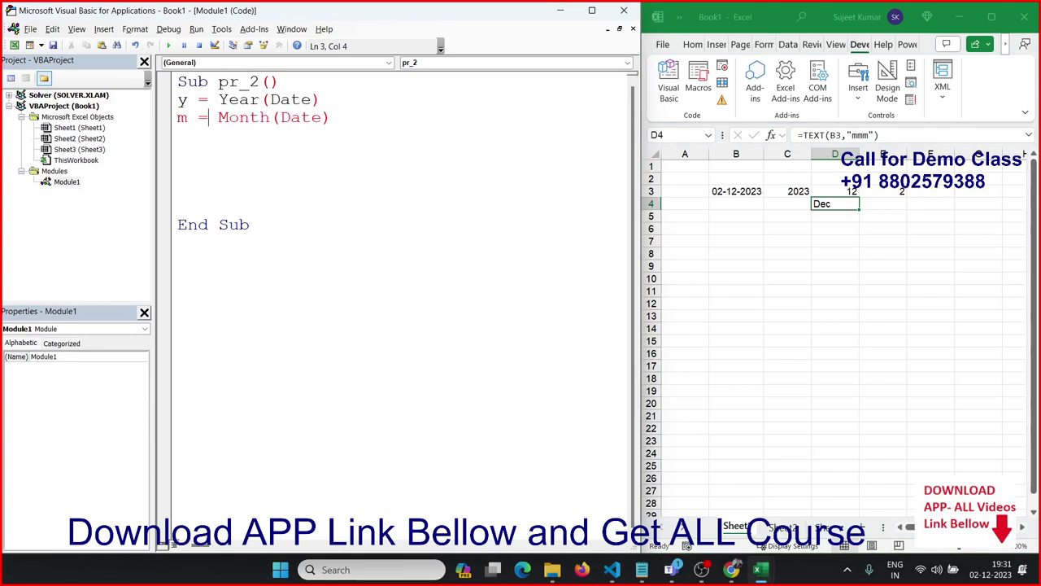
pyautogui.press('Delete')
pyautogui.press('Delete')
pyautogui.press('Delete')
pyautogui.press('Delete')
pyautogui.press('Delete')
pyautogui.press('Delete')
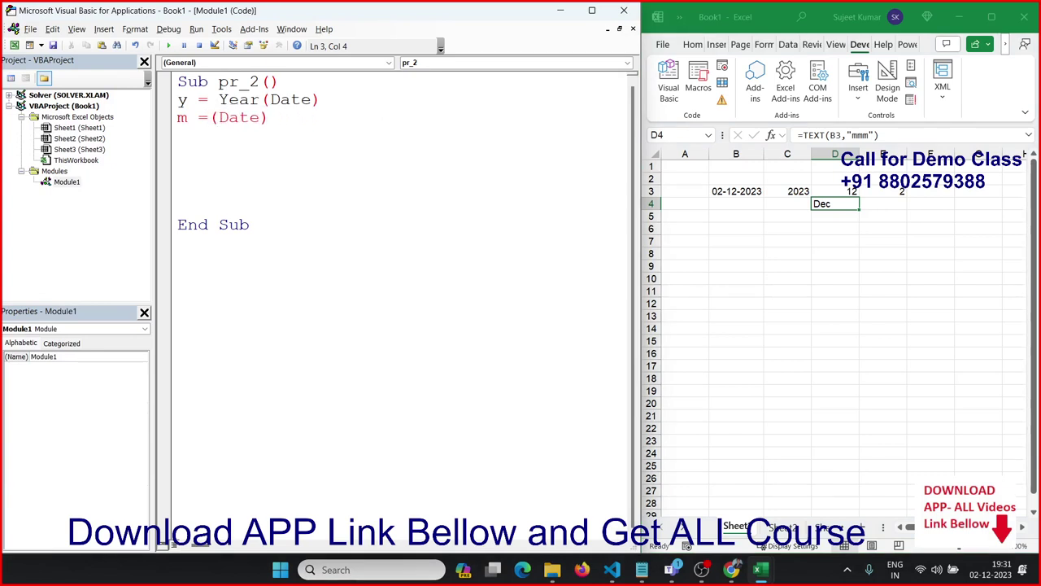
pyautogui.write('forma')
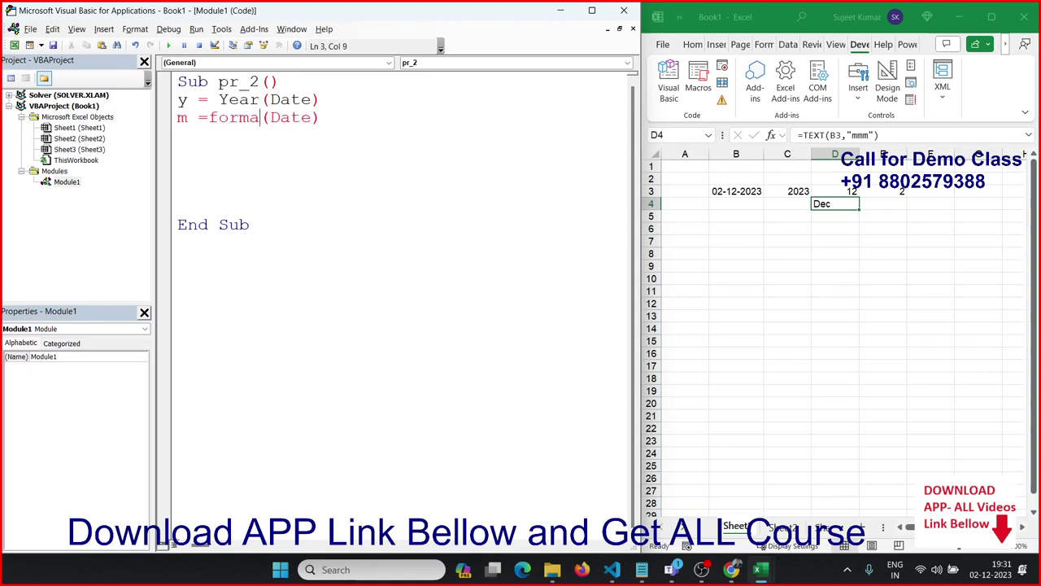
pyautogui.write('t')
pyautogui.press('Right')
pyautogui.press('Right')
pyautogui.press('Right')
pyautogui.press('Right')
pyautogui.press('Right')
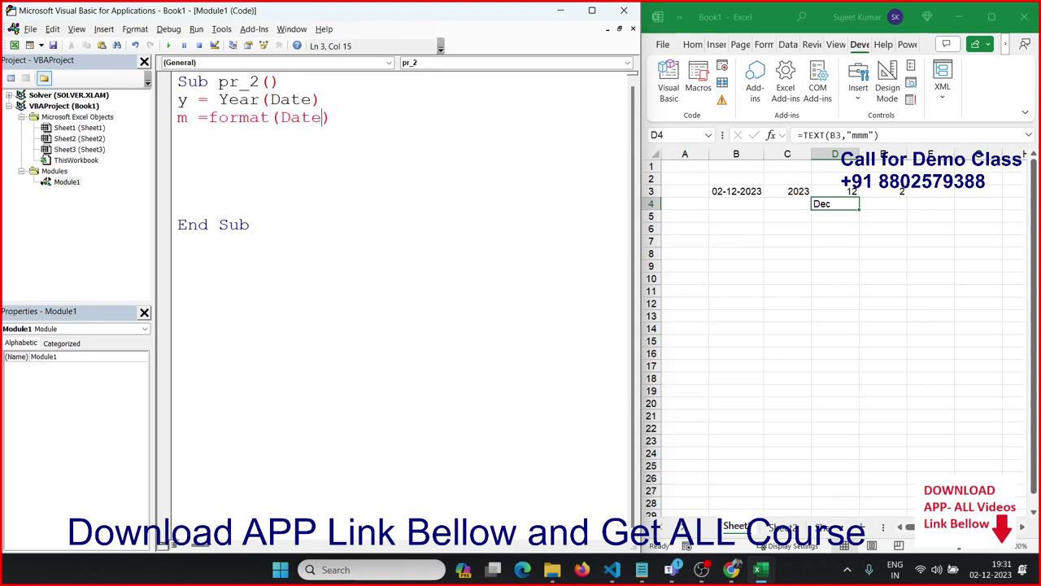
pyautogui.write(',')
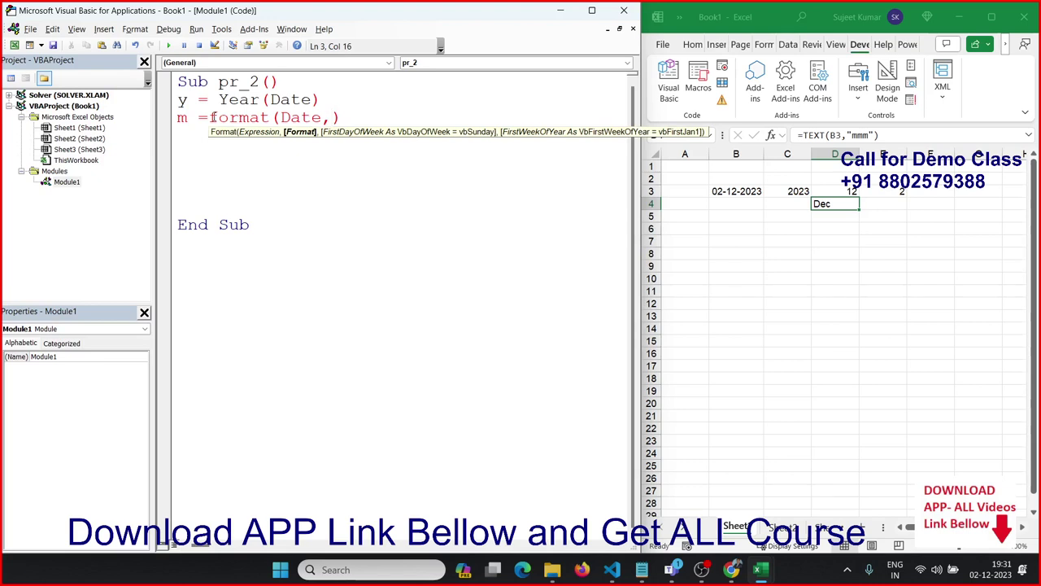
pyautogui.write('"DD')
pyautogui.press('BackSpace')
pyautogui.press('BackSpace')
pyautogui.write('MMM')
pyautogui.write('")')
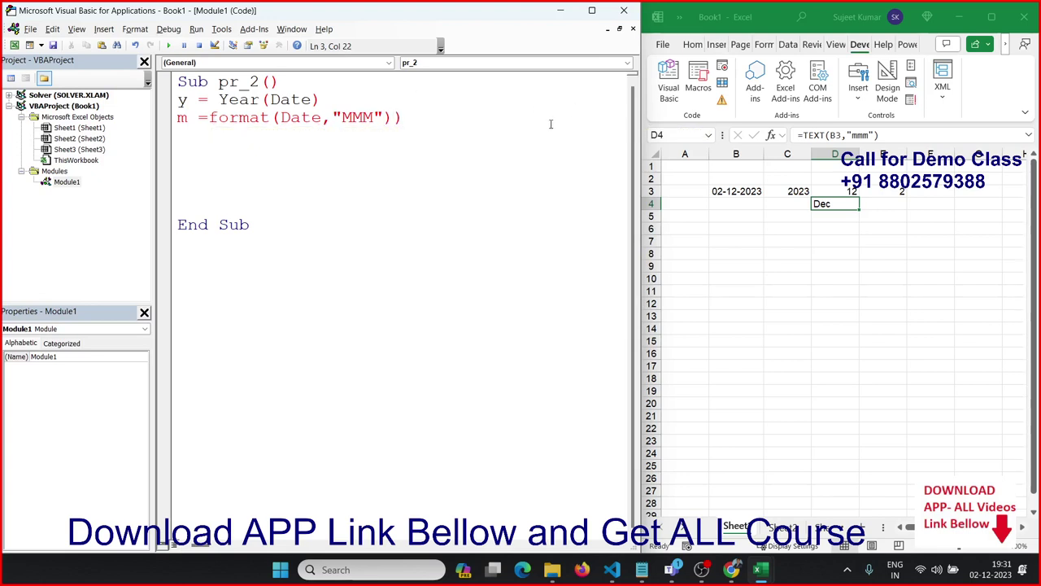
pyautogui.press('BackSpace')
pyautogui.press('Return')
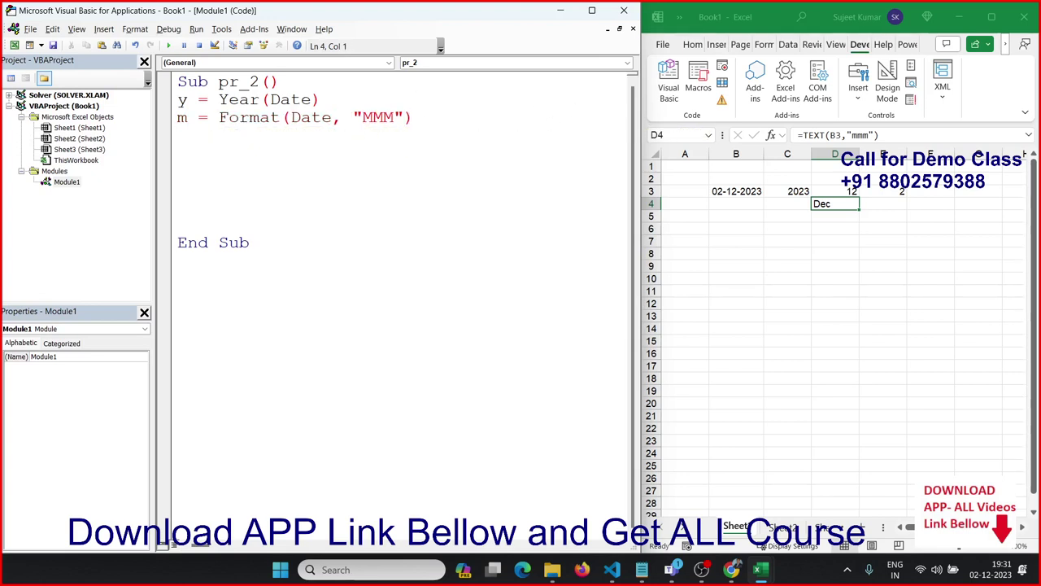
# Add d = Day(Date) on the next line, leaving a blank line below.
pyautogui.write('d=')
pyautogui.write('days')
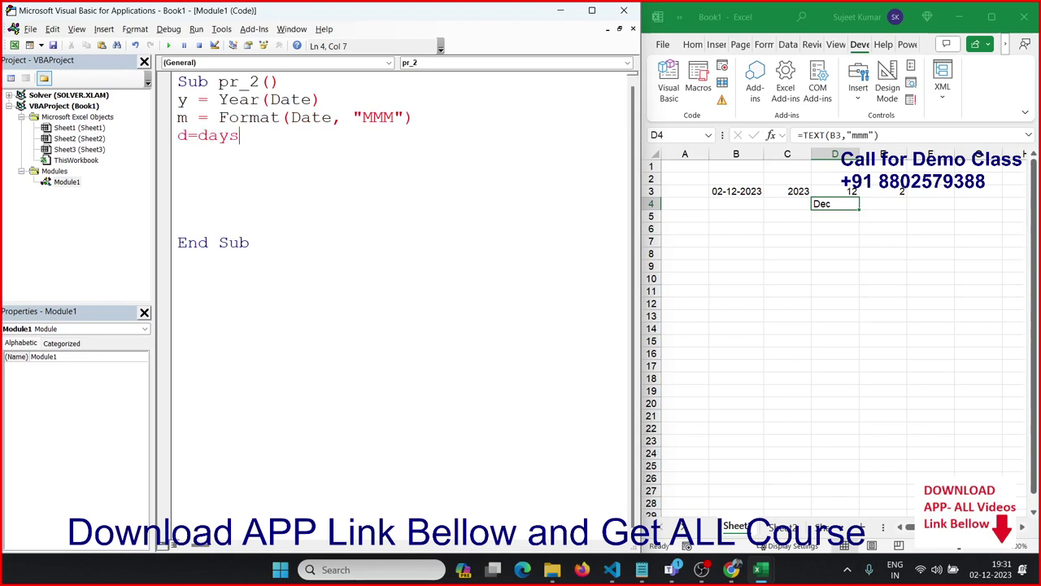
pyautogui.press('BackSpace')
pyautogui.write('(')
pyautogui.write('t')
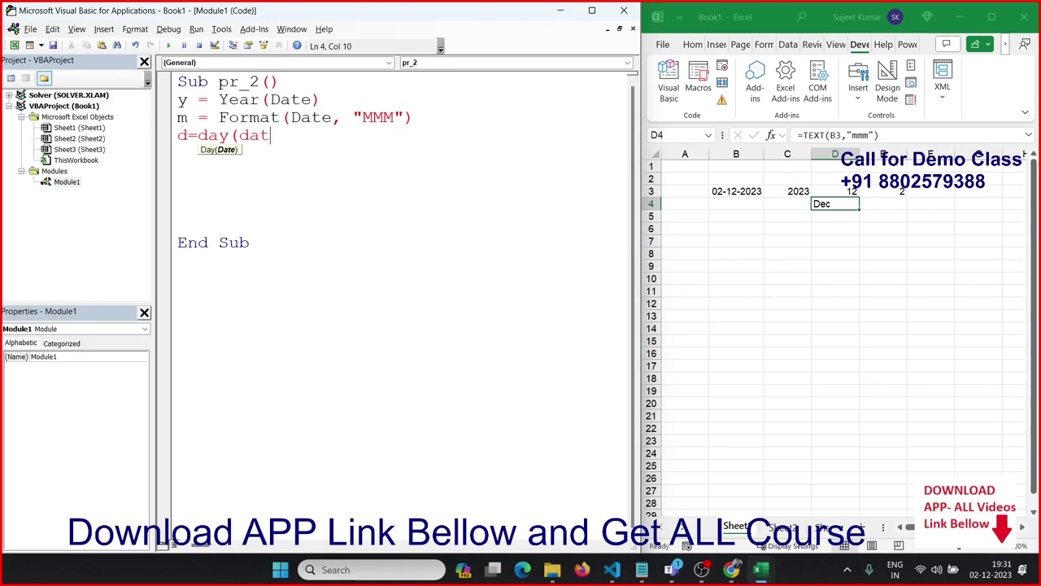
pyautogui.write('e)')
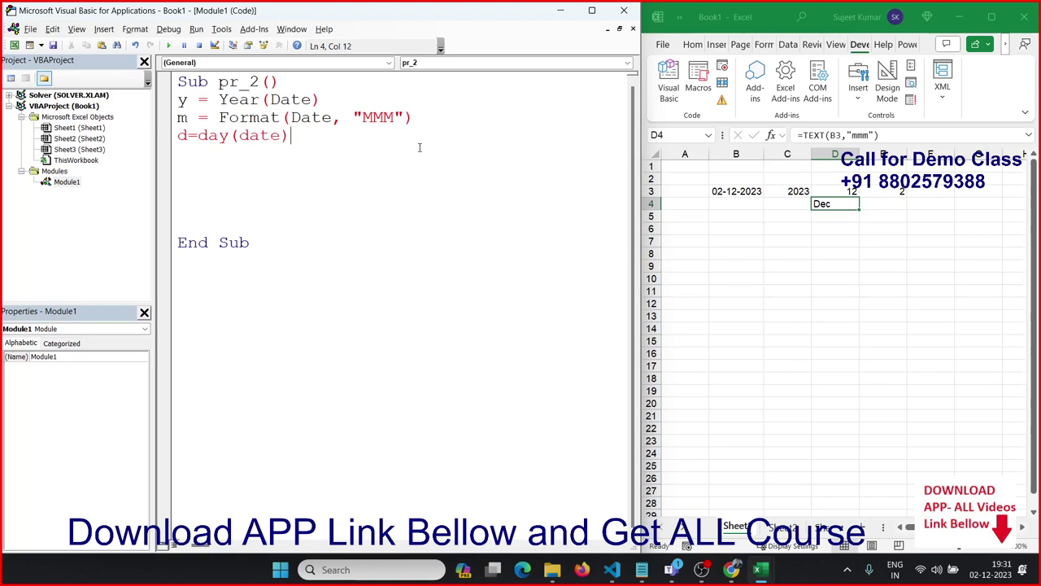
pyautogui.press('Return')
pyautogui.press('Return')
pyautogui.press('Return')
pyautogui.press('Up')
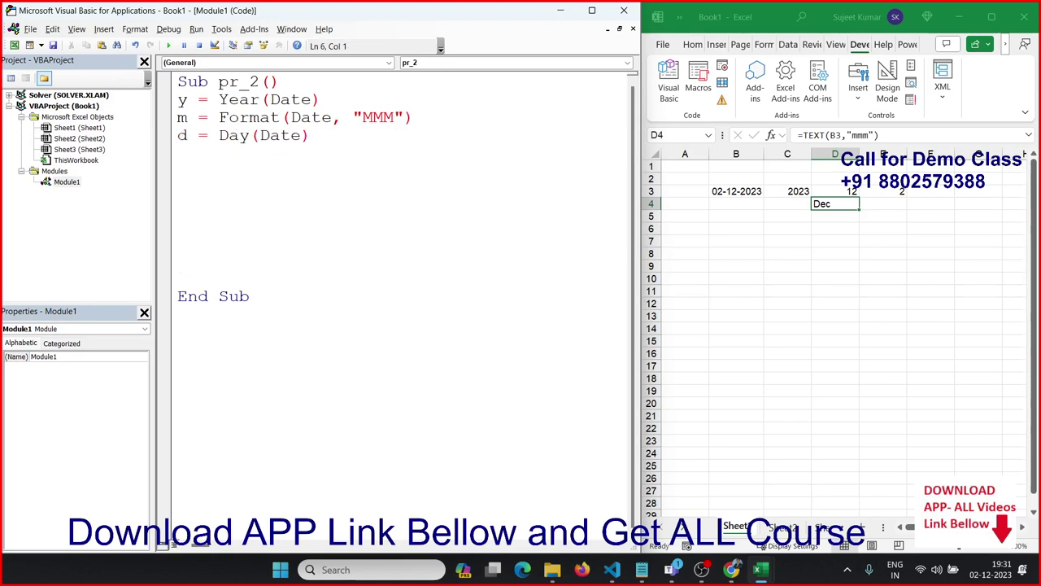
# Add a test line MsgBox y & m & d, fixing its spacing after the syntax error.
pyautogui.write('msgbox ')
pyautogui.write('y')
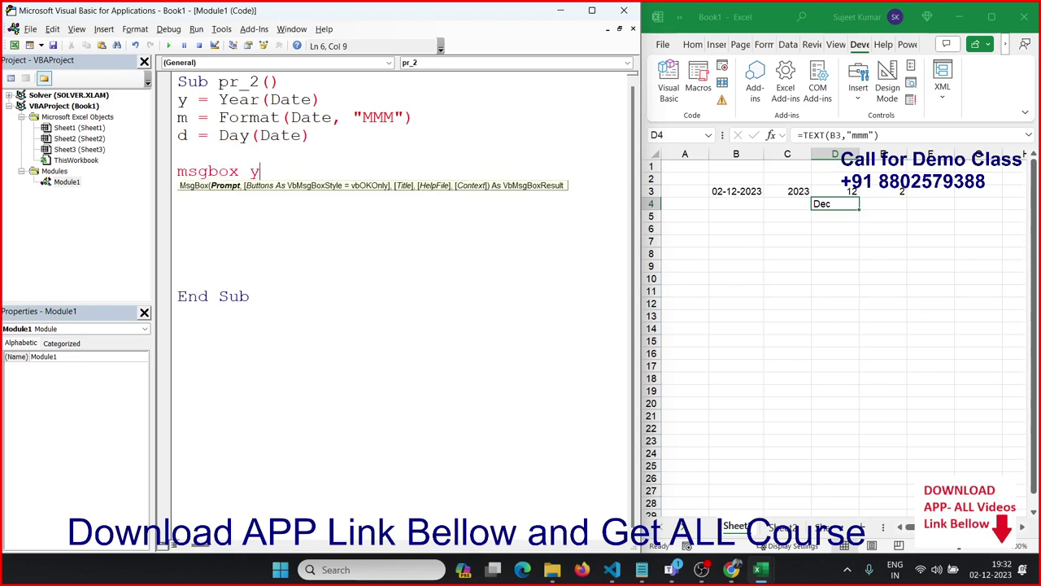
pyautogui.write(' & m')
pyautogui.write('&d')
pyautogui.click(413, 267)
pyautogui.press('Return')
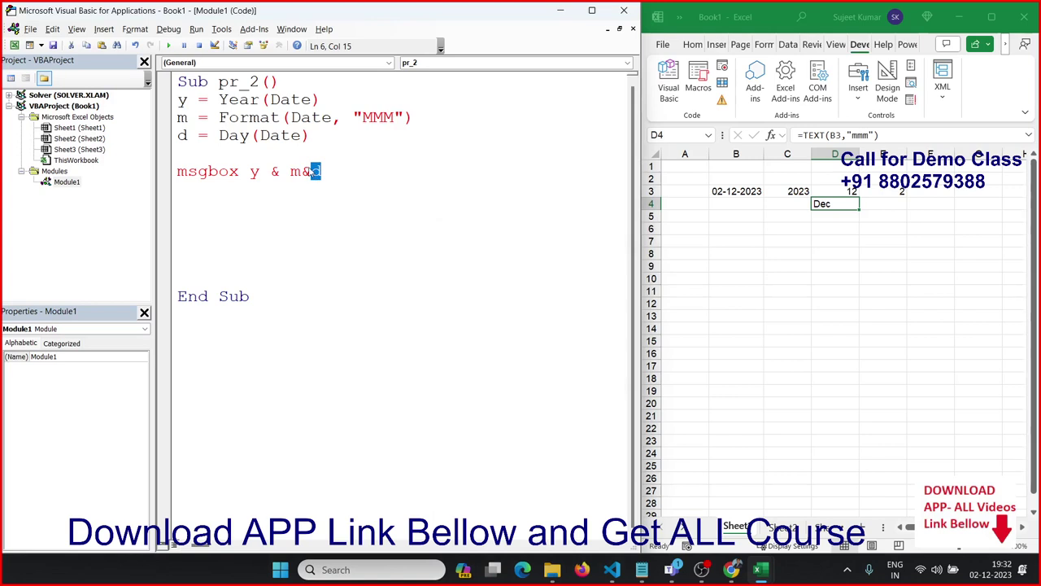
pyautogui.click(302, 171)
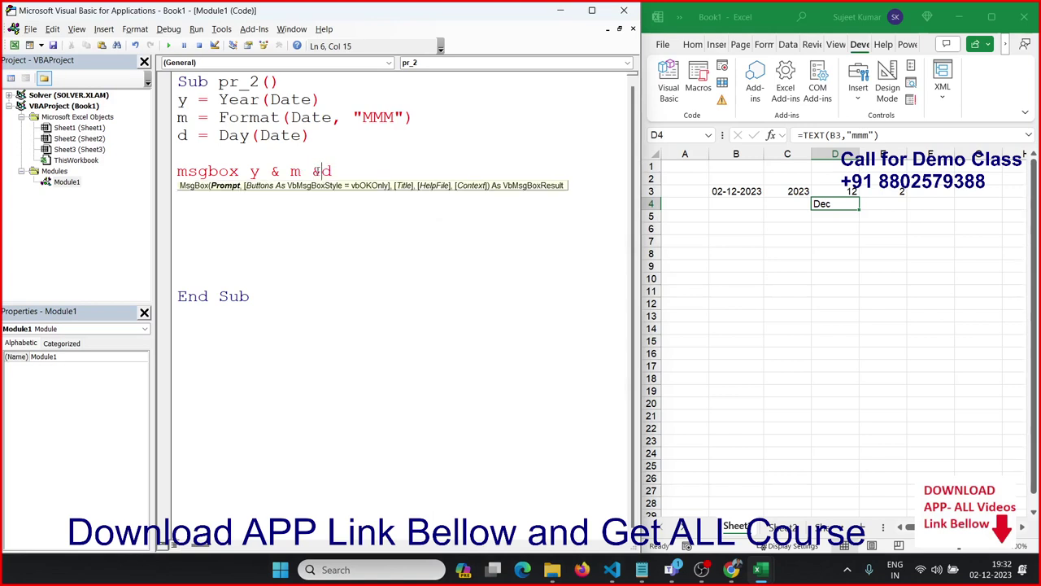
pyautogui.click(288, 224)
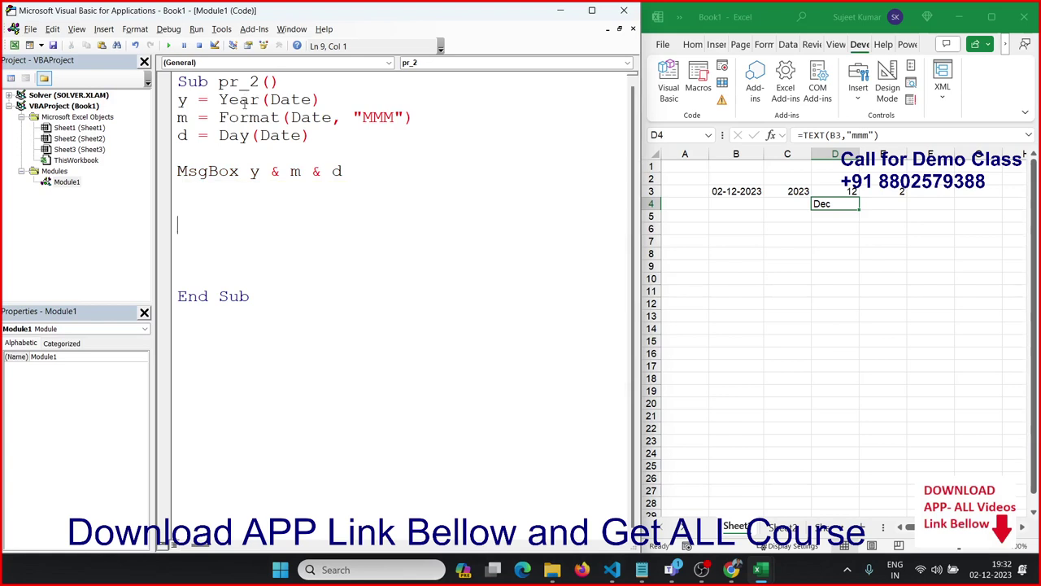
# Run pr_2, confirm it shows 2023Dec2, and select the MsgBox line for removal.
pyautogui.click(168, 45)
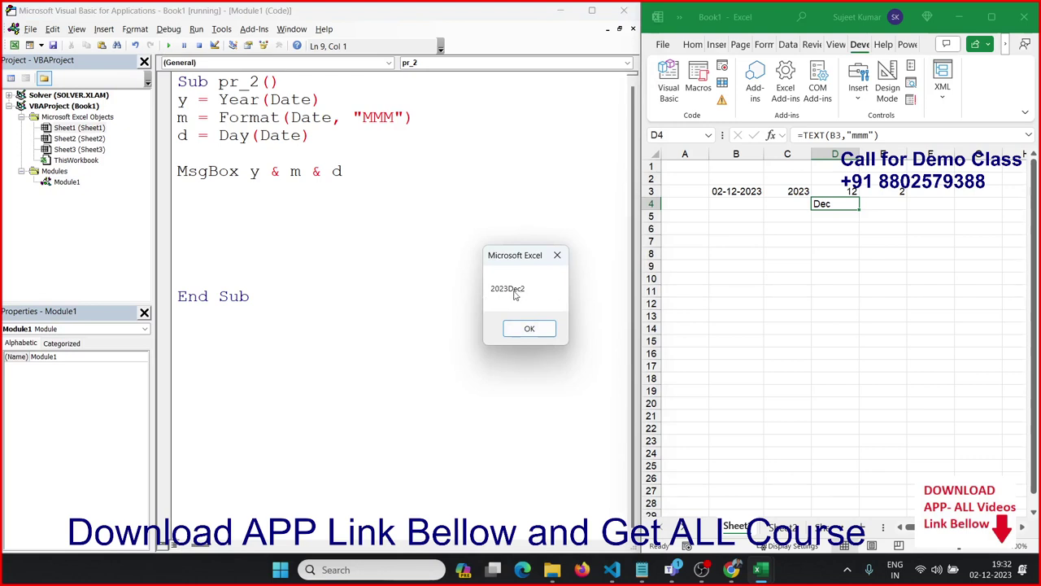
pyautogui.click(528, 328)
pyautogui.moveTo(391, 171); pyautogui.dragTo(270, 171)
pyautogui.click(159, 171)
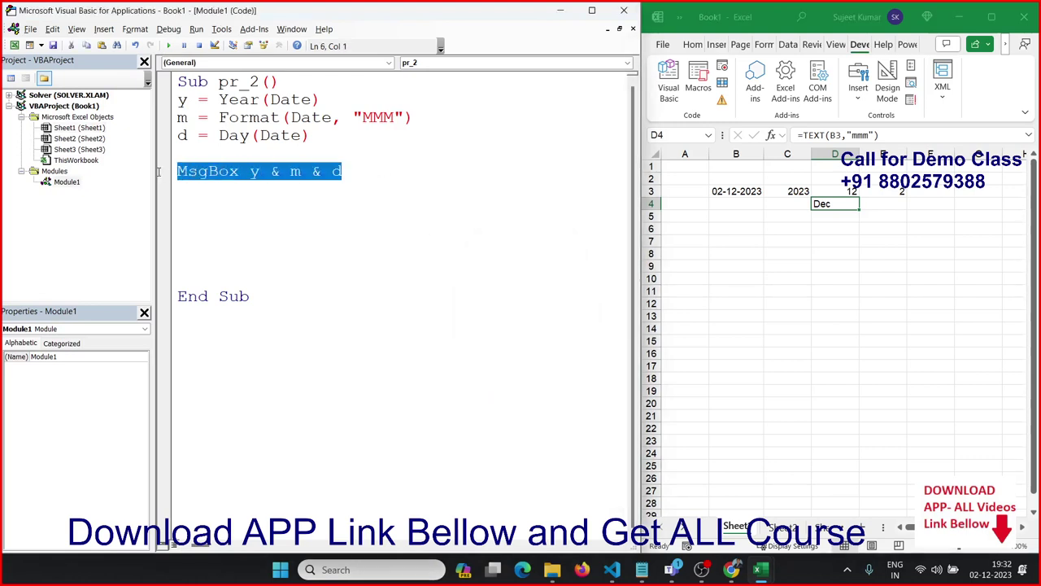
# Replace the MsgBox line with fn = Date followed by MsgBox fn.
pyautogui.press('Delete')
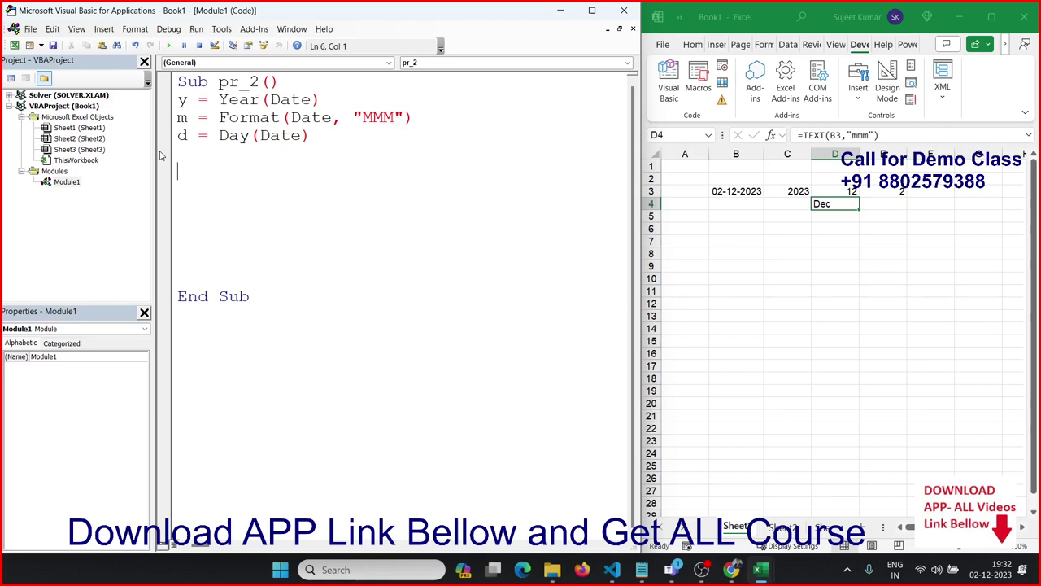
pyautogui.click(160, 154)
pyautogui.write('fn')
pyautogui.write('=d')
pyautogui.write('ate')
pyautogui.press('Return')
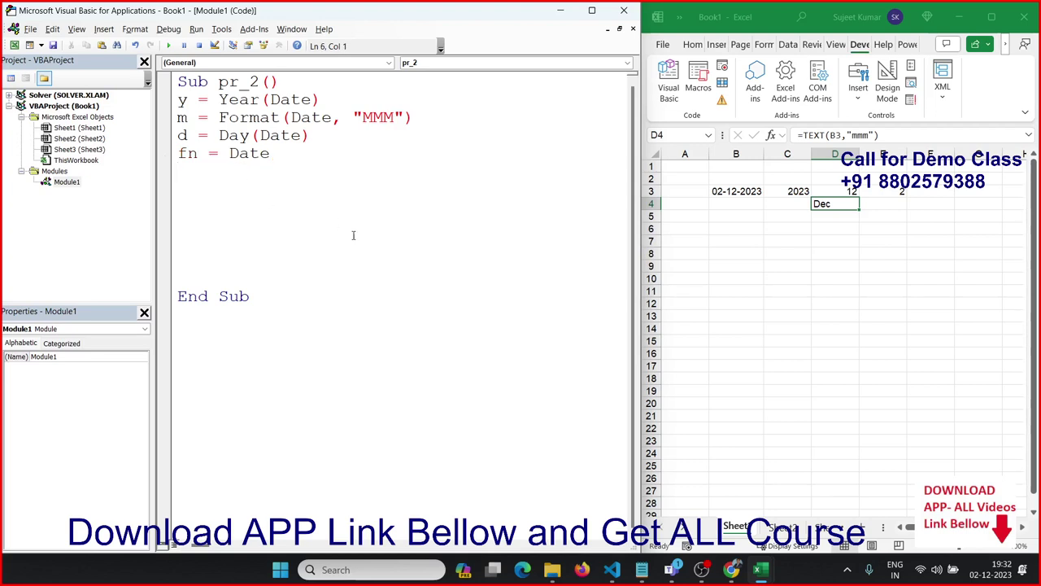
pyautogui.write('ms')
pyautogui.write('gbox')
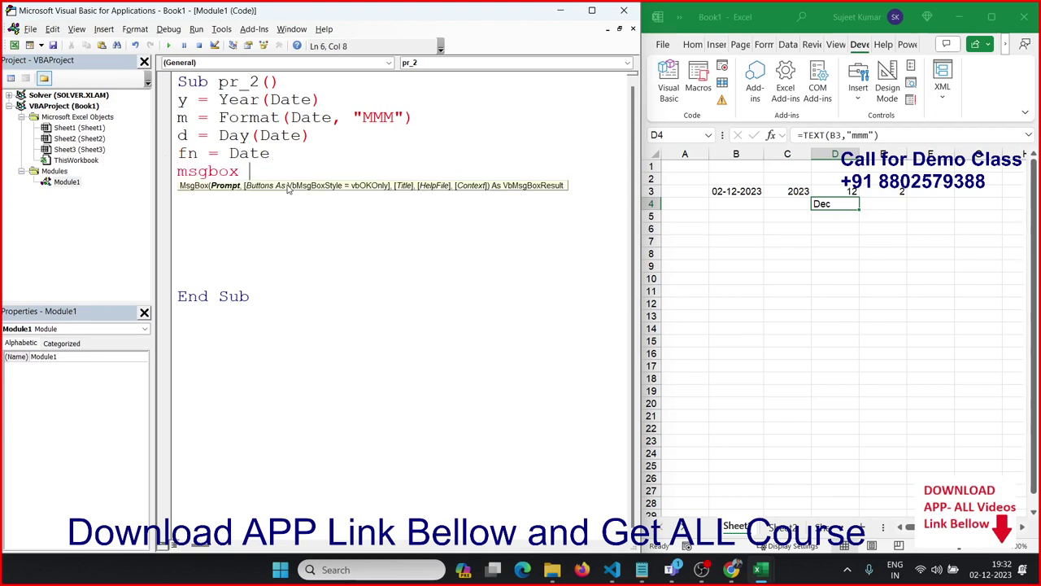
pyautogui.write(' fn')
pyautogui.click(434, 121)
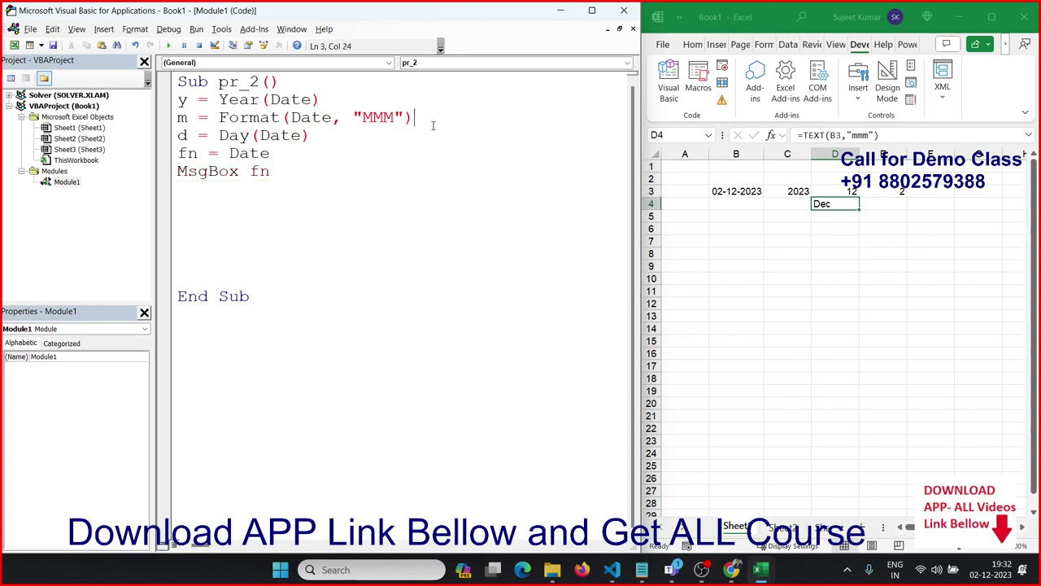
# Run pr_2 twice, checking the message shows 02-12-2023.
pyautogui.click(168, 46)
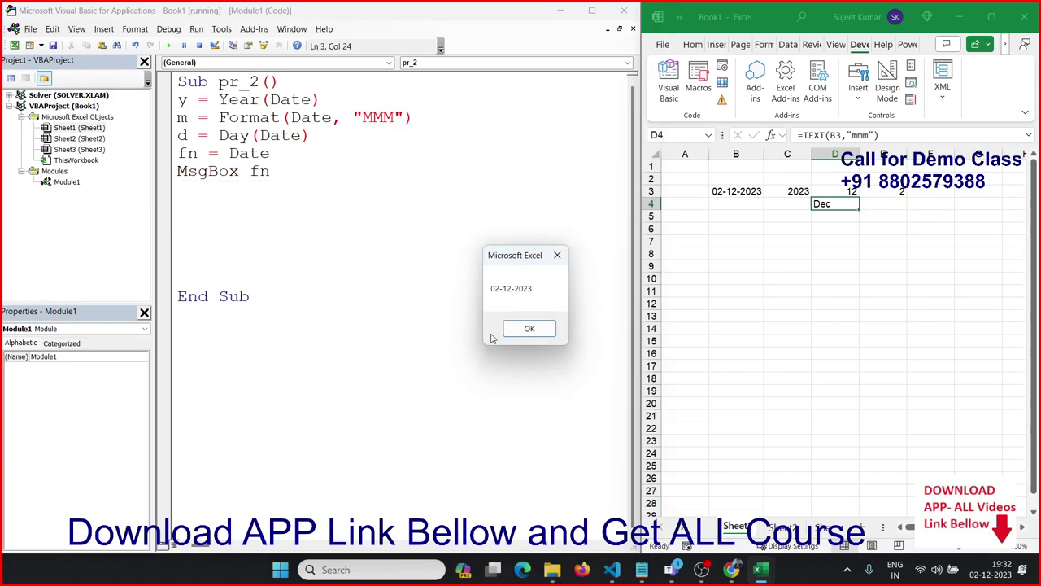
pyautogui.click(524, 329)
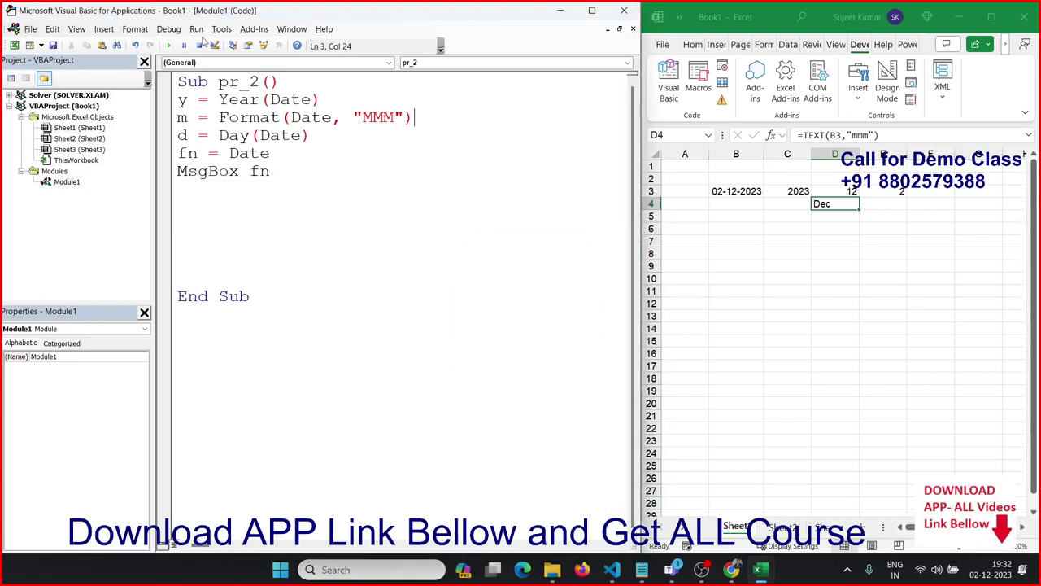
pyautogui.click(169, 46)
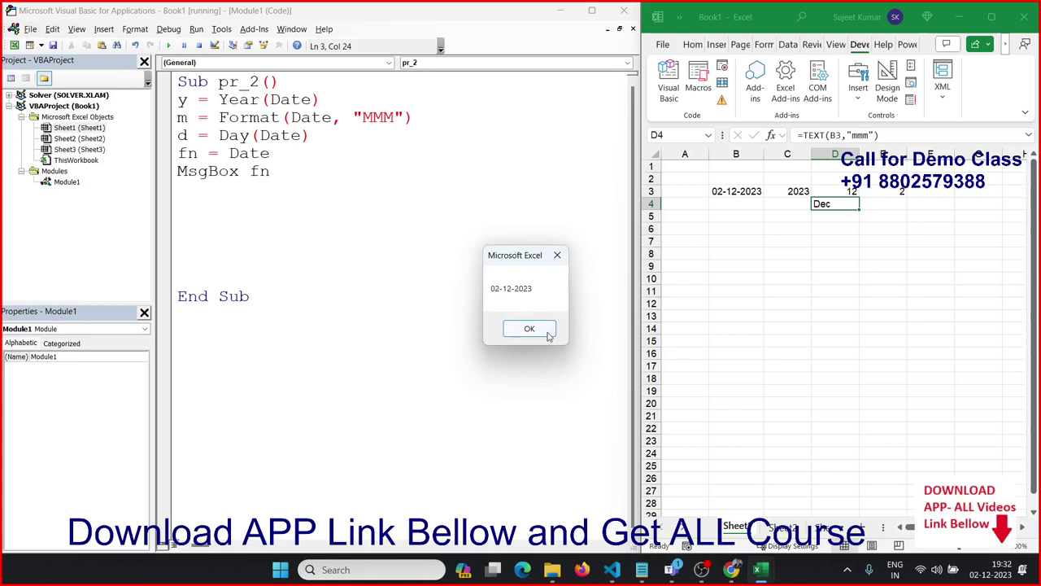
pyautogui.click(541, 331)
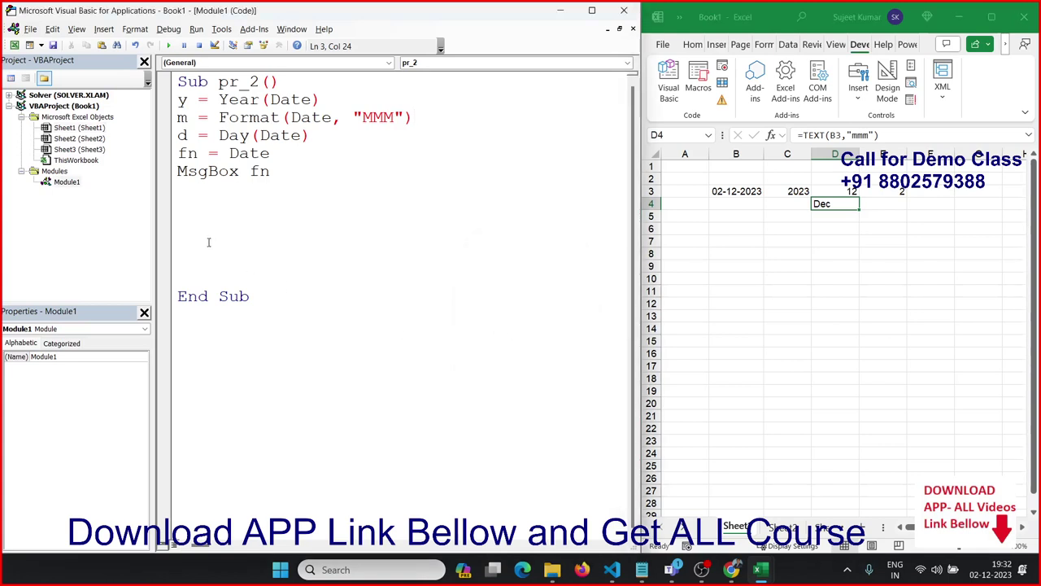
# Change the fn line to Format(Date, "DD-MMM-YYYY") and test-run the macro.
pyautogui.click(226, 153)
pyautogui.write('form')
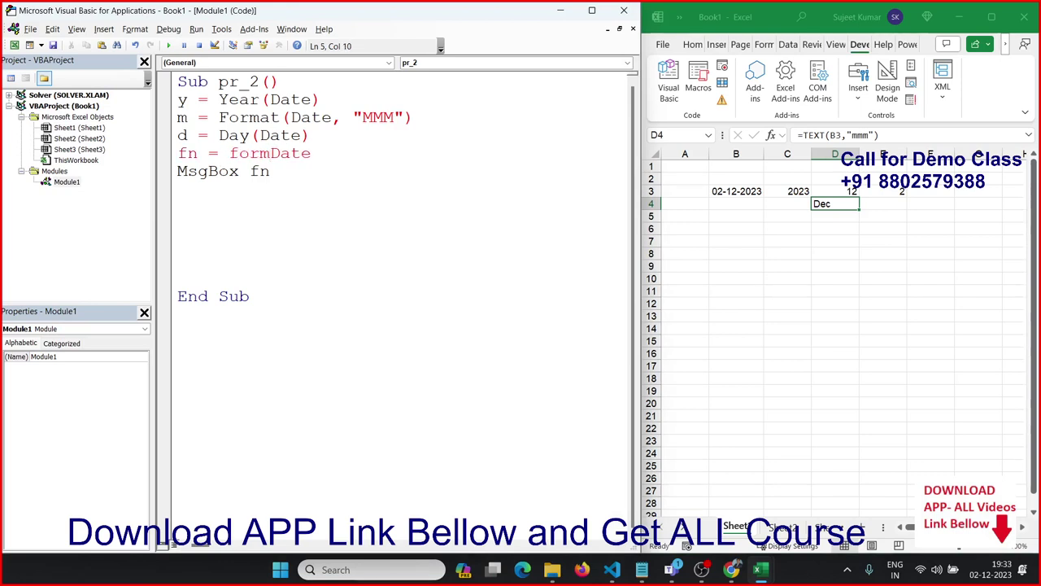
pyautogui.write('at')
pyautogui.write('(')
pyautogui.click(380, 154)
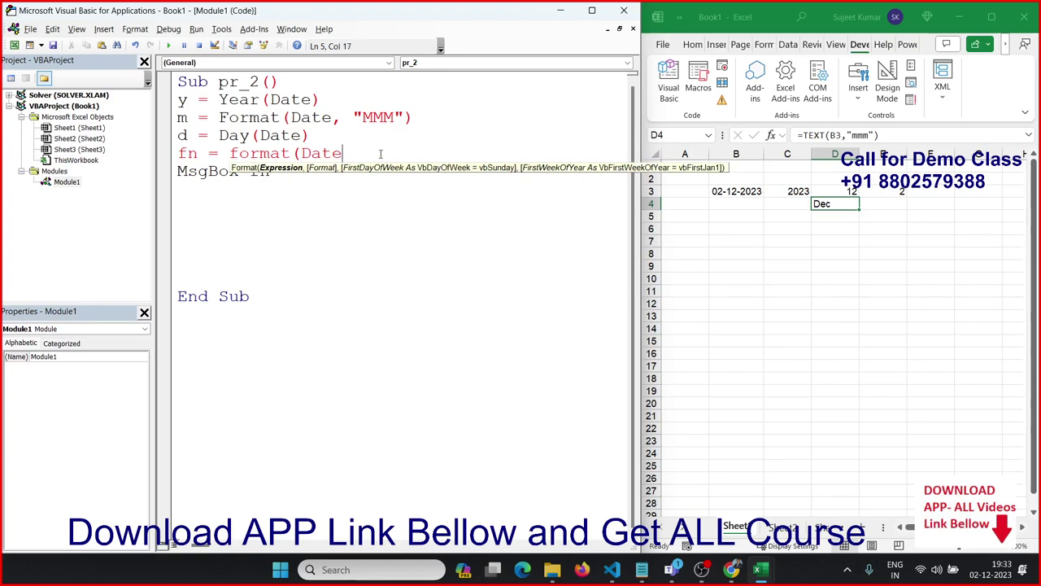
pyautogui.write(', "D')
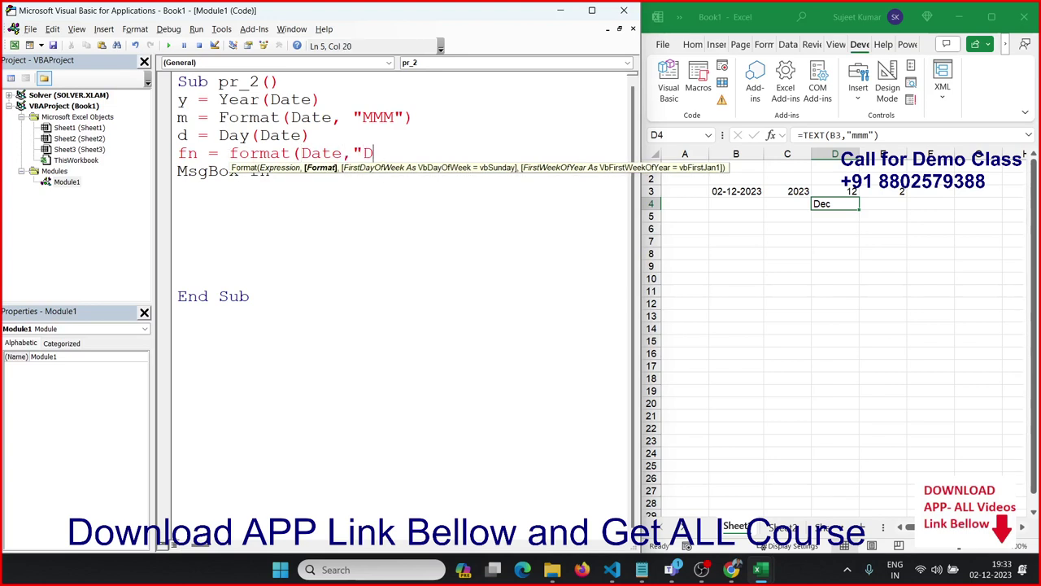
pyautogui.write('D-MMM')
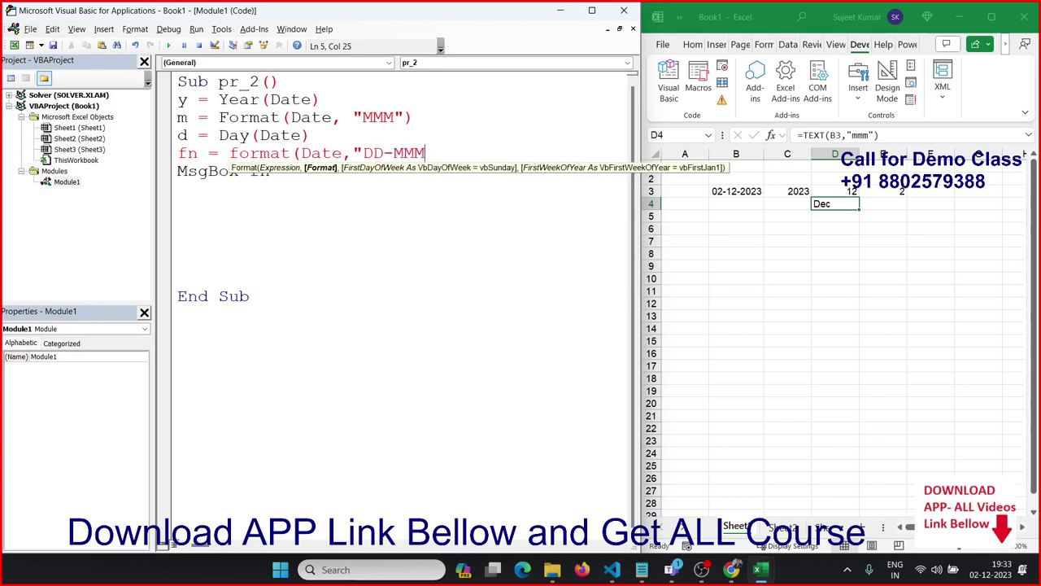
pyautogui.write('-YYY')
pyautogui.write('Y")')
pyautogui.press('Return')
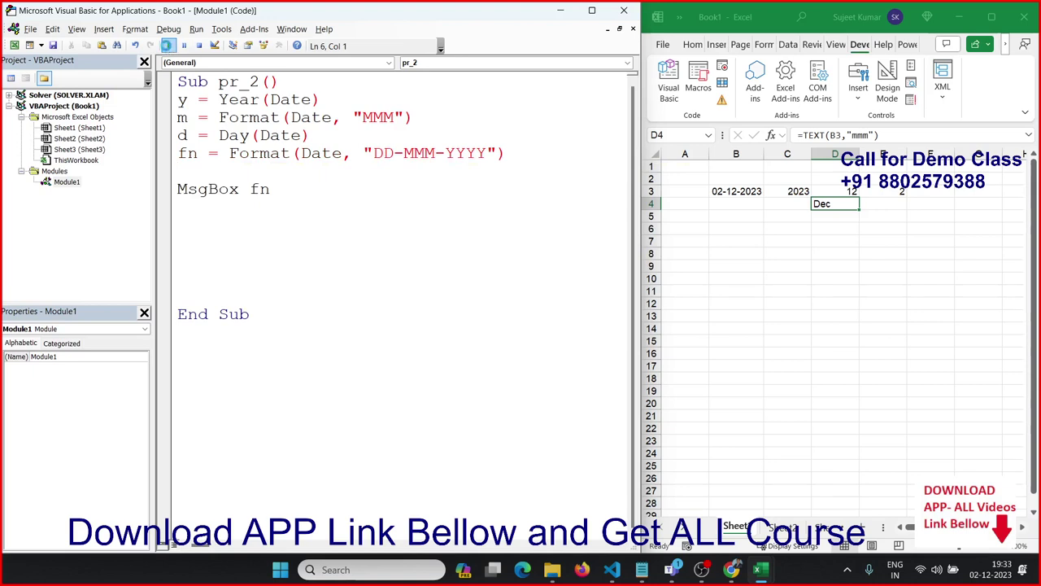
pyautogui.click(169, 45)
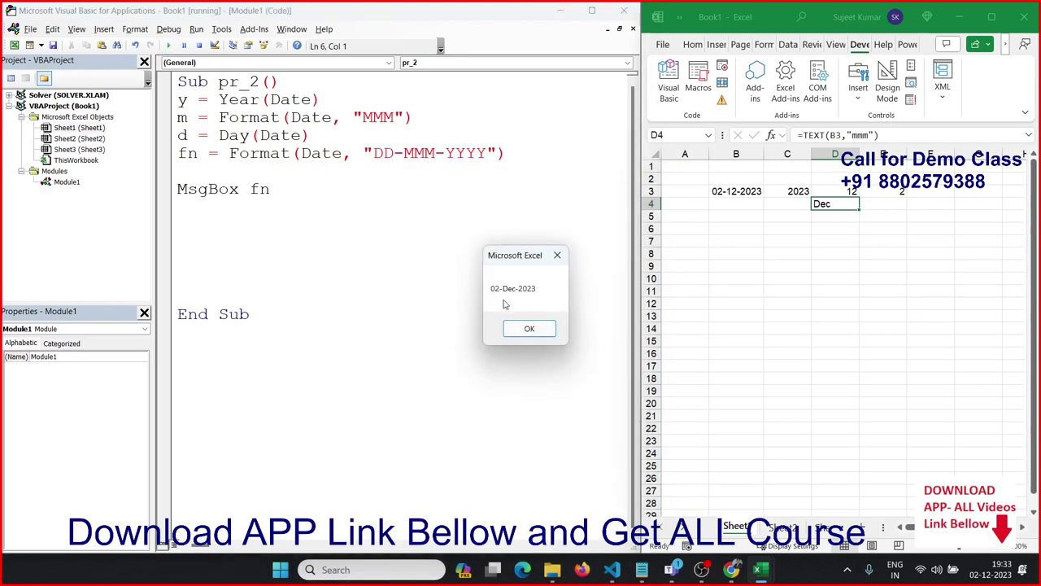
pyautogui.click(530, 328)
# Append & ".xlsx" to fn and rerun, confirming 02-Dec-2023.xlsx.
pyautogui.click(514, 159)
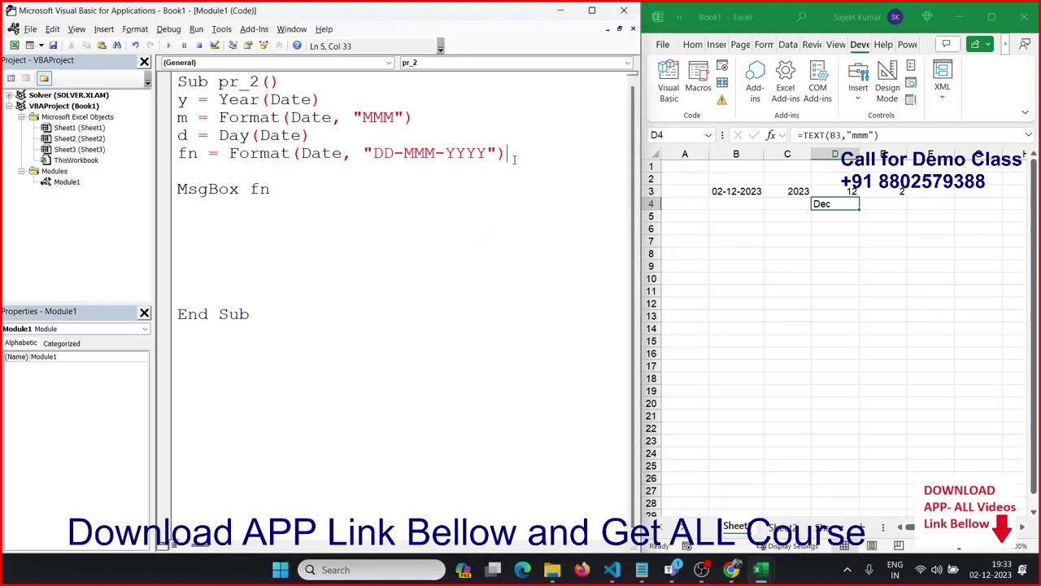
pyautogui.write('& ')
pyautogui.write('".')
pyautogui.write('xlsx')
pyautogui.write('"')
pyautogui.click(545, 210)
pyautogui.click(272, 189)
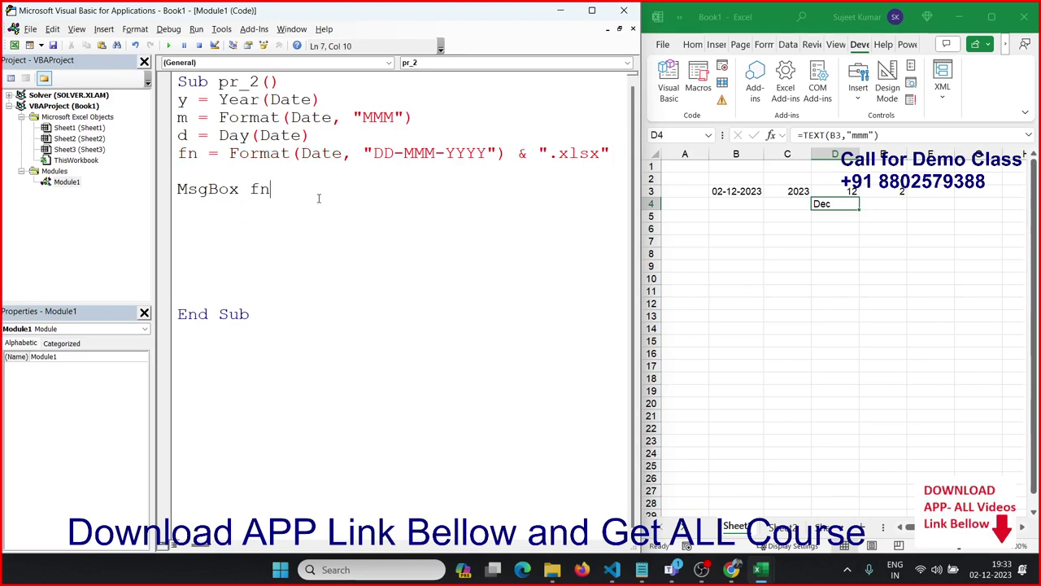
pyautogui.click(285, 172)
pyautogui.click(168, 45)
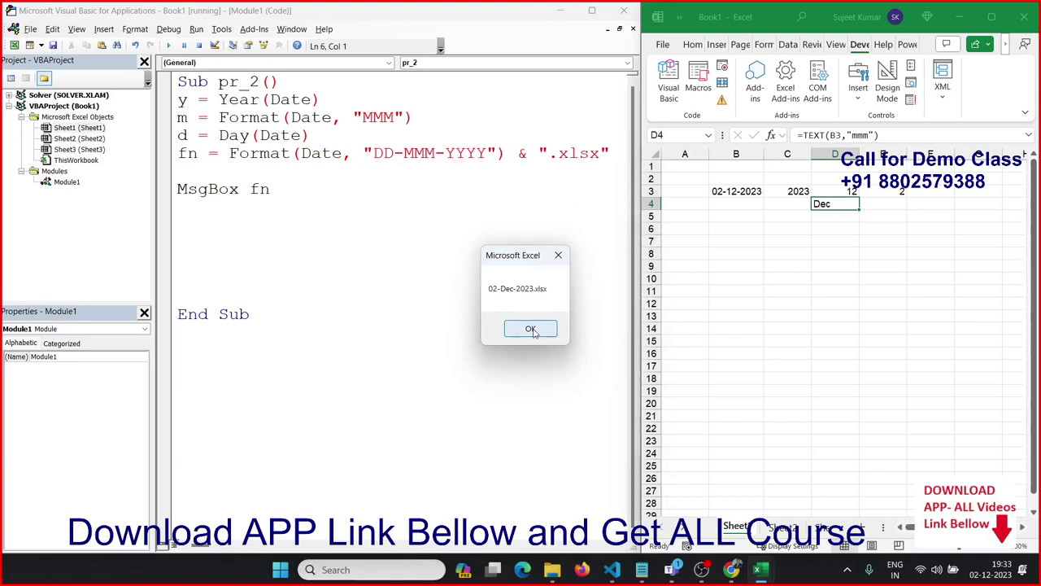
pyautogui.click(531, 328)
pyautogui.doubleClick(521, 153)
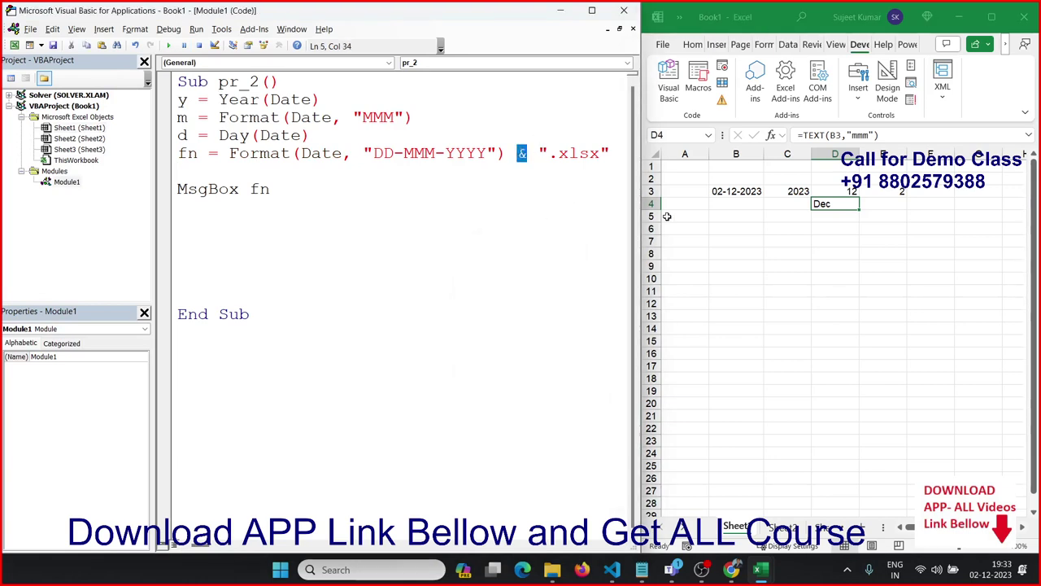
pyautogui.click(751, 229)
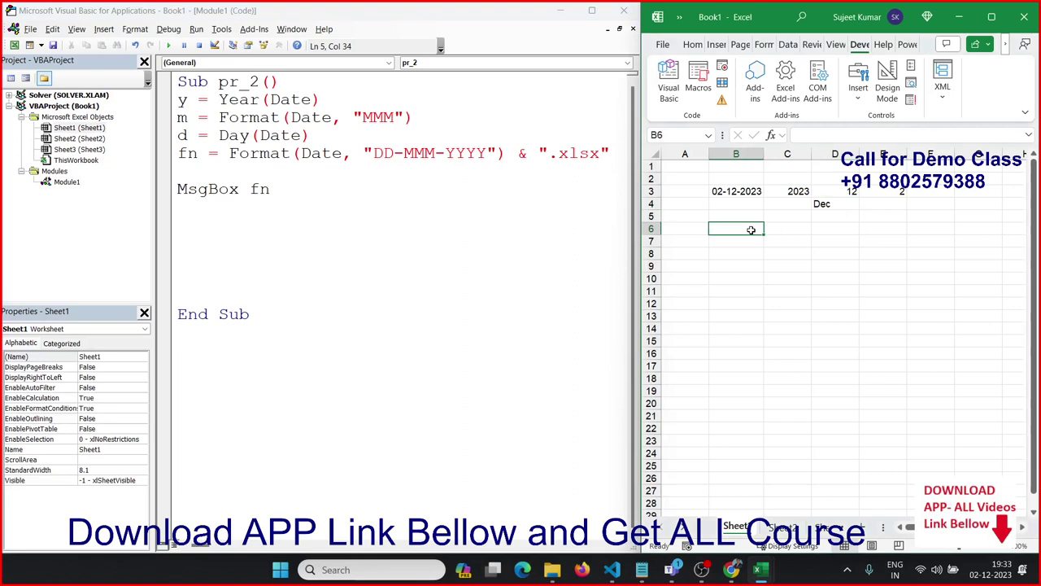
pyautogui.write('Suj')
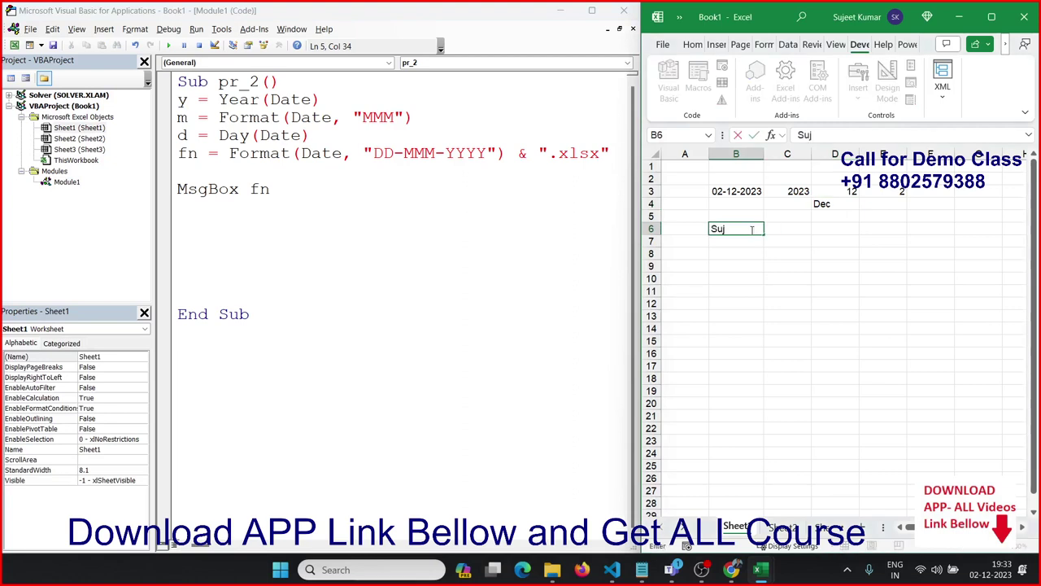
pyautogui.write('eet')
pyautogui.press('Tab')
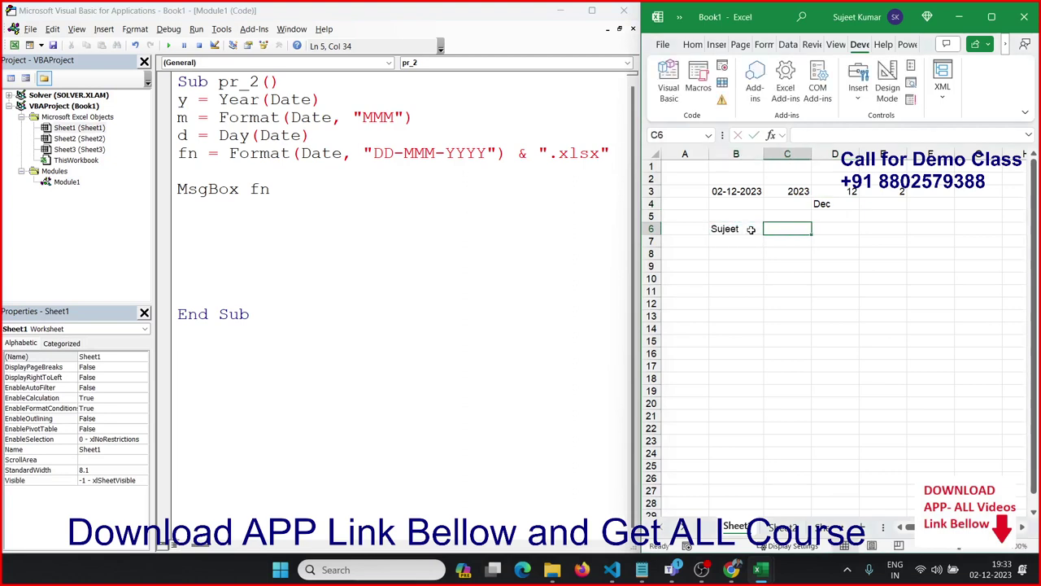
pyautogui.write('Kumar')
pyautogui.press('Tab')
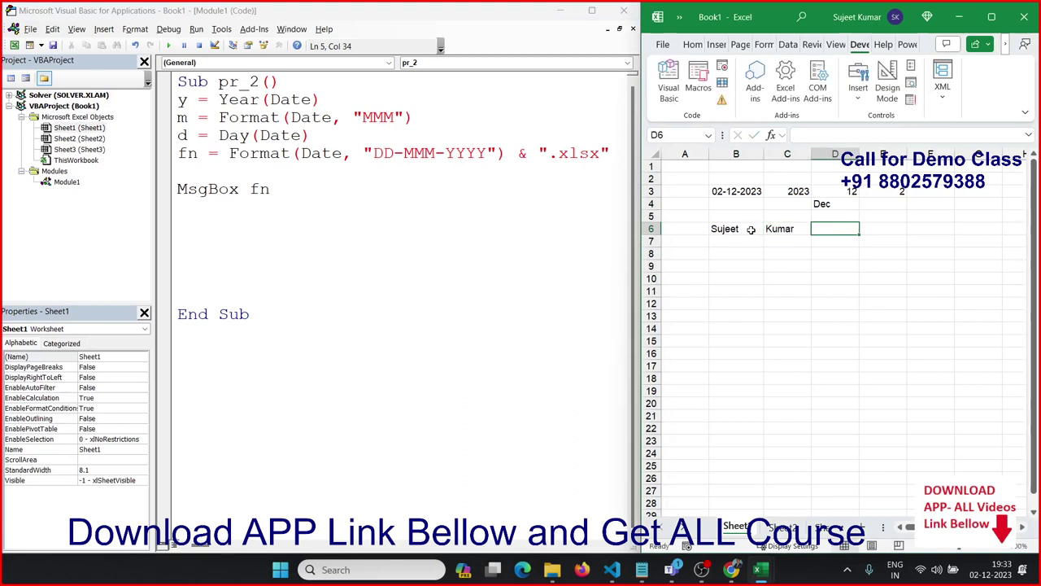
pyautogui.write('=')
pyautogui.click(752, 229)
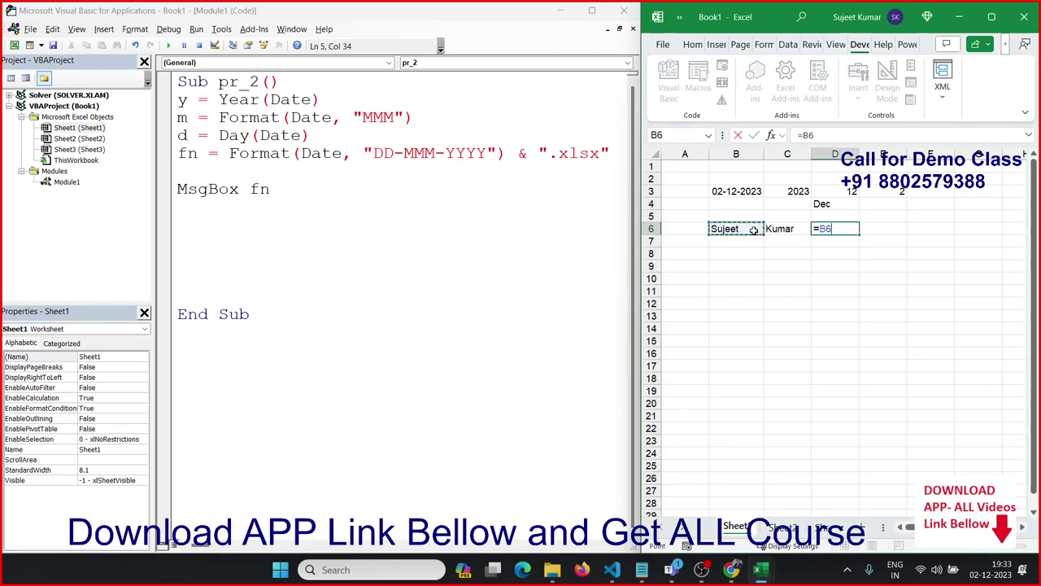
pyautogui.write('&')
pyautogui.click(775, 230)
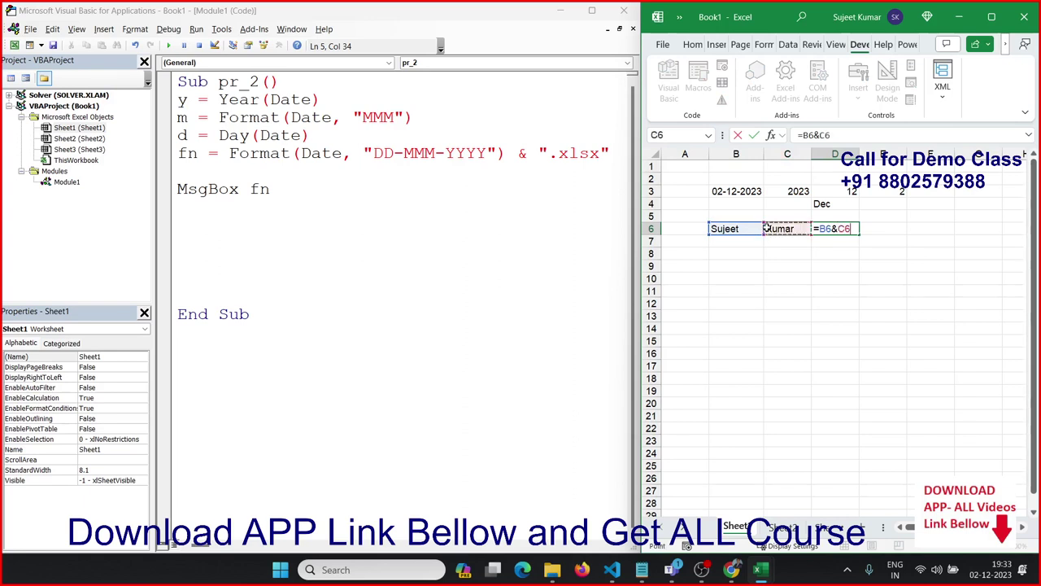
pyautogui.press('Return')
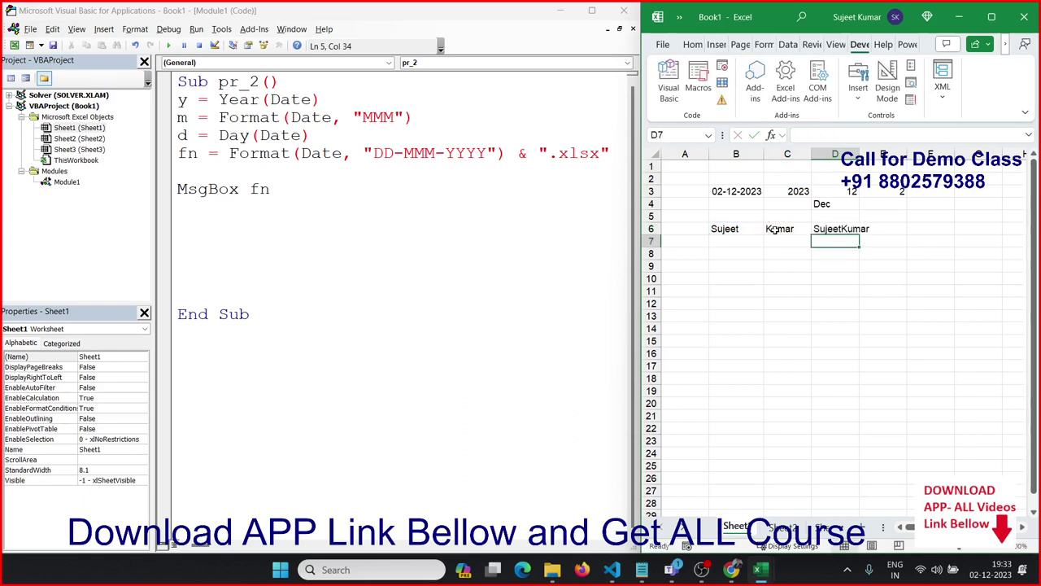
pyautogui.moveTo(724, 216); pyautogui.dragTo(833, 248)
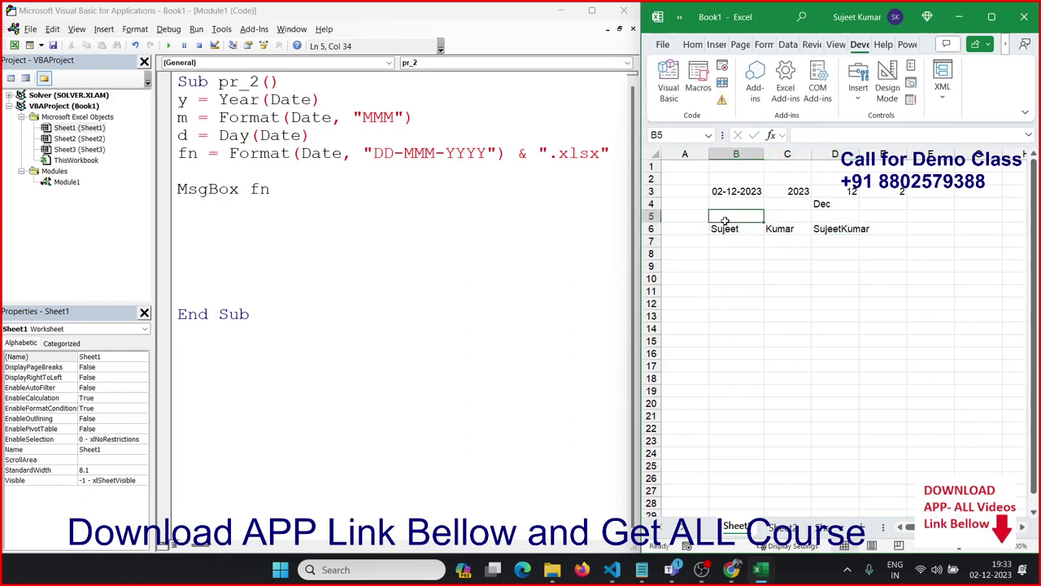
pyautogui.press('Delete')
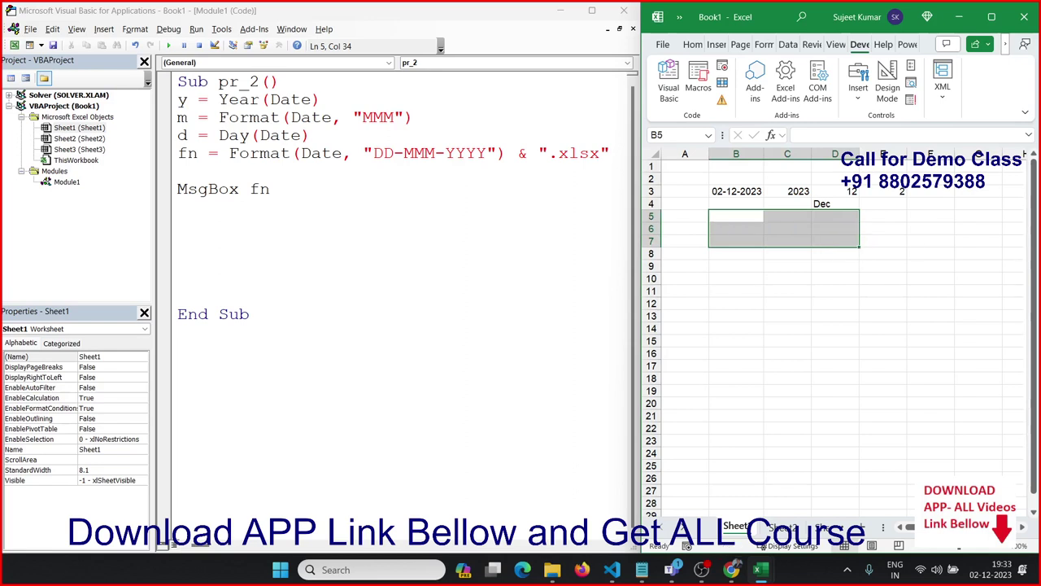
pyautogui.hotkey('alt', 'F11')
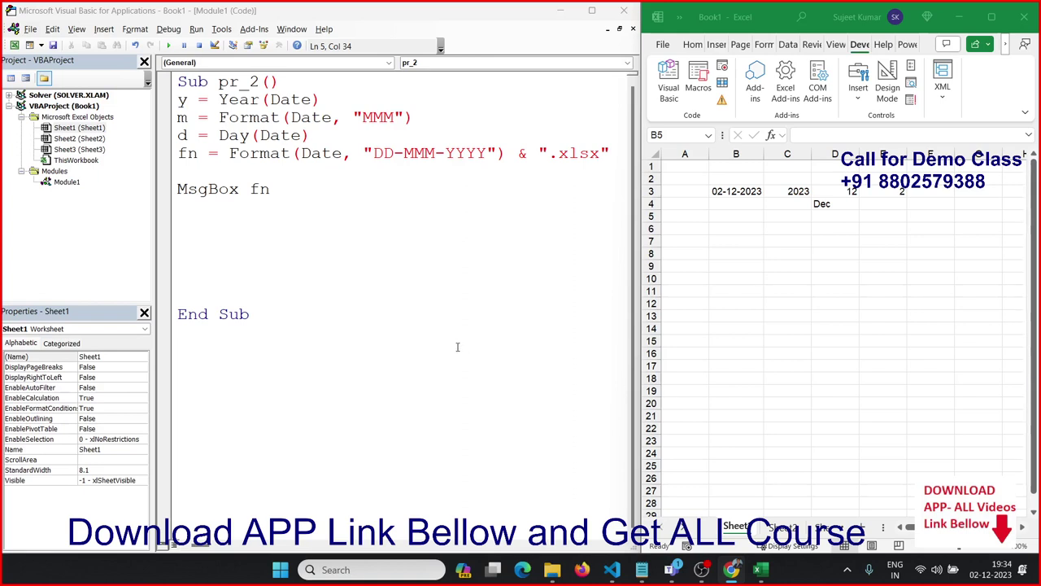
# Replace MsgBox fn with MkDir "E:\2023".
pyautogui.moveTo(283, 192); pyautogui.dragTo(173, 189)
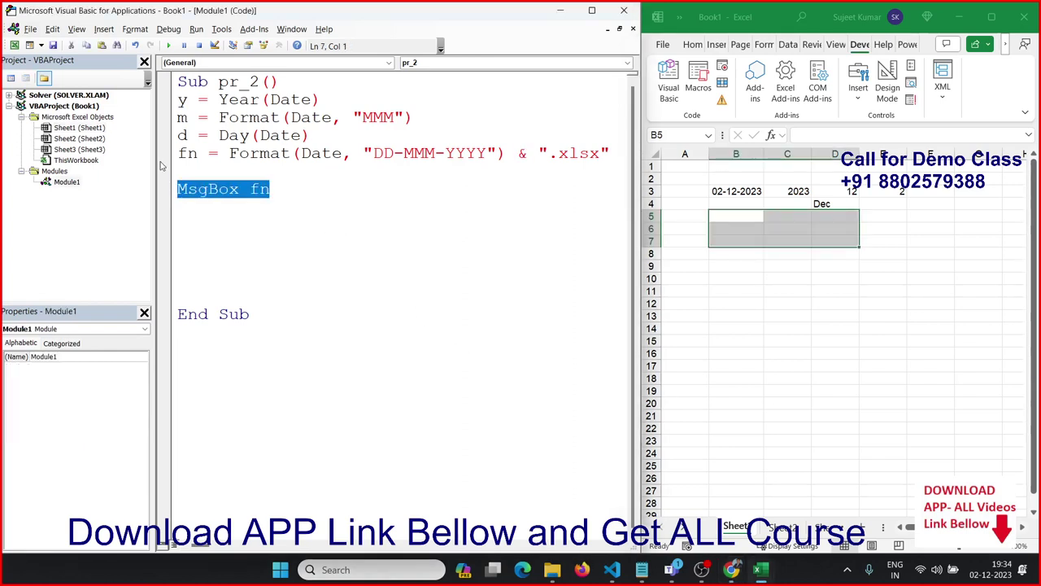
pyautogui.press('Delete')
pyautogui.write('mkd')
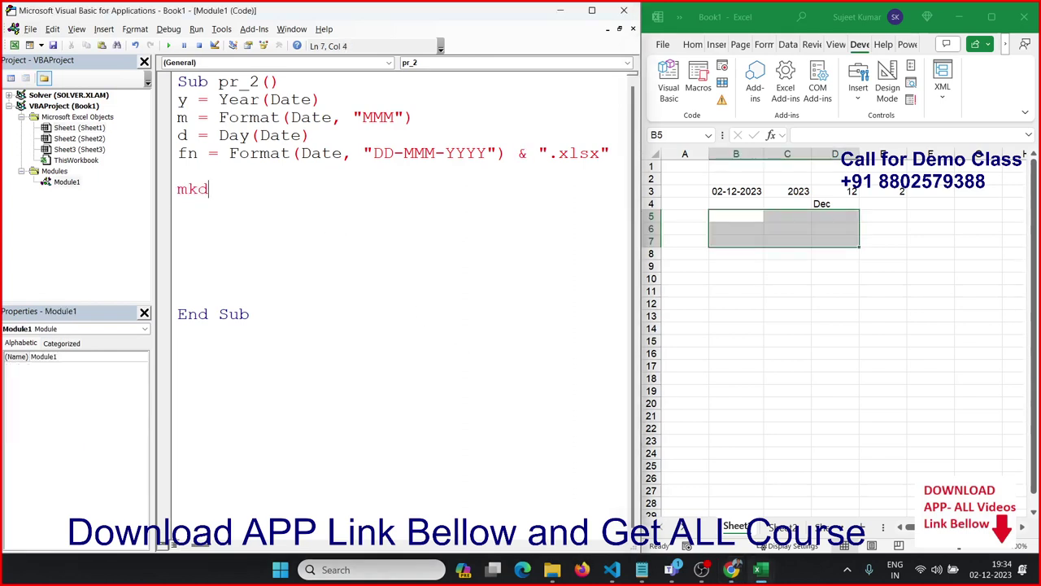
pyautogui.write('ir')
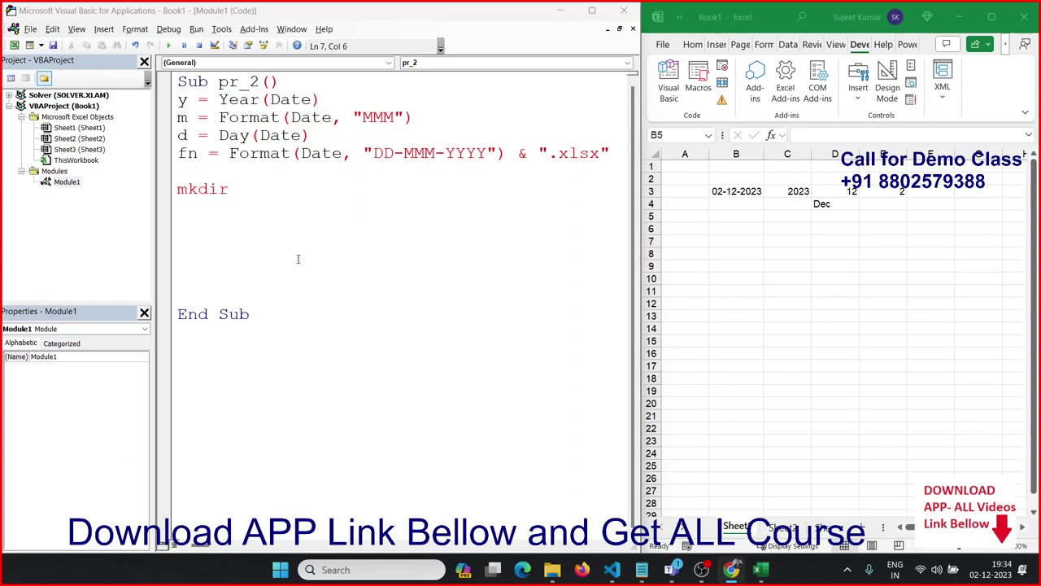
pyautogui.write('"')
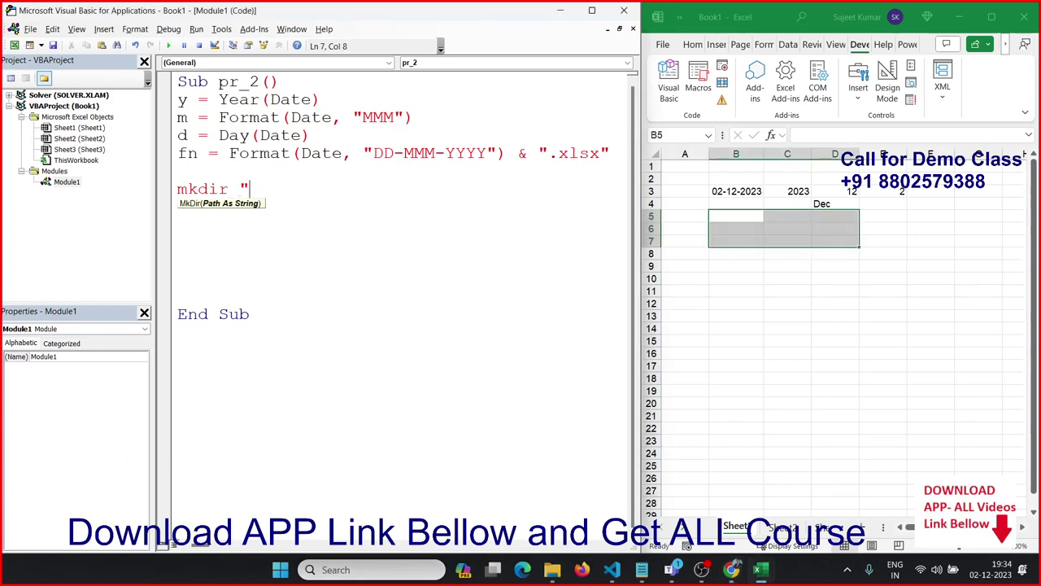
pyautogui.write('E')
pyautogui.write(':\\')
pyautogui.write('2023"')
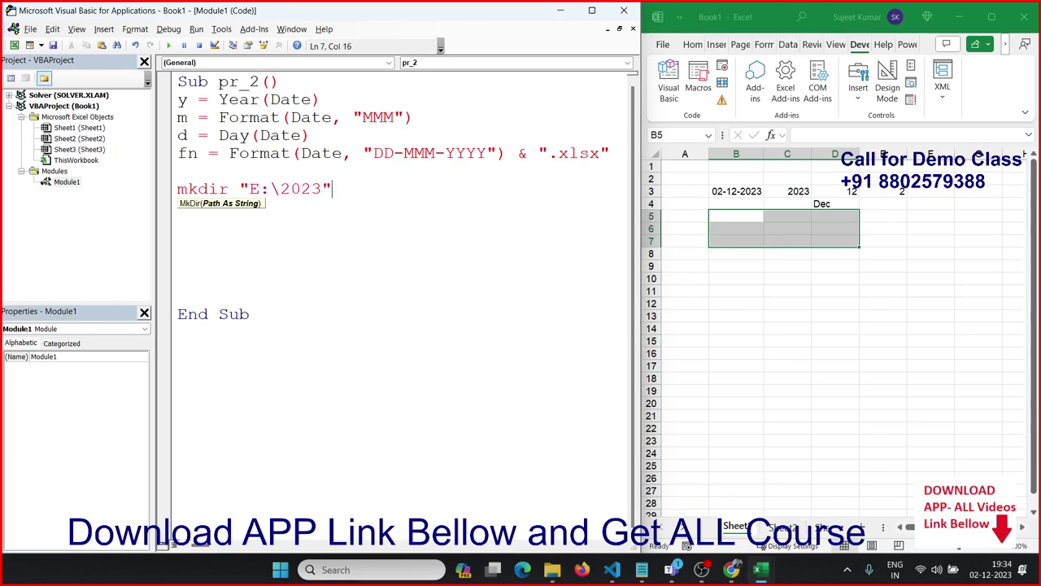
pyautogui.press('Return')
# Duplicate the MkDir line and make the copy create "E:\2023\DEC".
pyautogui.hotkey('shift', 'Up')
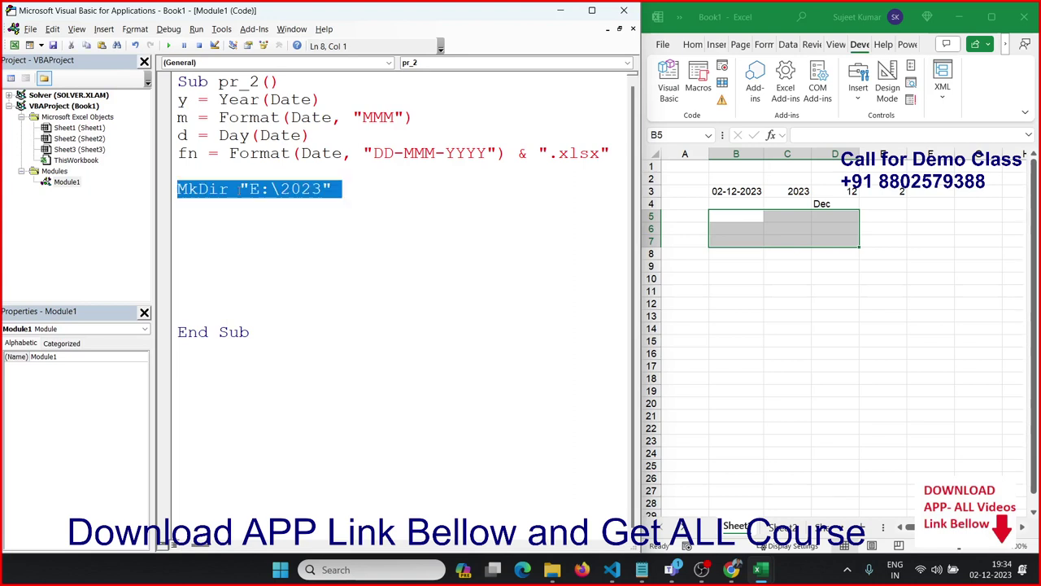
pyautogui.hotkey('ctrl', 'c')
pyautogui.hotkey('ctrl', 'End')
pyautogui.hotkey('ctrl', 'v')
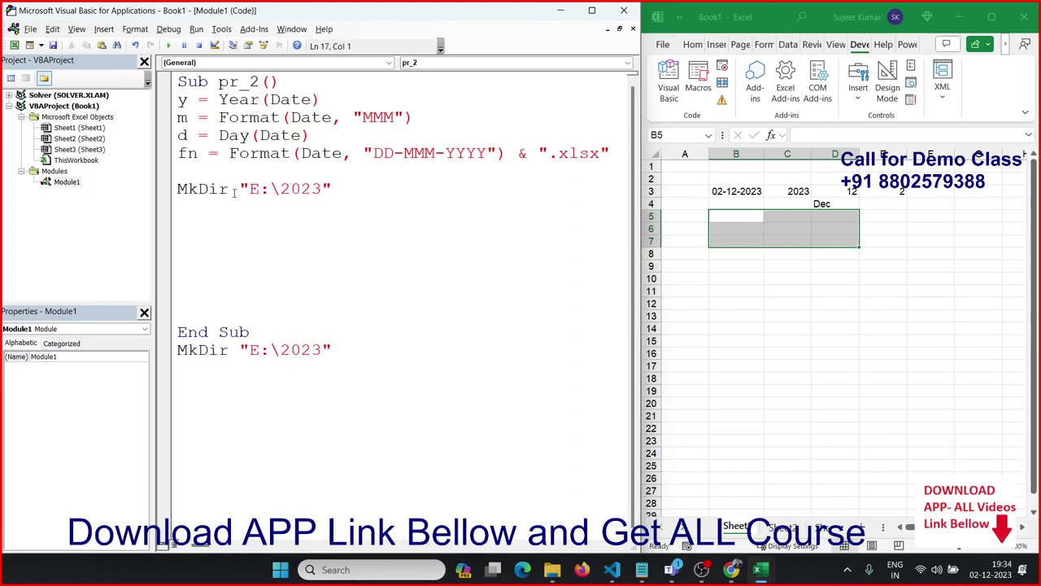
pyautogui.hotkey('ctrl', 'z')
pyautogui.click(183, 224)
pyautogui.hotkey('ctrl', 'v')
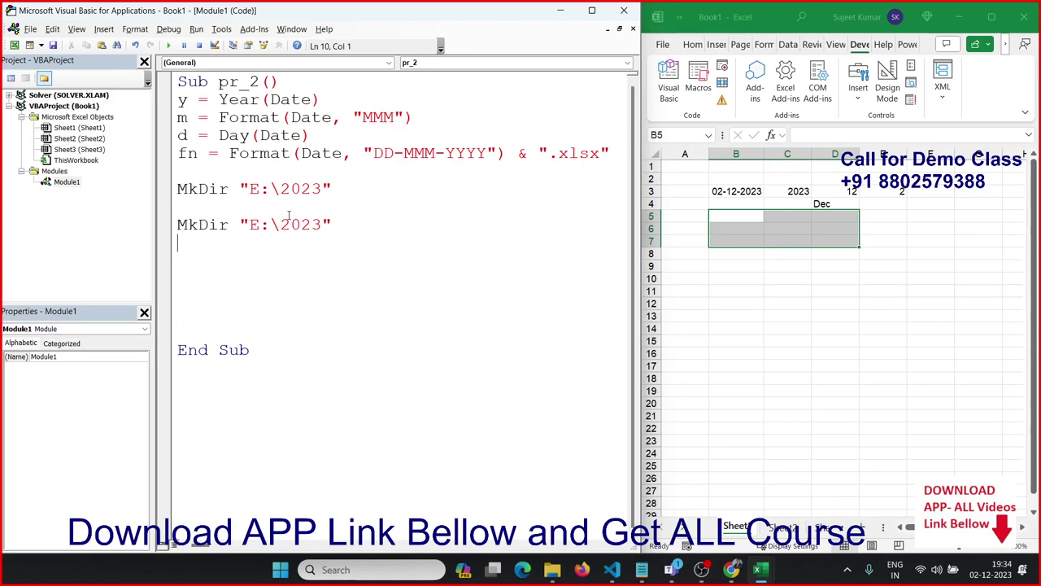
pyautogui.click(317, 225)
pyautogui.write('\\')
pyautogui.write('DEC')
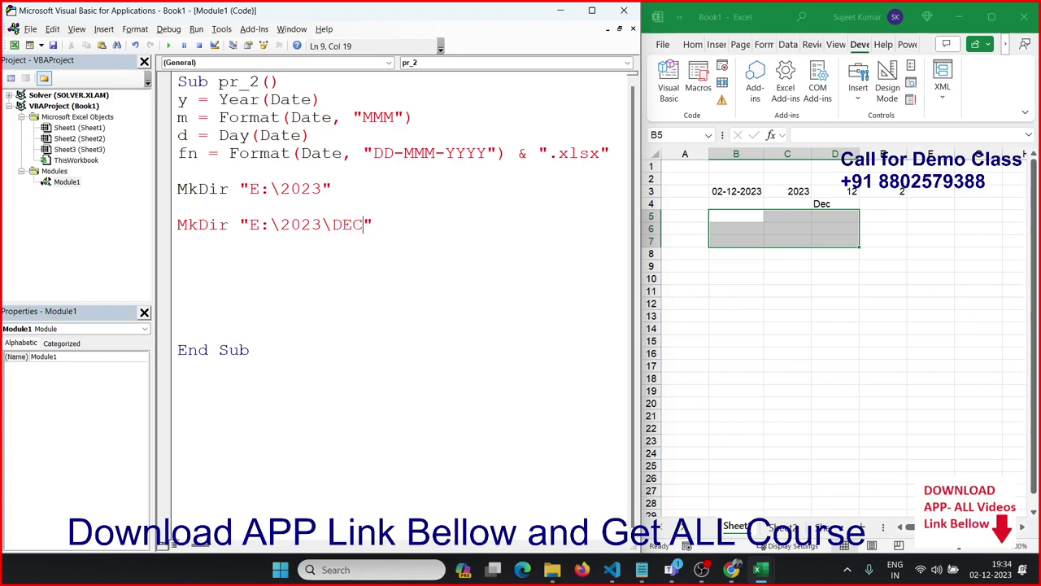
pyautogui.click(178, 207)
pyautogui.press('Delete')
# Add a third MkDir line for "E:\2023\DEC\2".
pyautogui.hotkey('shift', 'Down')
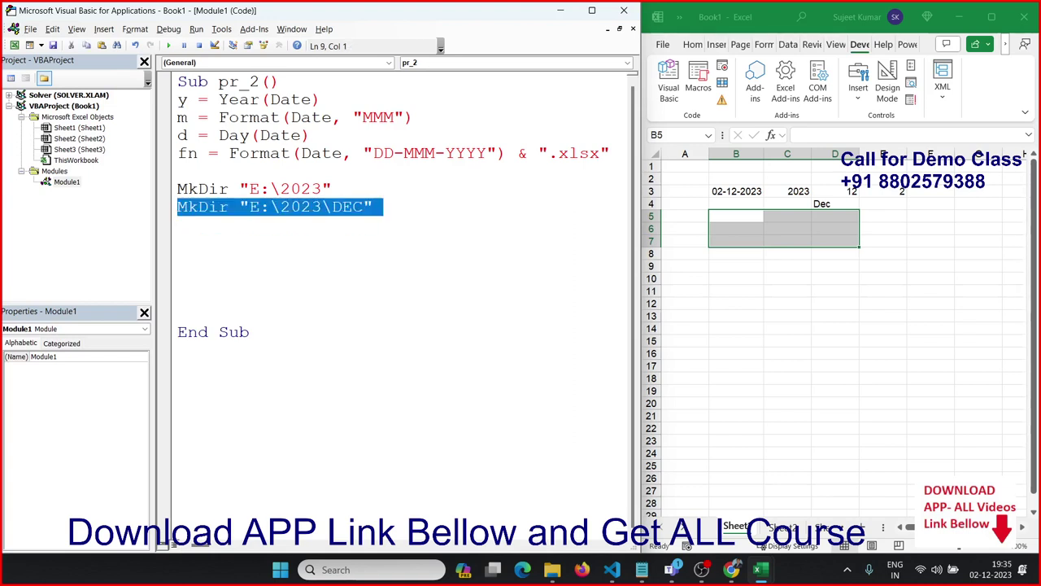
pyautogui.hotkey('ctrl', 'c')
pyautogui.hotkey('ctrl', 'v')
pyautogui.hotkey('ctrl', 'v')
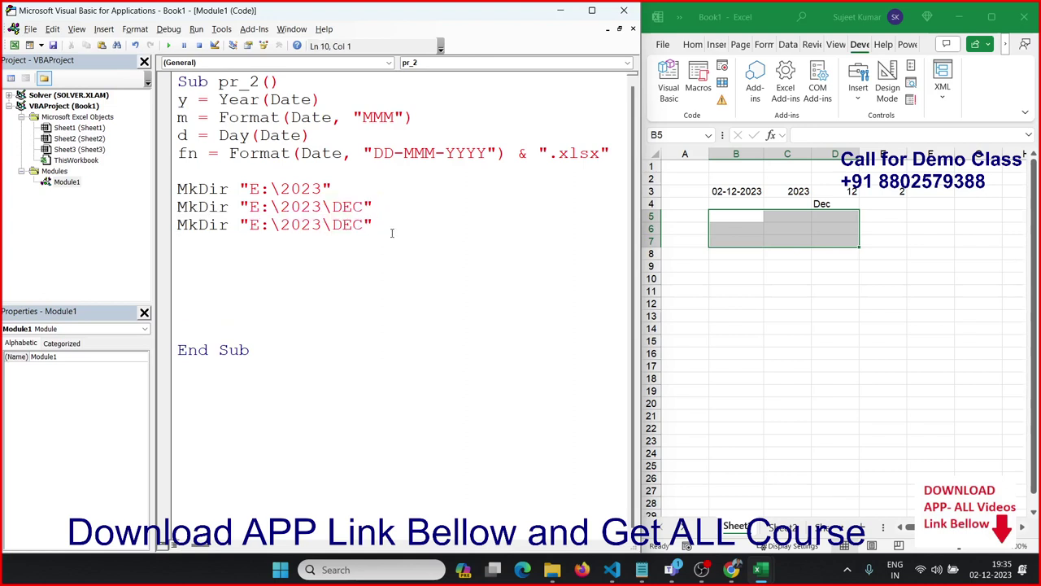
pyautogui.click(363, 225)
pyautogui.write('\\')
pyautogui.write('02')
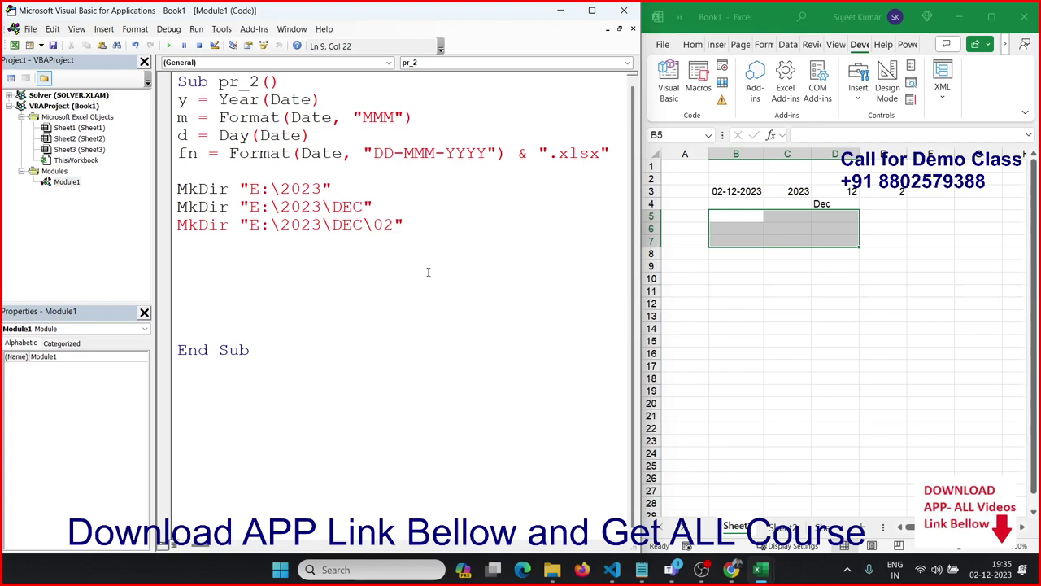
pyautogui.click(385, 224)
pyautogui.press('BackSpace')
pyautogui.click(458, 264)
pyautogui.click(379, 225)
pyautogui.moveTo(411, 226); pyautogui.dragTo(234, 174)
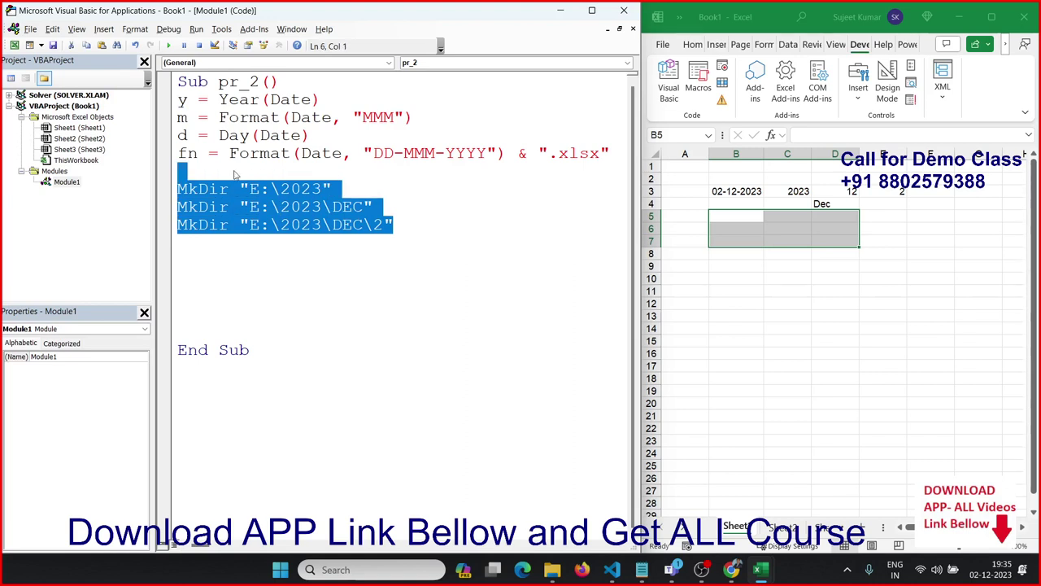
# Change the first MkDir path to "E:\" & y.
pyautogui.click(312, 256)
pyautogui.click(397, 226)
pyautogui.moveTo(397, 226); pyautogui.dragTo(178, 188)
pyautogui.moveTo(206, 172); pyautogui.dragTo(162, 105)
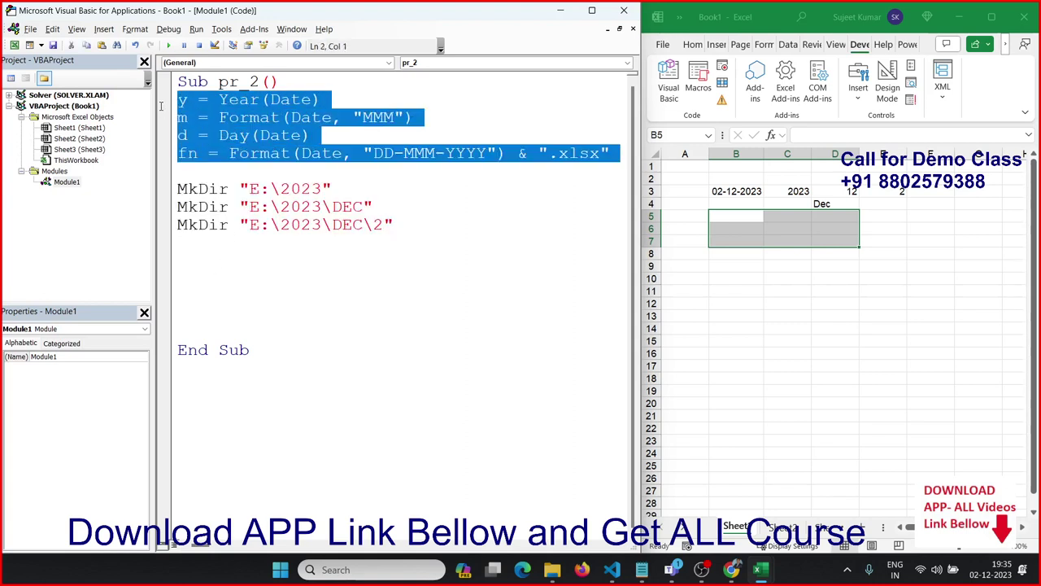
pyautogui.click(277, 190)
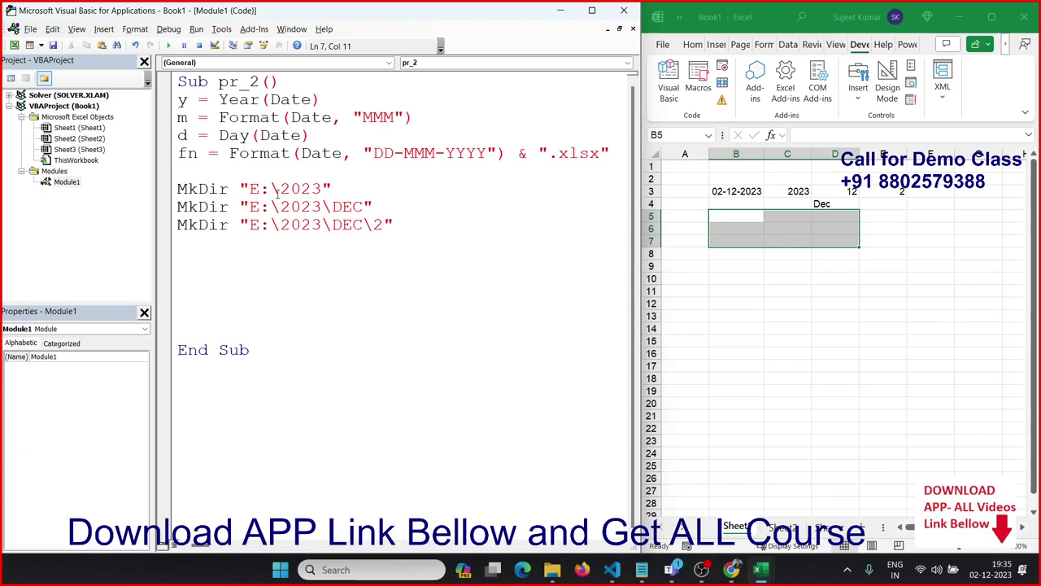
pyautogui.write('" ')
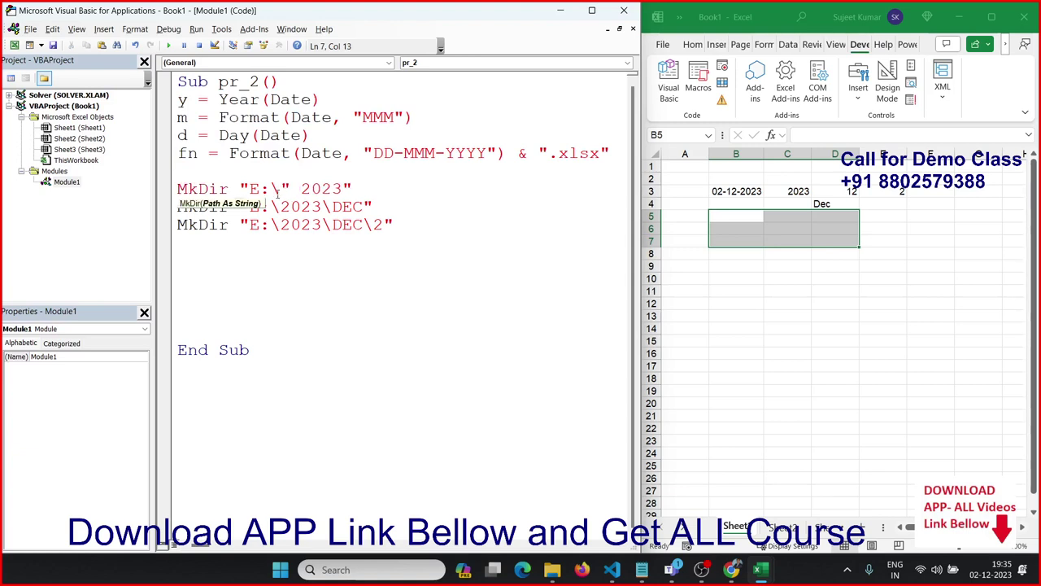
pyautogui.write('& ')
pyautogui.write('y')
pyautogui.press('Delete')
pyautogui.press('Delete')
pyautogui.press('Delete')
pyautogui.press('Delete')
pyautogui.click(365, 251)
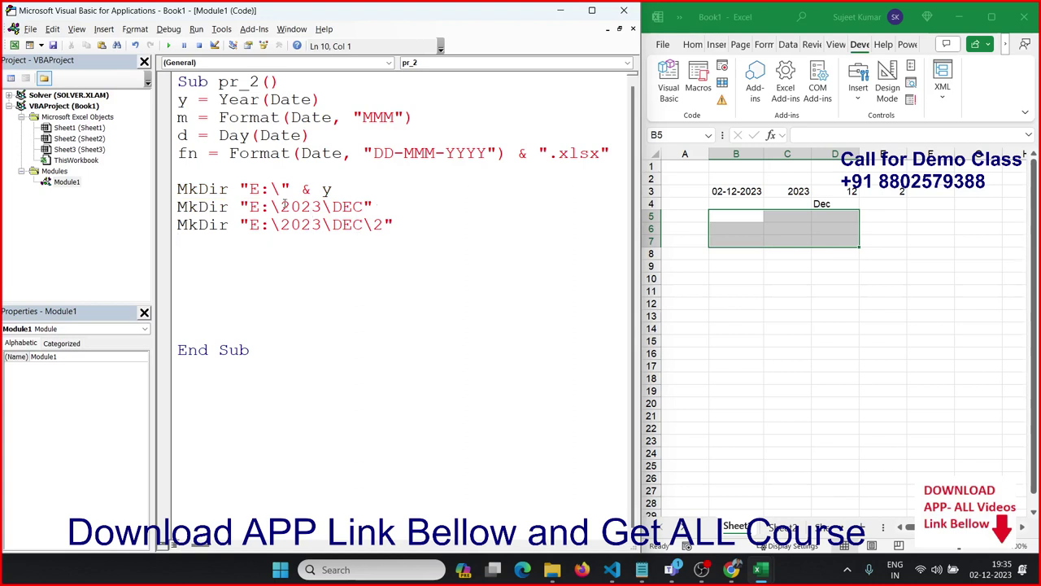
# Change the second MkDir path to "E:\" & y & "\" & m.
pyautogui.moveTo(281, 207); pyautogui.dragTo(374, 207)
pyautogui.press('Delete')
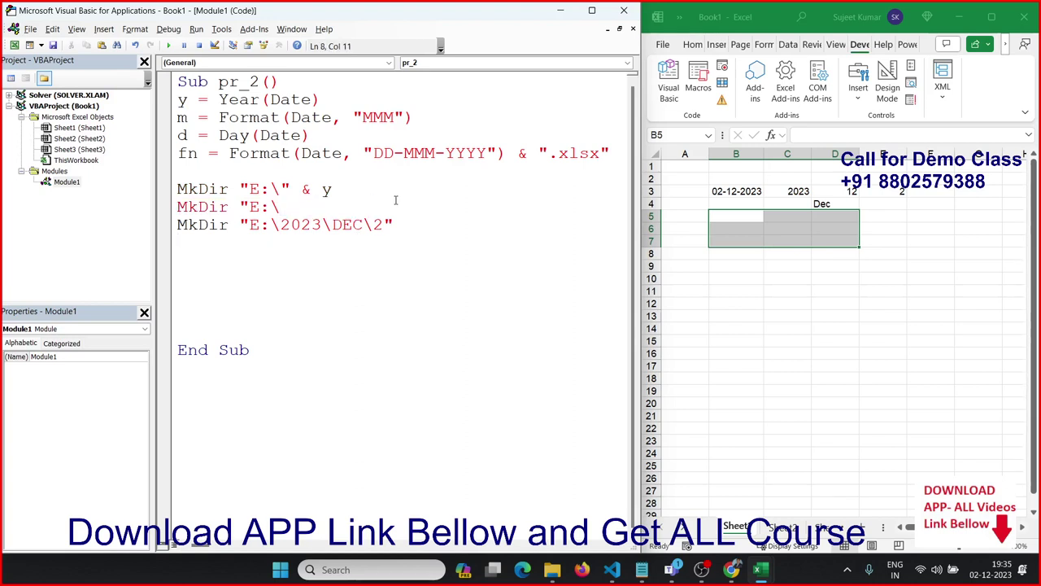
pyautogui.write('" & ')
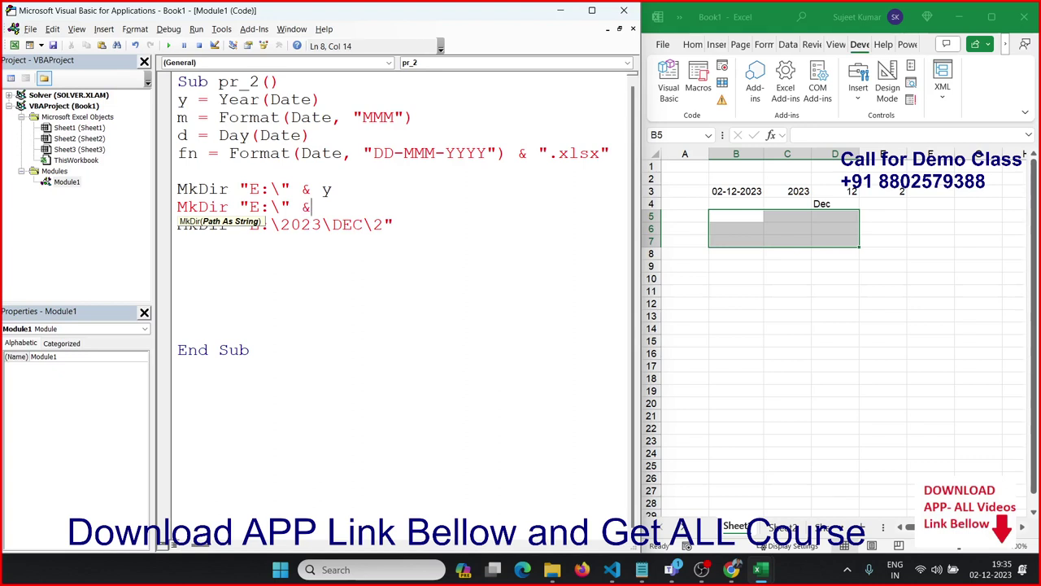
pyautogui.write('y ')
pyautogui.write('& "\\" ')
pyautogui.write('& ')
pyautogui.write('d')
pyautogui.press('BackSpace')
pyautogui.write('m')
# Rewrite the third path as "E:\" & y & "\" & m & "\" & d.
pyautogui.press('Down')
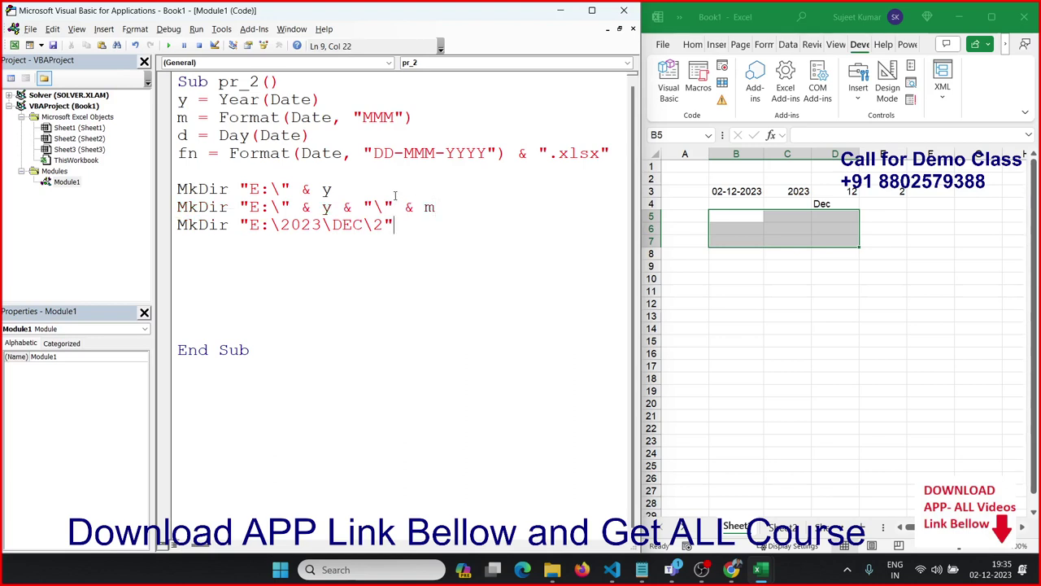
pyautogui.moveTo(398, 224)
pyautogui.mouseDown()
pyautogui.moveTo(344, 244)
pyautogui.moveTo(281, 224)
pyautogui.mouseUp()
pyautogui.press('BackSpace')
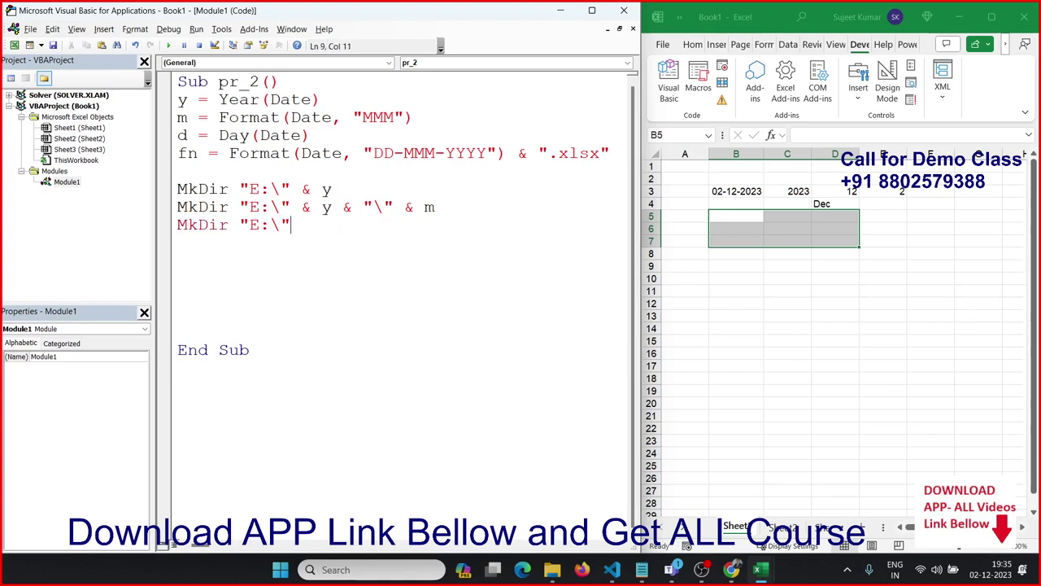
pyautogui.write('" ')
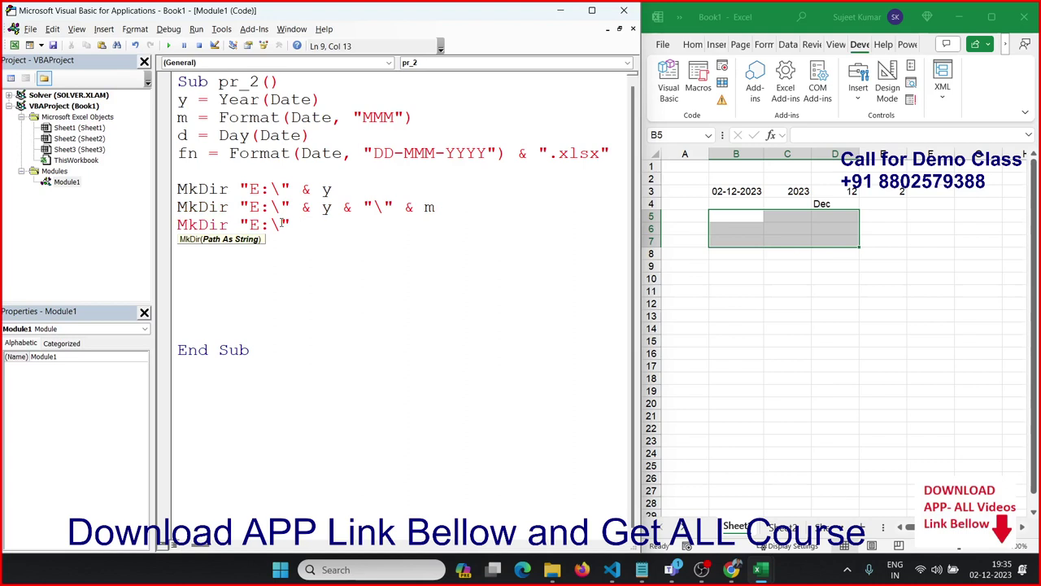
pyautogui.write('& y ')
pyautogui.write('& "')
pyautogui.write('\\')
pyautogui.write('" & ')
pyautogui.write('m')
pyautogui.write(' & "\\" ')
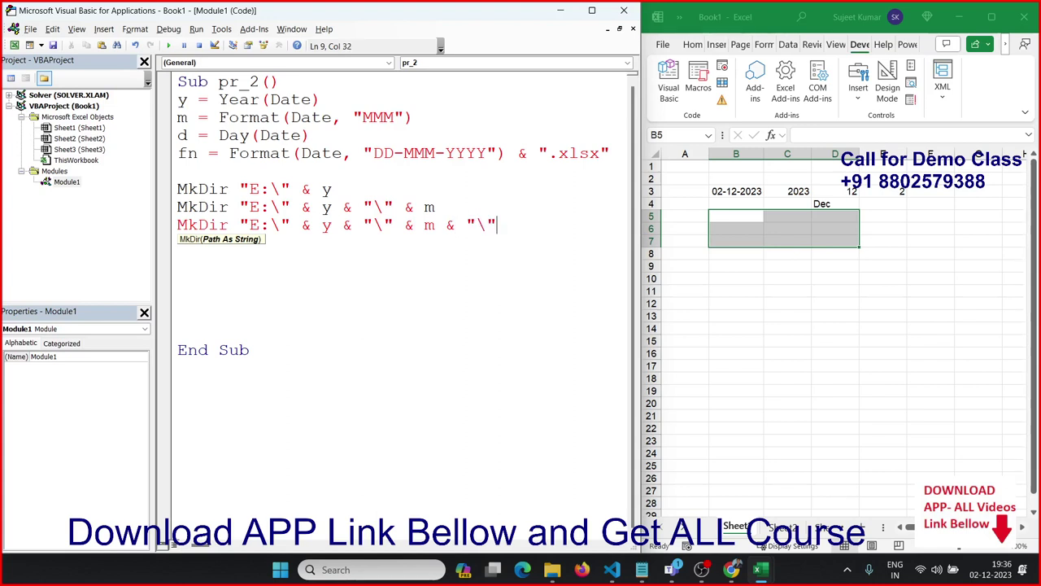
pyautogui.write('& ')
pyautogui.write('d')
# Finish the third MkDir path ending & "\" & d, and begin a Workbooks.Add line on line 11.
pyautogui.click(337, 280)
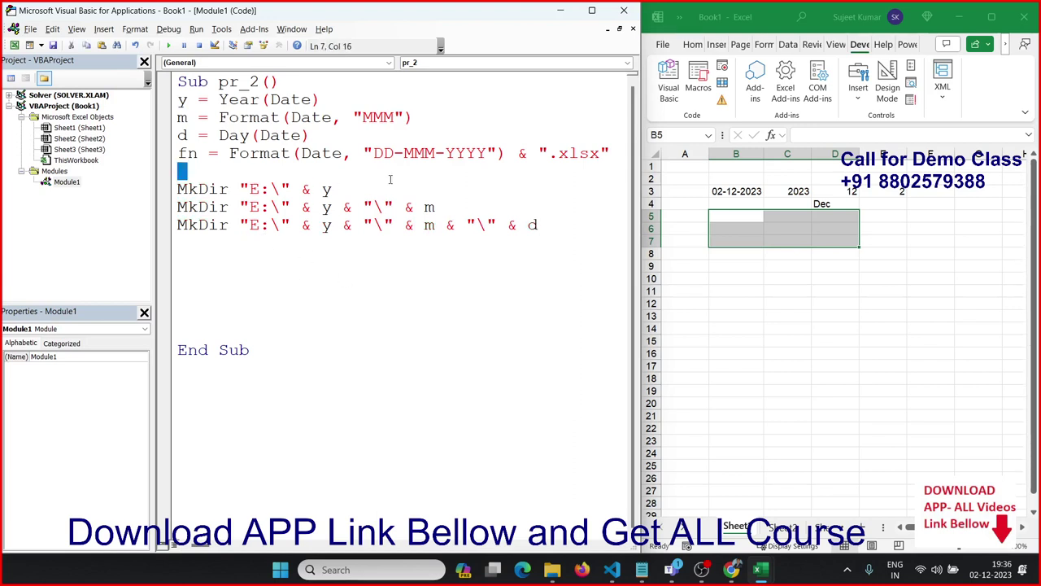
pyautogui.moveTo(388, 174); pyautogui.dragTo(413, 183)
pyautogui.click(555, 213)
pyautogui.click(555, 223)
pyautogui.click(424, 264)
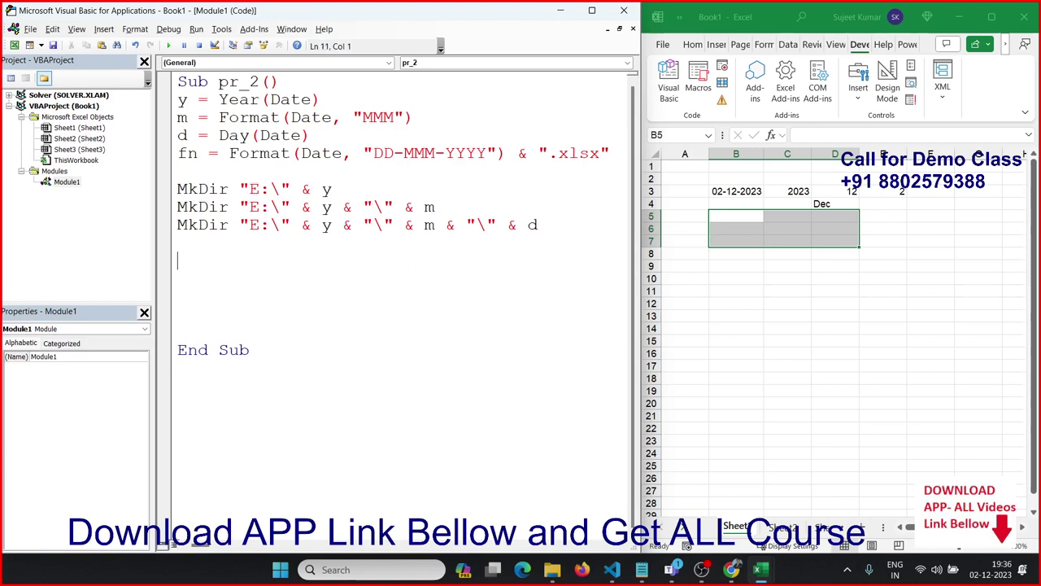
pyautogui.doubleClick(181, 155)
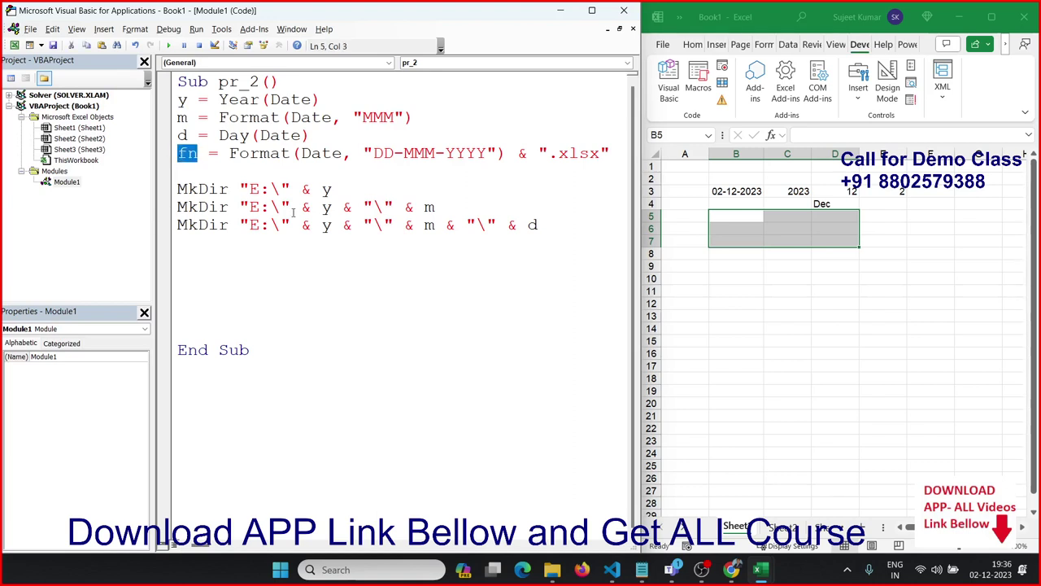
pyautogui.moveTo(240, 224); pyautogui.dragTo(651, 229)
pyautogui.hotkey('ctrl', 'c')
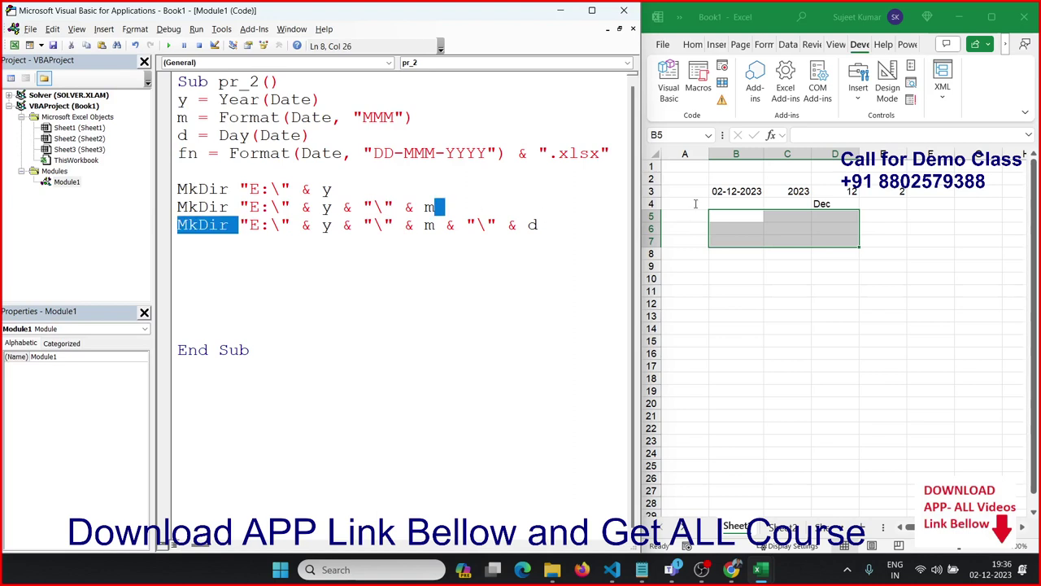
pyautogui.click(234, 257)
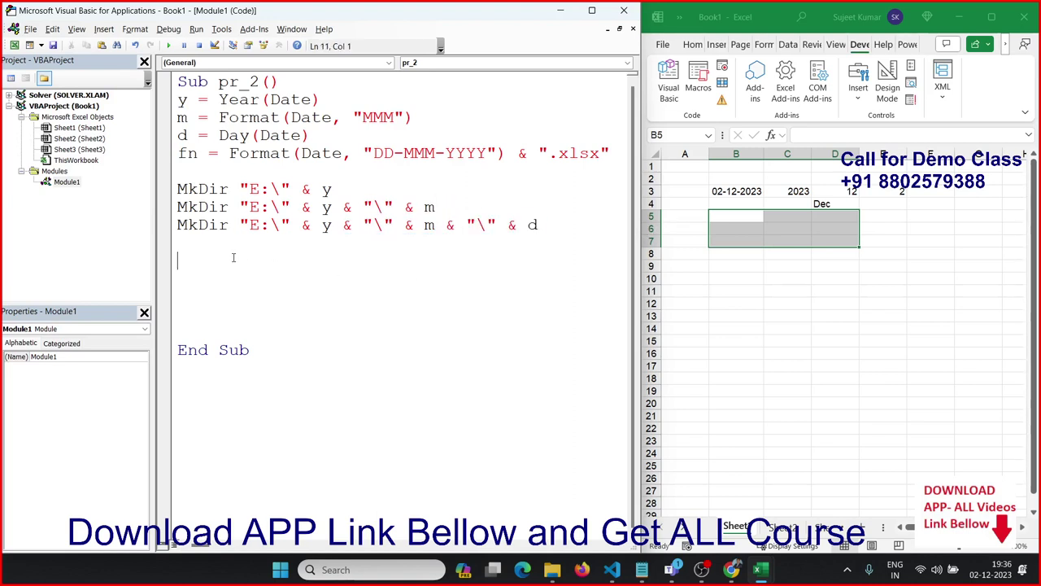
pyautogui.write('work')
pyautogui.write('books')
pyautogui.write('.')
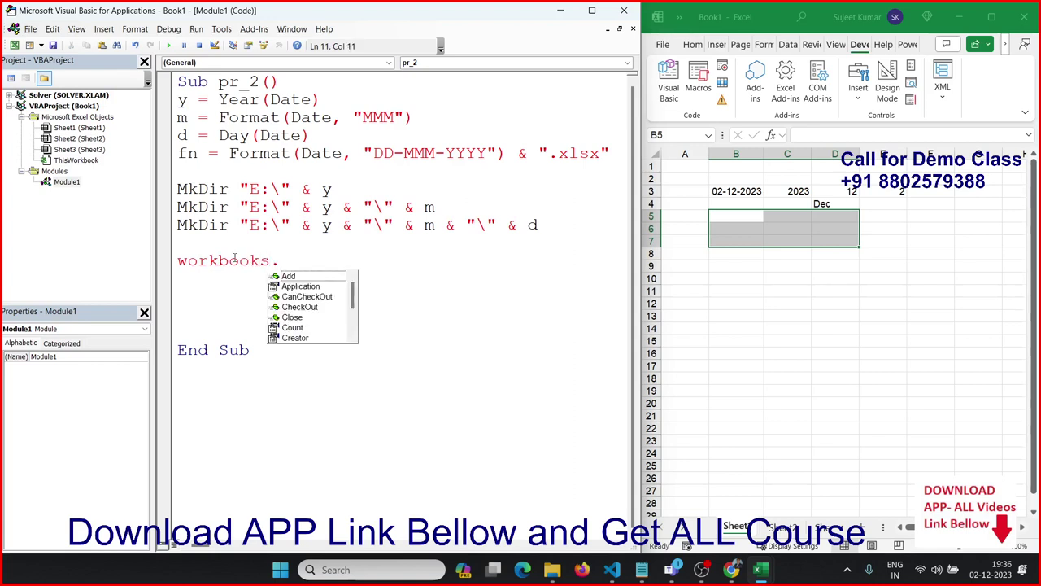
pyautogui.write('Add.sa')
# Complete Workbooks.Add.SaveAs with the dated E: folder path & "\" & fn, then maximize the editor.
pyautogui.press('Tab')
pyautogui.write('.')
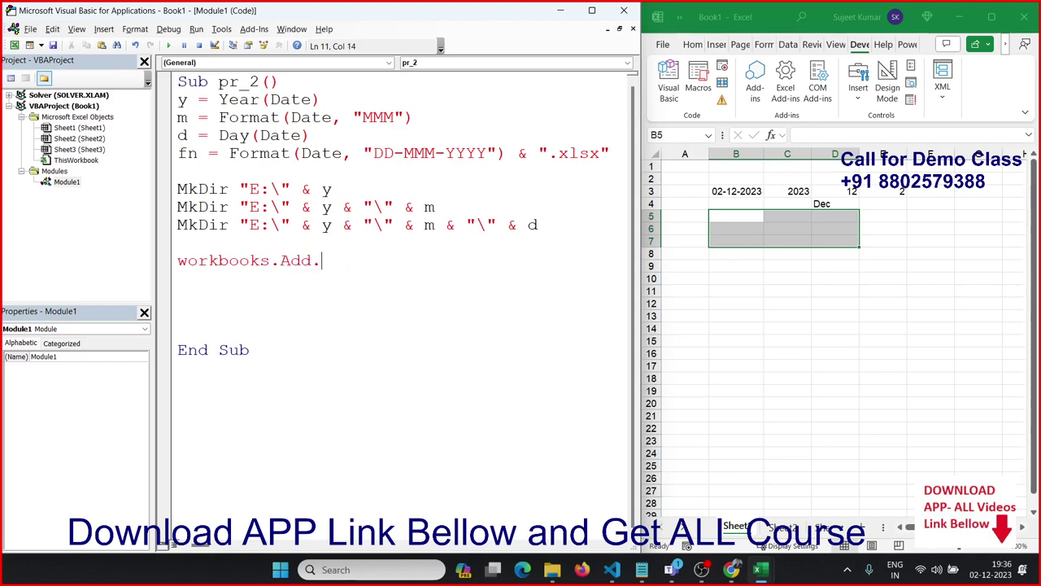
pyautogui.write('sa')
pyautogui.hotkey('ctrl', 'v')
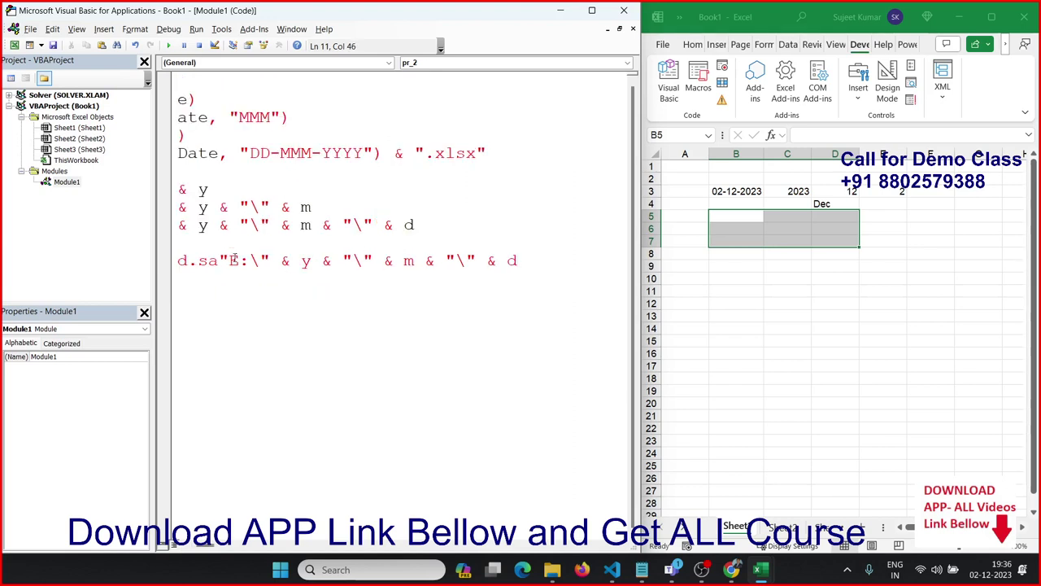
pyautogui.hotkey('ctrl', 'z')
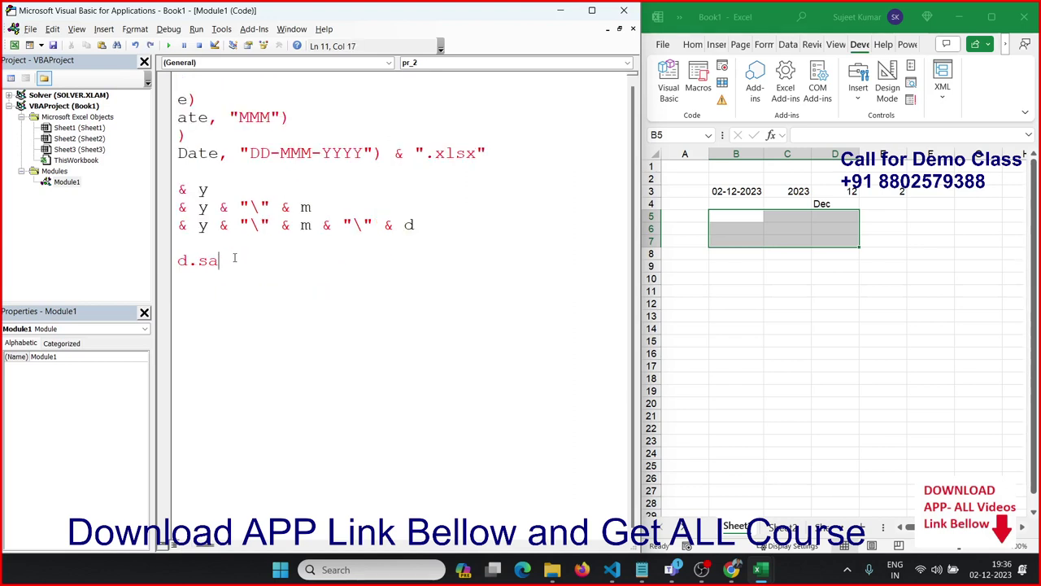
pyautogui.press('BackSpace')
pyautogui.press('BackSpace')
pyautogui.press('BackSpace')
pyautogui.write('.')
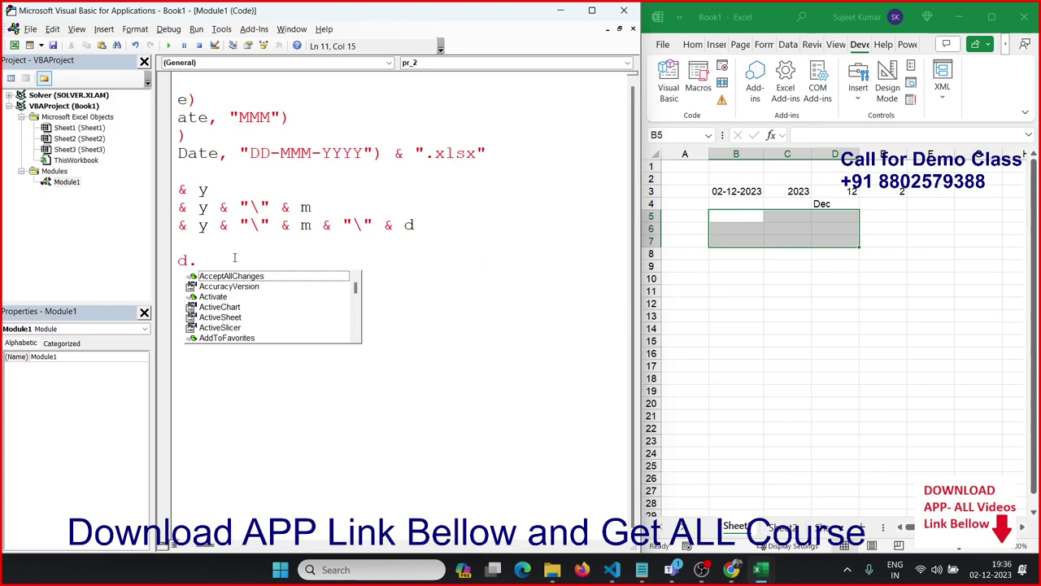
pyautogui.write('sa')
pyautogui.press('Down')
pyautogui.press('Tab')
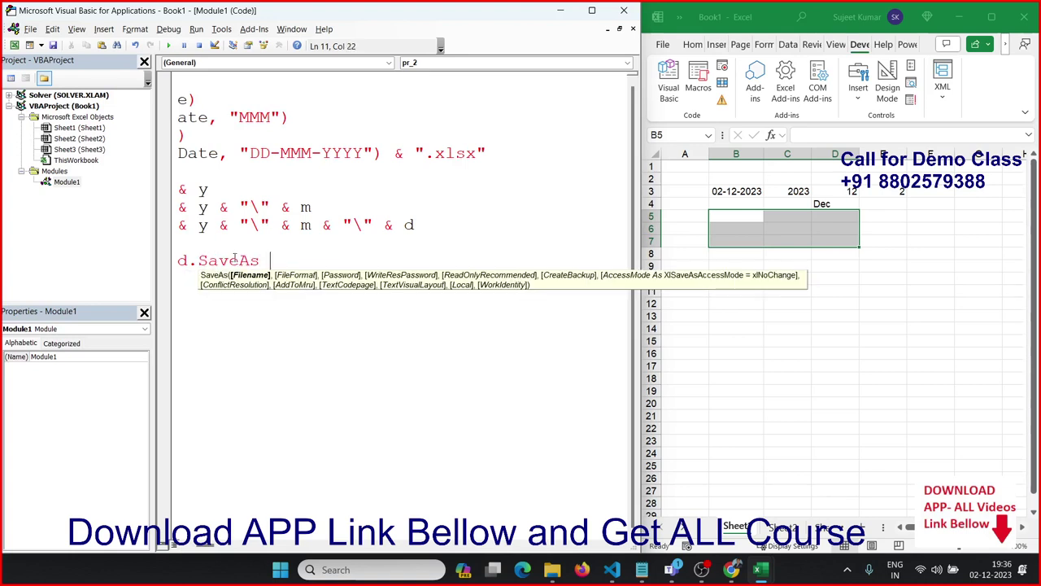
pyautogui.hotkey('ctrl', 'v')
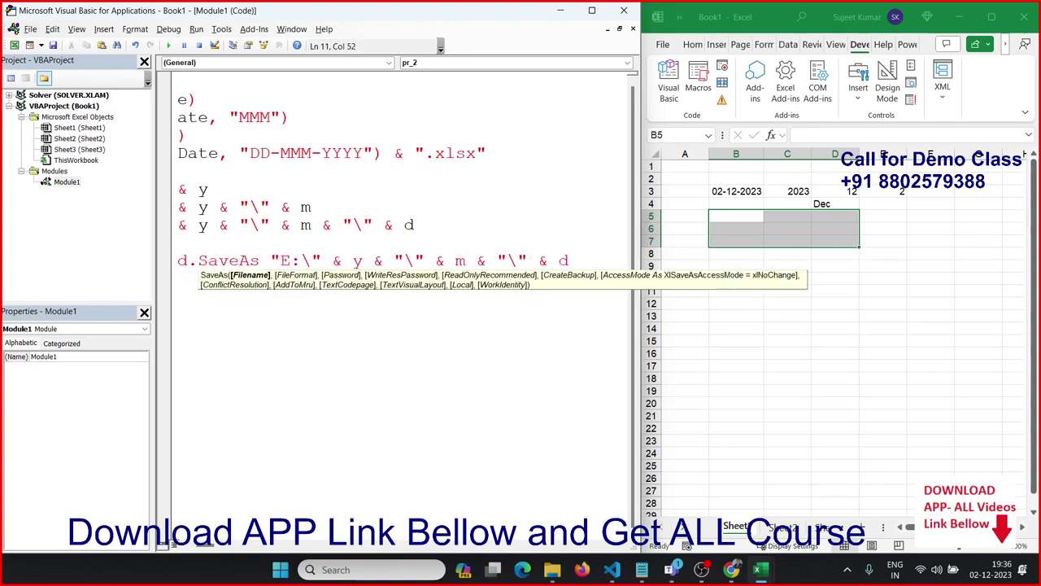
pyautogui.write('& "')
pyautogui.write('\\" ')
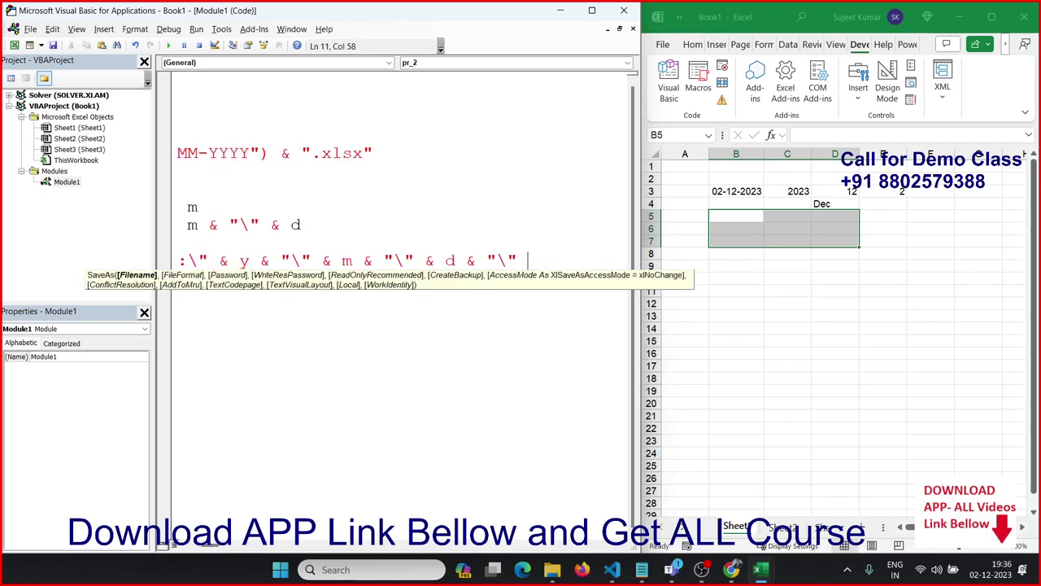
pyautogui.write('& fn')
pyautogui.click(554, 463)
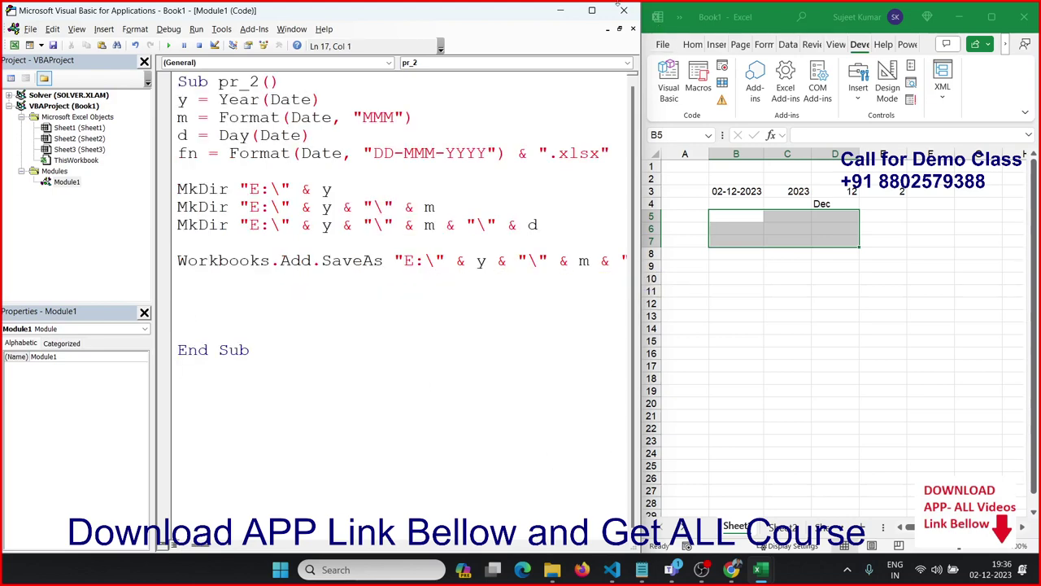
pyautogui.click(591, 12)
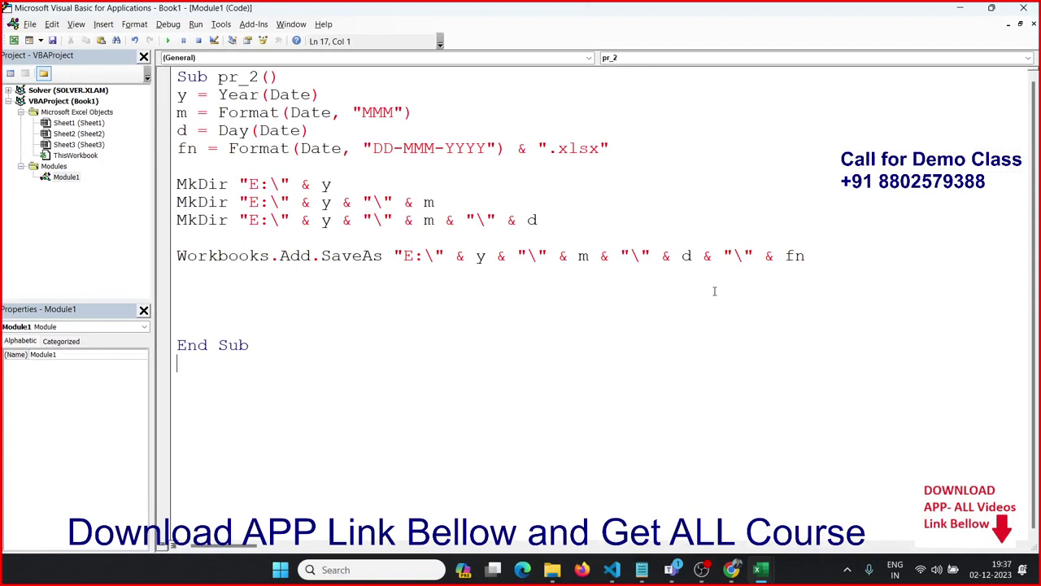
# Move the full save path into a new variable p and make SaveAs save to p.
pyautogui.moveTo(394, 256); pyautogui.dragTo(756, 260)
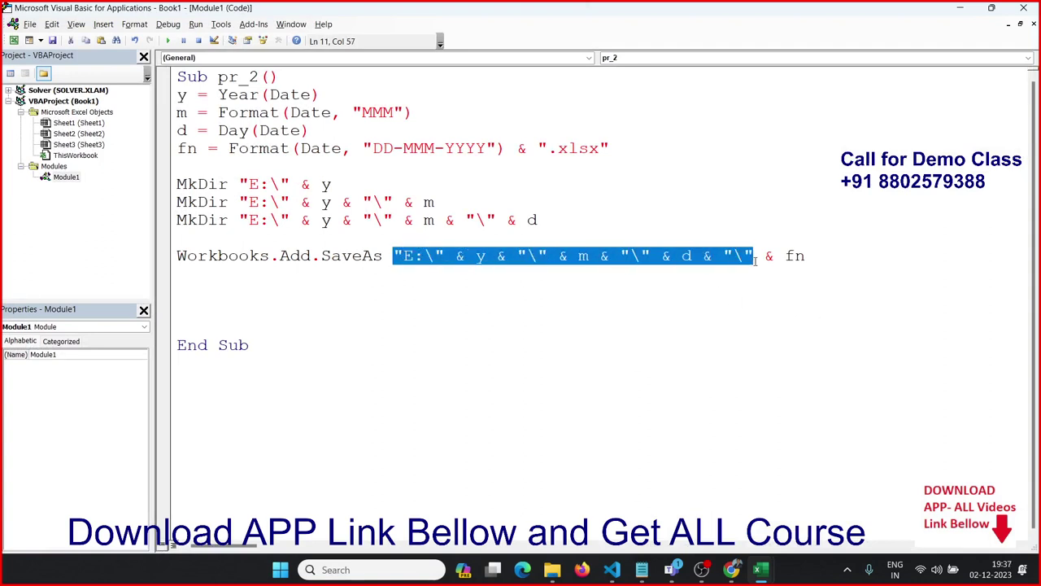
pyautogui.click(241, 243)
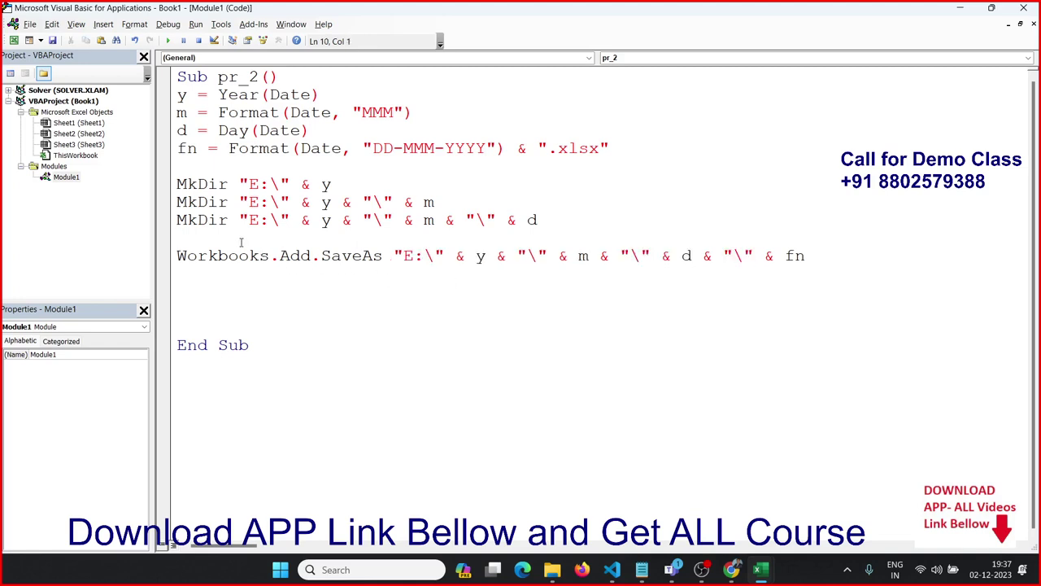
pyautogui.moveTo(394, 256); pyautogui.dragTo(823, 258)
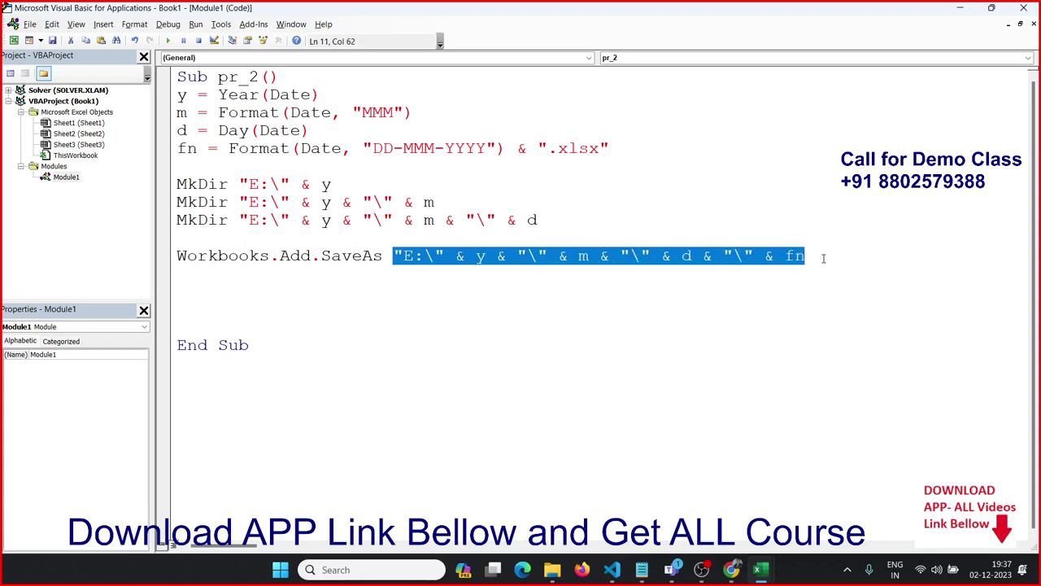
pyautogui.hotkey('ctrl', 'x')
pyautogui.click(249, 240)
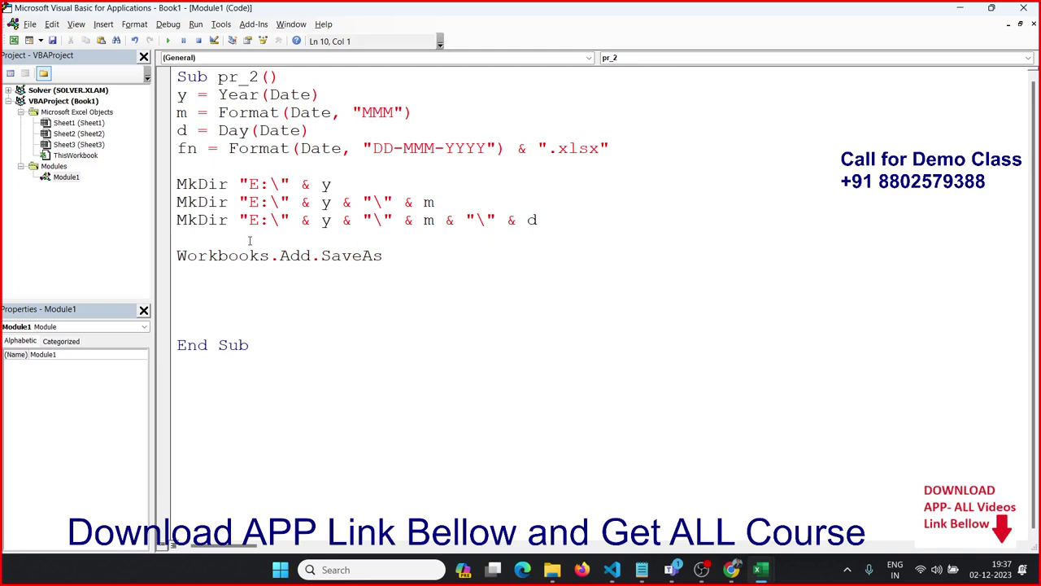
pyautogui.write('p')
pyautogui.write('=')
pyautogui.hotkey('ctrl', 'v')
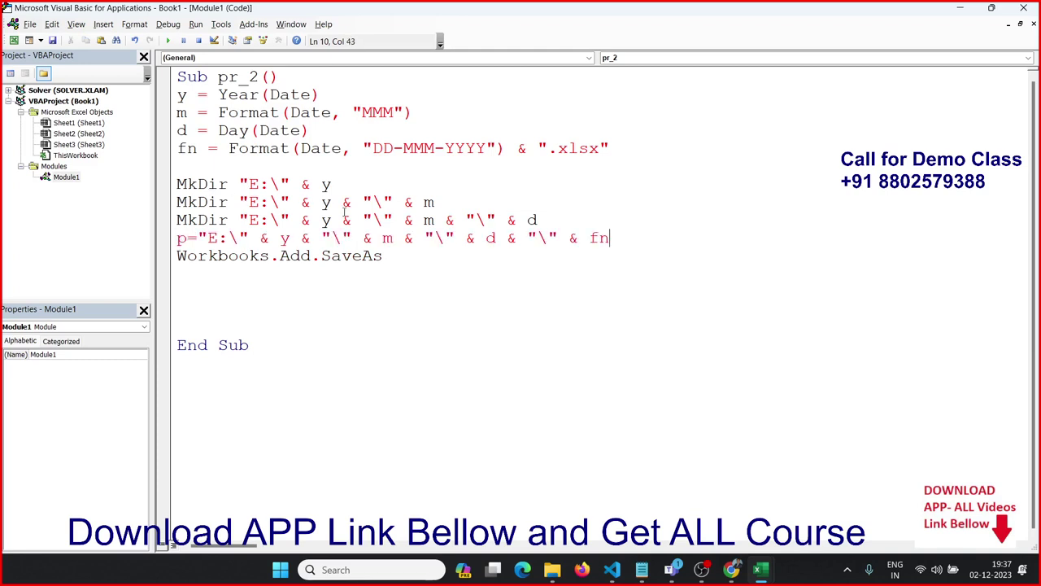
pyautogui.click(397, 255)
pyautogui.write('p')
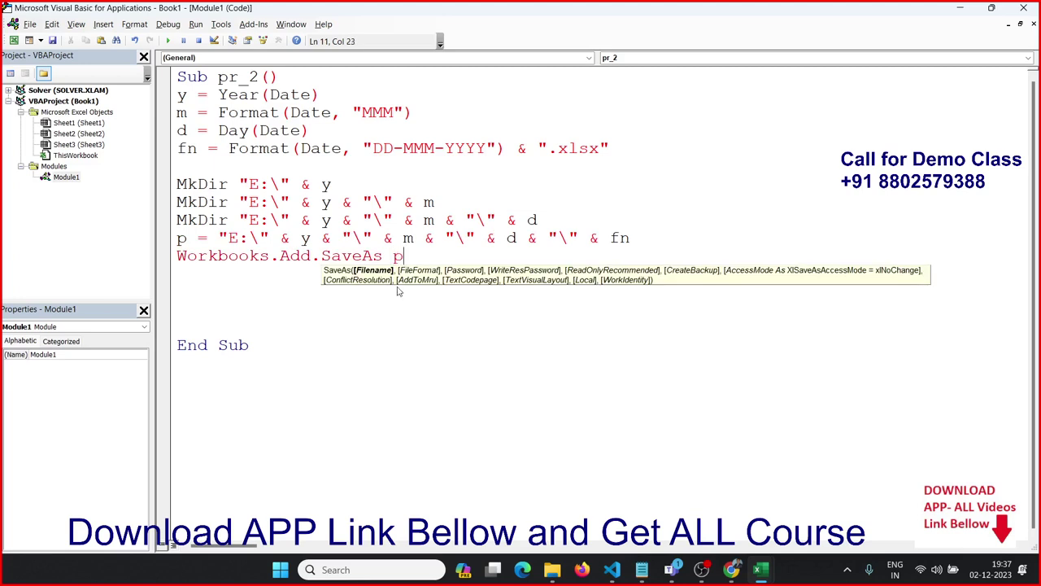
# Insert blank lines to separate the p assignment and SaveAs statements.
pyautogui.click(398, 308)
pyautogui.click(176, 256)
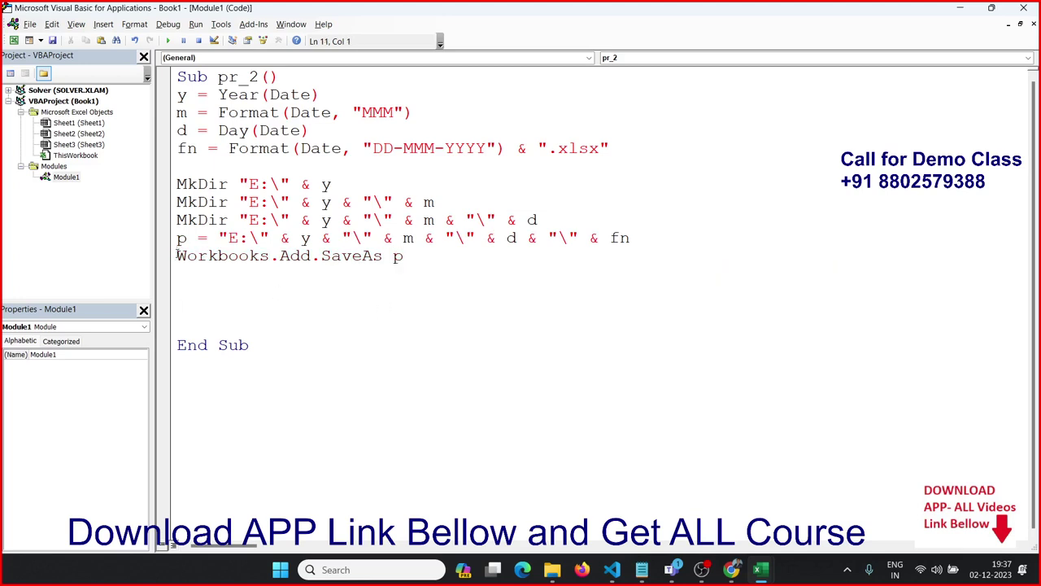
pyautogui.press('Return')
pyautogui.press('Up')
pyautogui.press('Up')
pyautogui.press('Return')
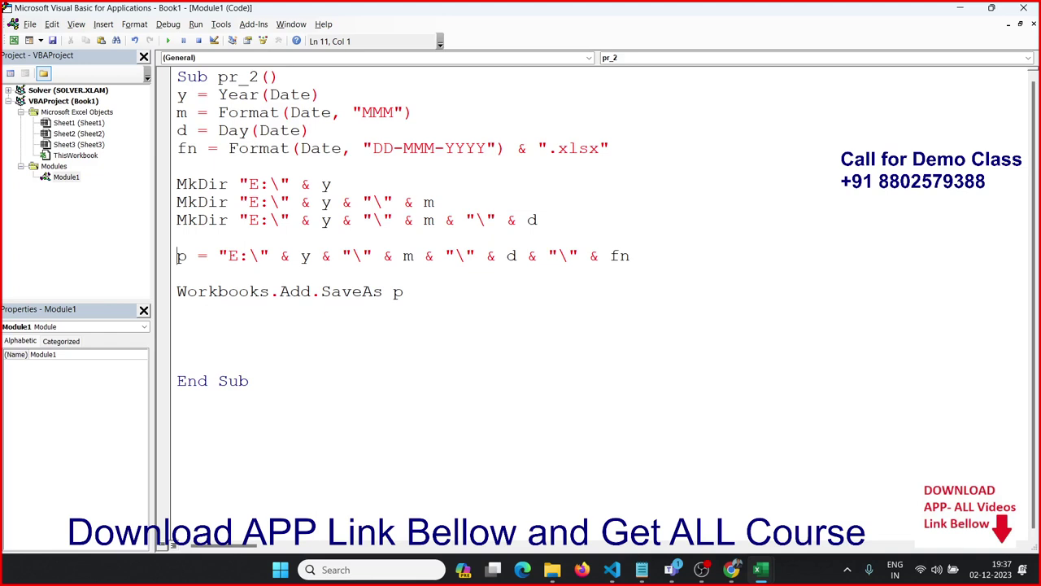
# Below the SaveAs line, add ActiveWorkbook.Close True so the new workbook closes with changes saved.
pyautogui.press('Down')
pyautogui.press('Down')
pyautogui.hotkey('shift', 'Down')
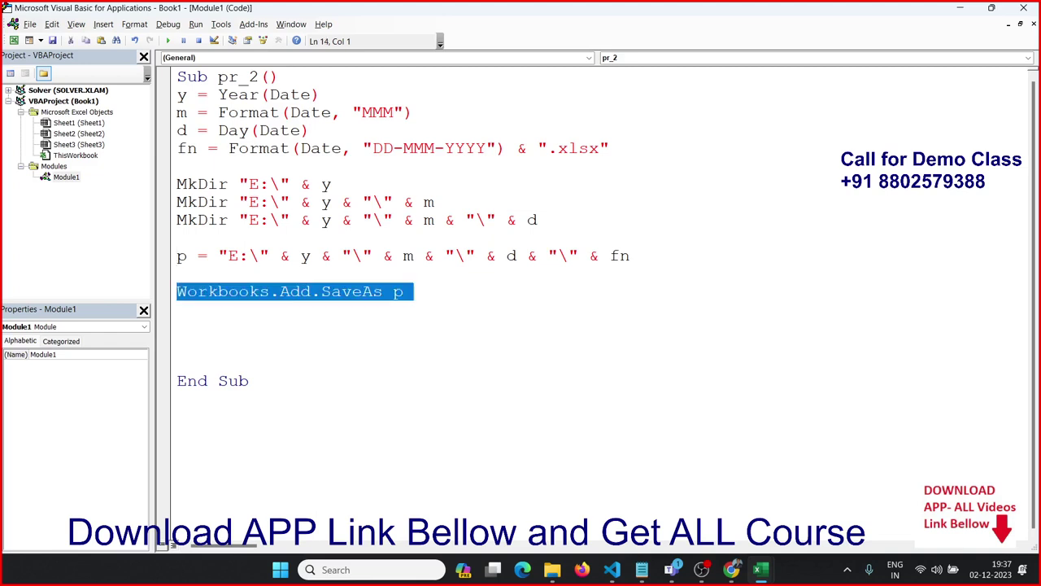
pyautogui.press('Down')
pyautogui.click(177, 344)
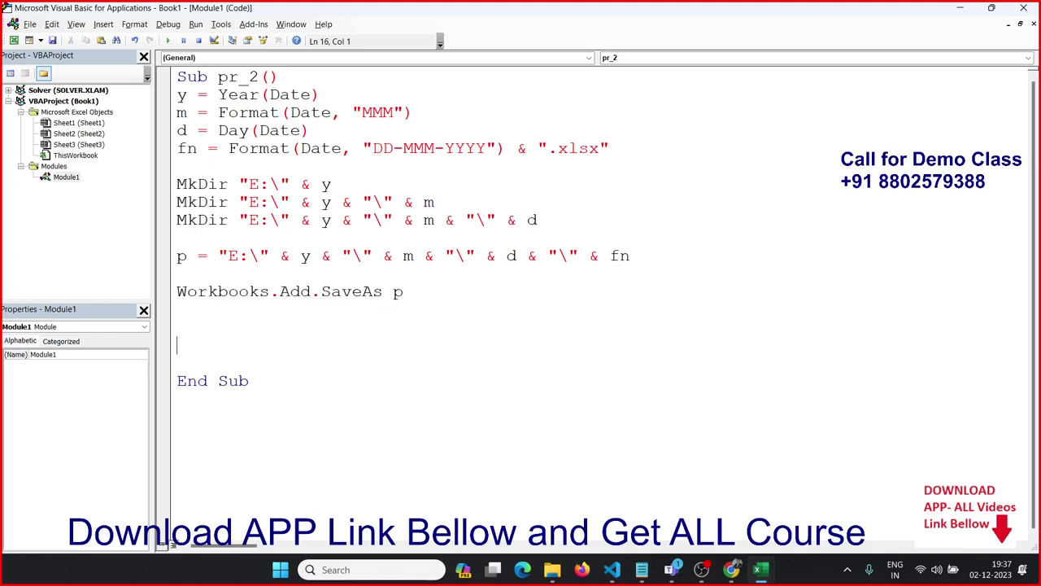
pyautogui.write('workbo')
pyautogui.press('BackSpace')
pyautogui.press('BackSpace')
pyautogui.press('BackSpace')
pyautogui.press('BackSpace')
pyautogui.press('BackSpace')
pyautogui.press('BackSpace')
pyautogui.press('Up')
pyautogui.press('Up')
pyautogui.hotkey('shift', 'Down')
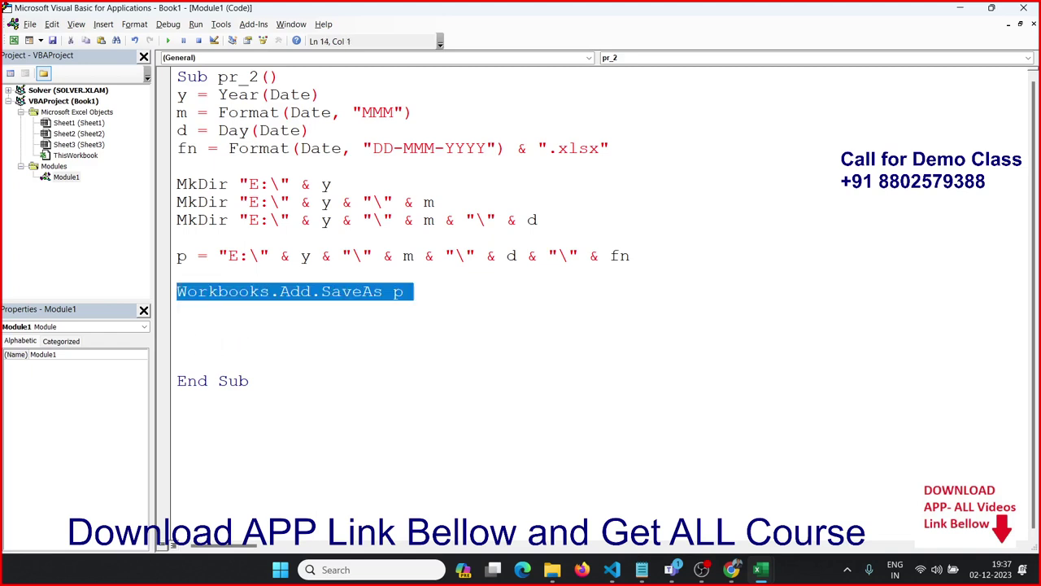
pyautogui.press('Down')
pyautogui.press('Down')
pyautogui.write('ac')
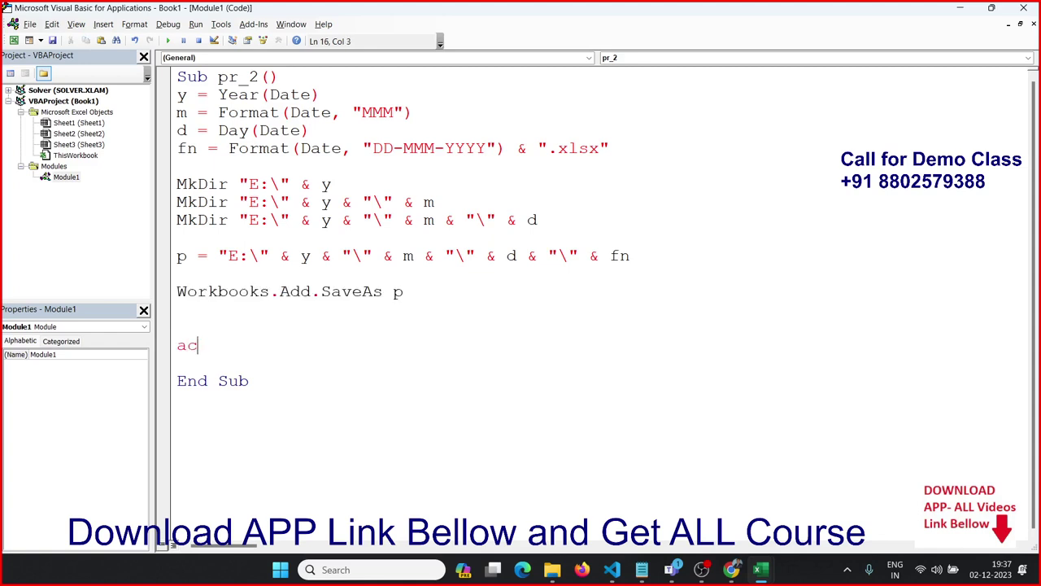
pyautogui.write('tivewor')
pyautogui.write('kbook.')
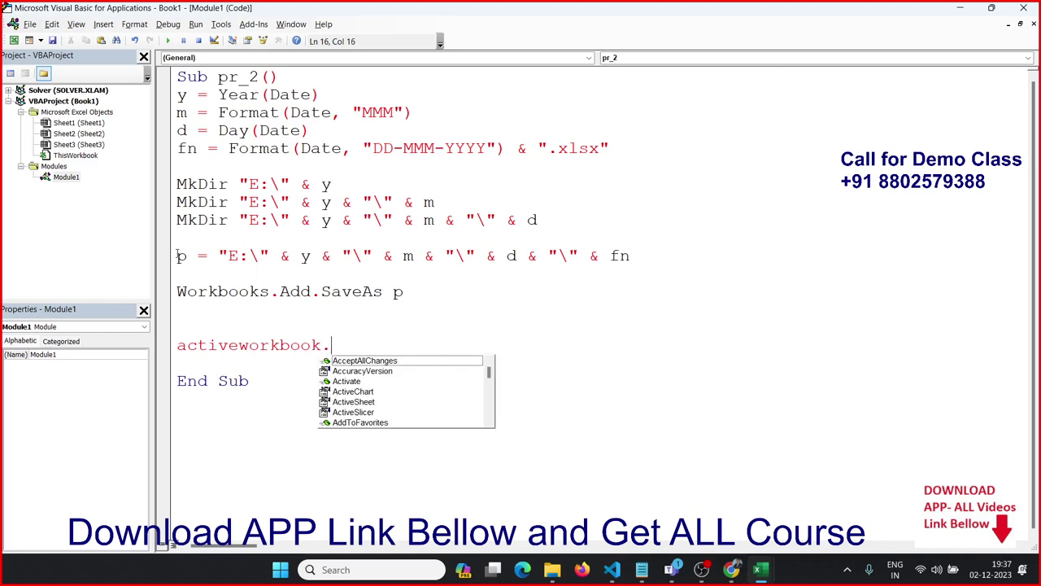
pyautogui.write('clo')
pyautogui.press('Tab')
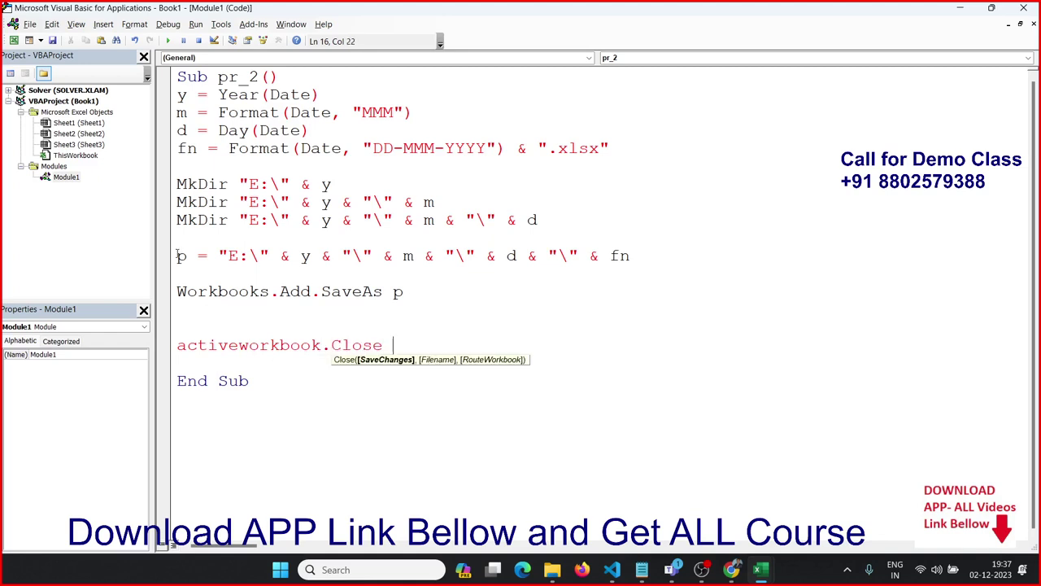
pyautogui.write('true')
pyautogui.press('Return')
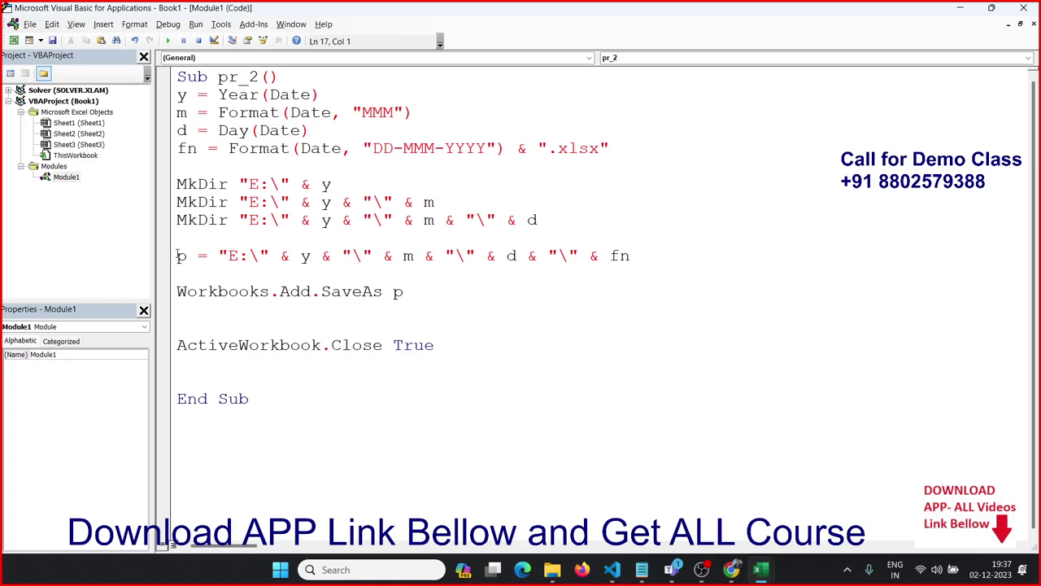
# Add the line MsgBox "File & folder Created" just before End Sub.
pyautogui.press('Return')
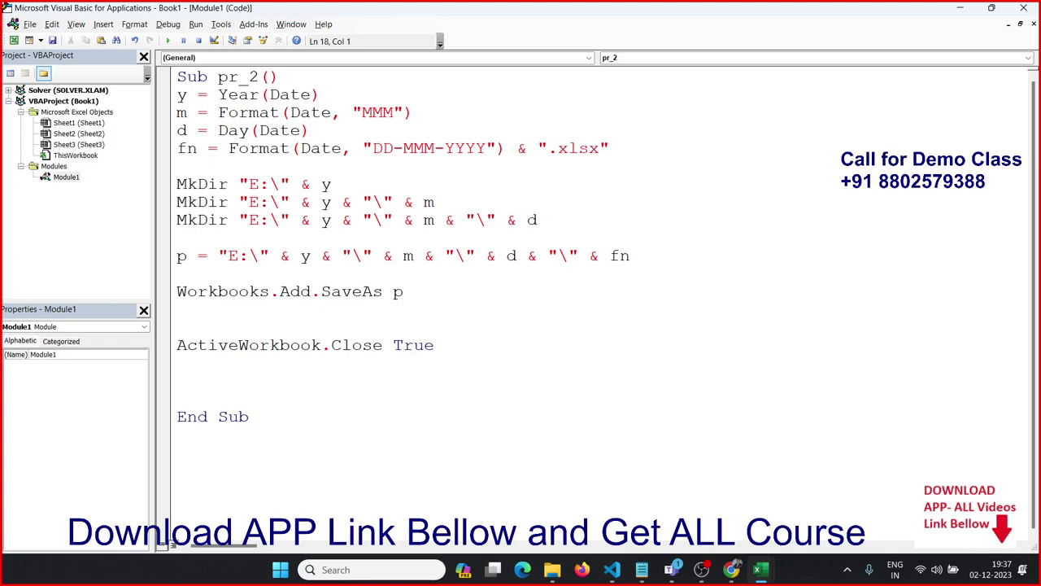
pyautogui.write('msgb')
pyautogui.write('ox ')
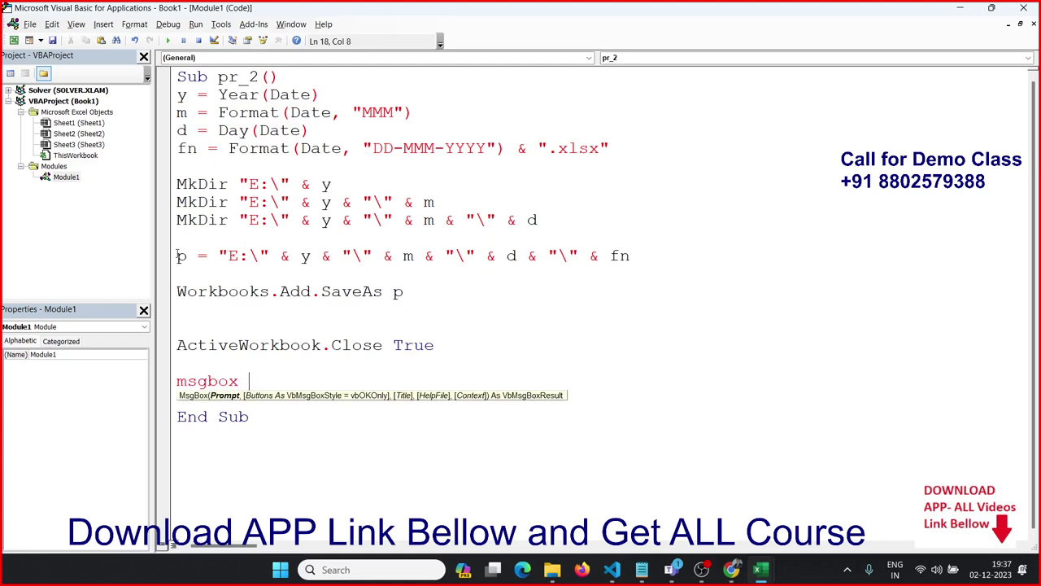
pyautogui.write('"')
pyautogui.write('File & ')
pyautogui.write('folder ')
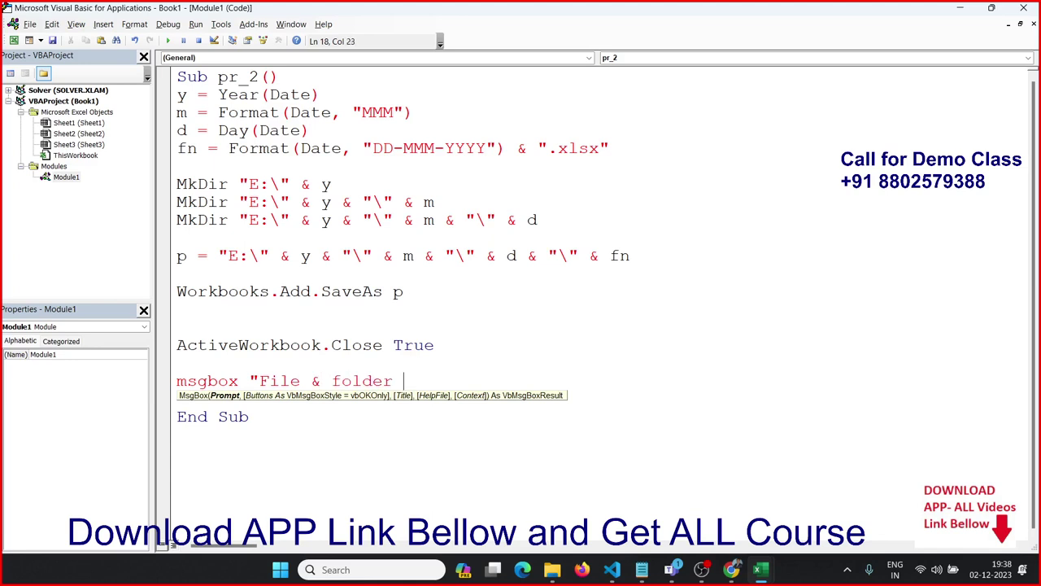
pyautogui.write('Cre')
pyautogui.write('ated')
pyautogui.write('"')
pyautogui.press('Return')
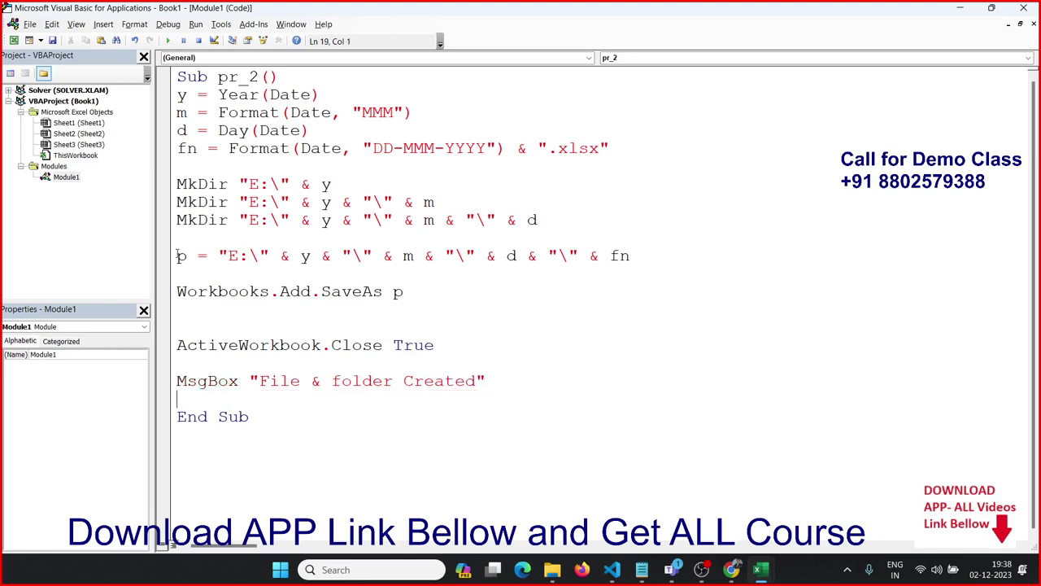
pyautogui.hotkey('alt', 'Tab')
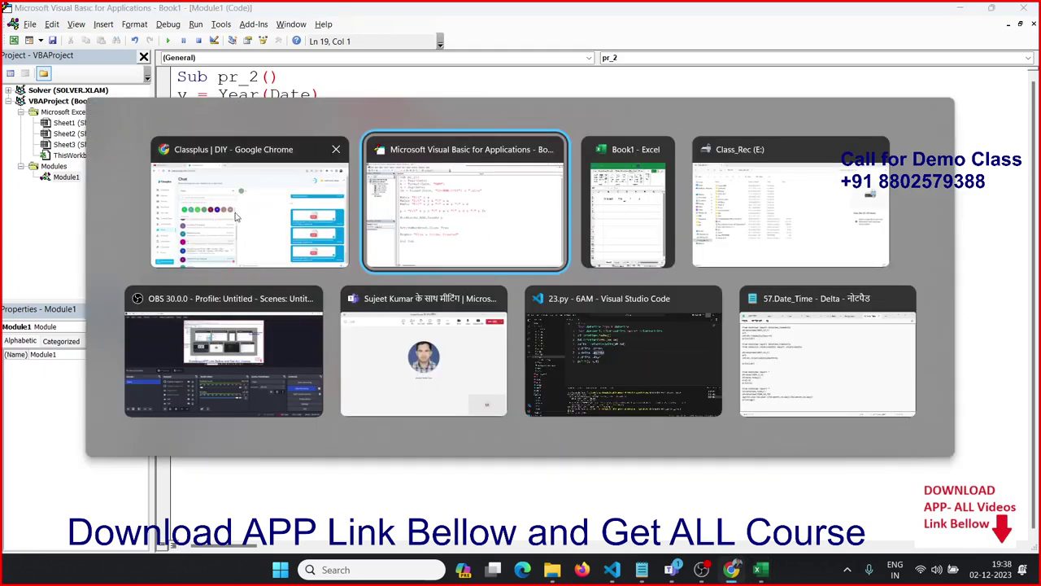
# Step pr_2 with F8 through the year, month, day and file name lines and the first MkDir, then check drive E:.
pyautogui.click(370, 206)
pyautogui.click(329, 163)
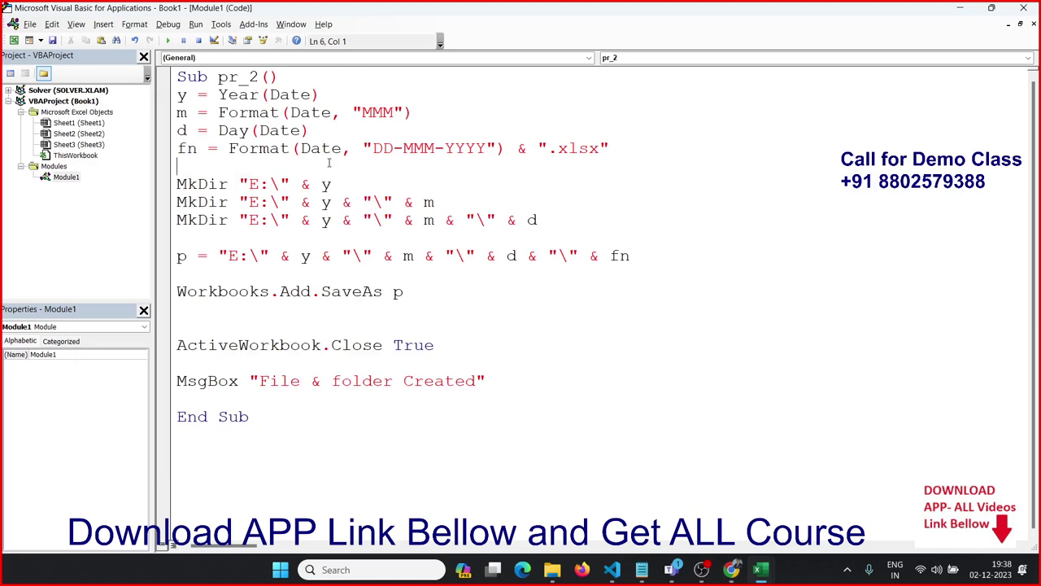
pyautogui.click(282, 94)
pyautogui.press('F8')
pyautogui.press('F8')
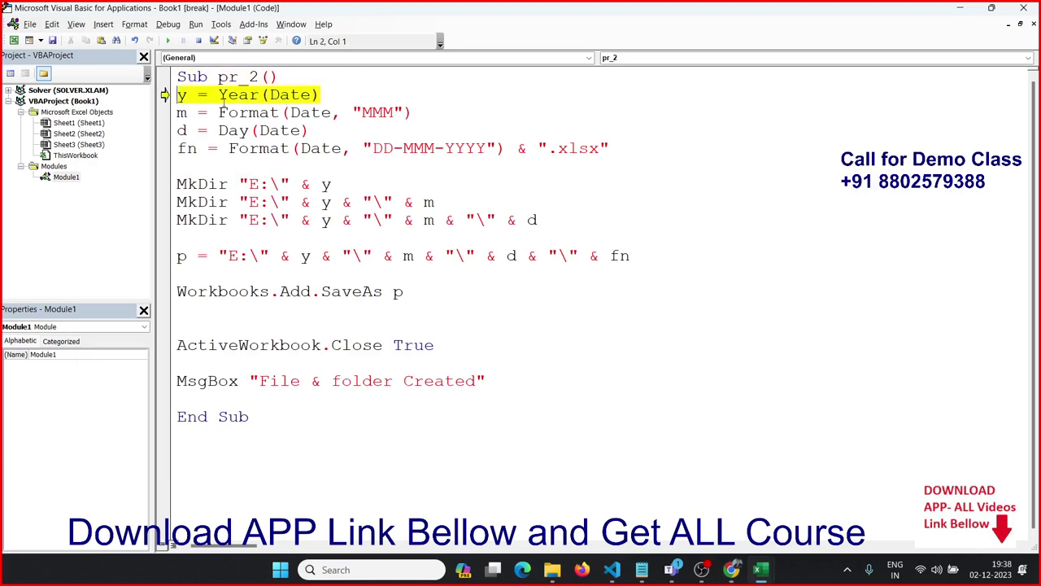
pyautogui.press('F8')
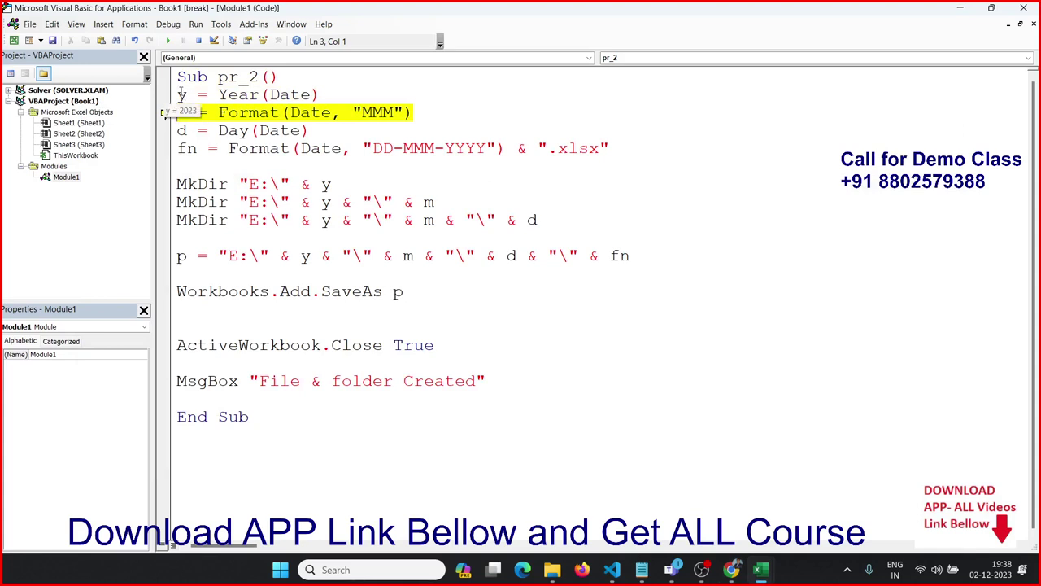
pyautogui.press('F8')
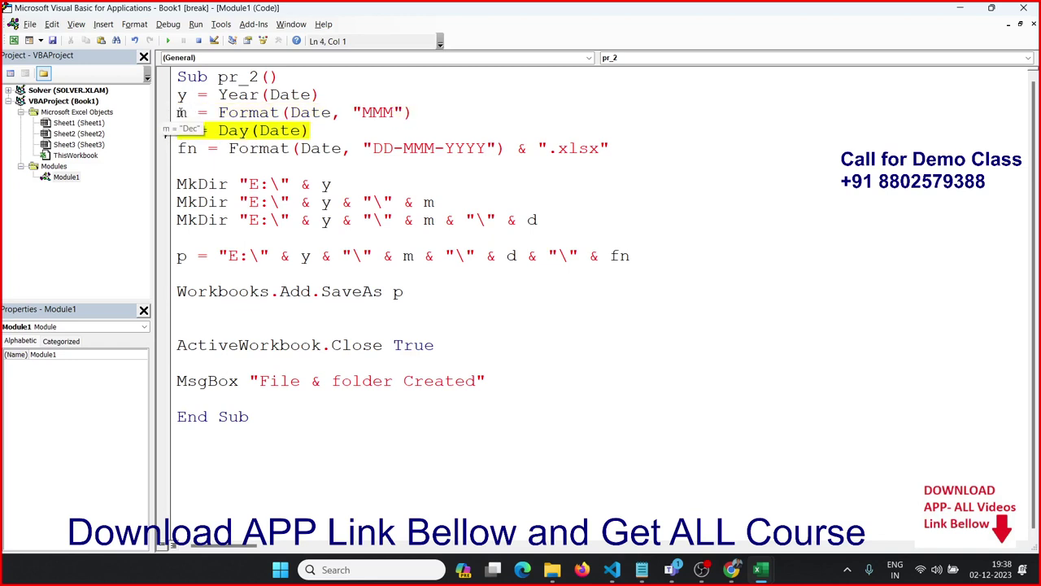
pyautogui.press('F8')
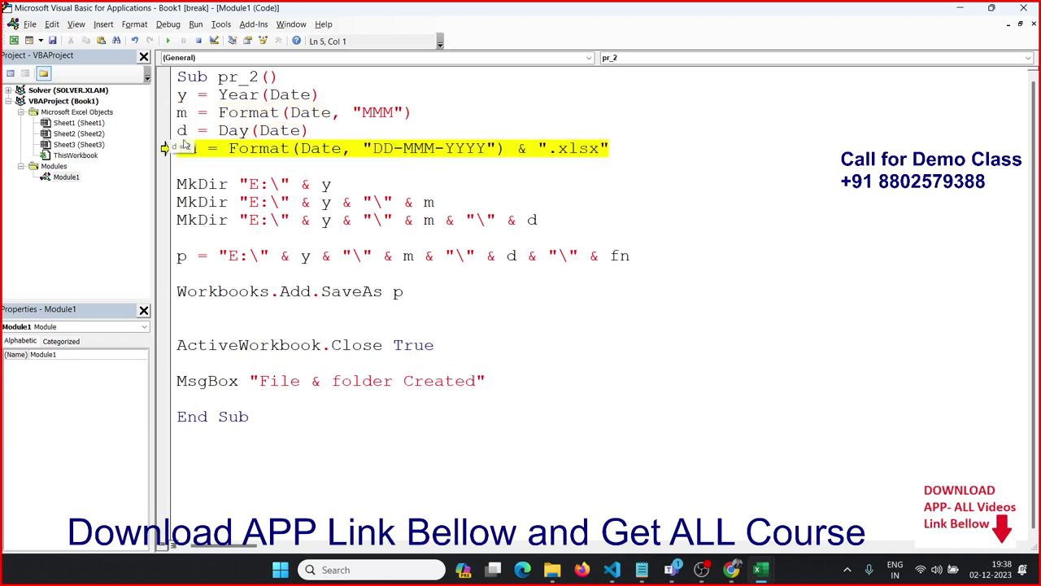
pyautogui.press('F8')
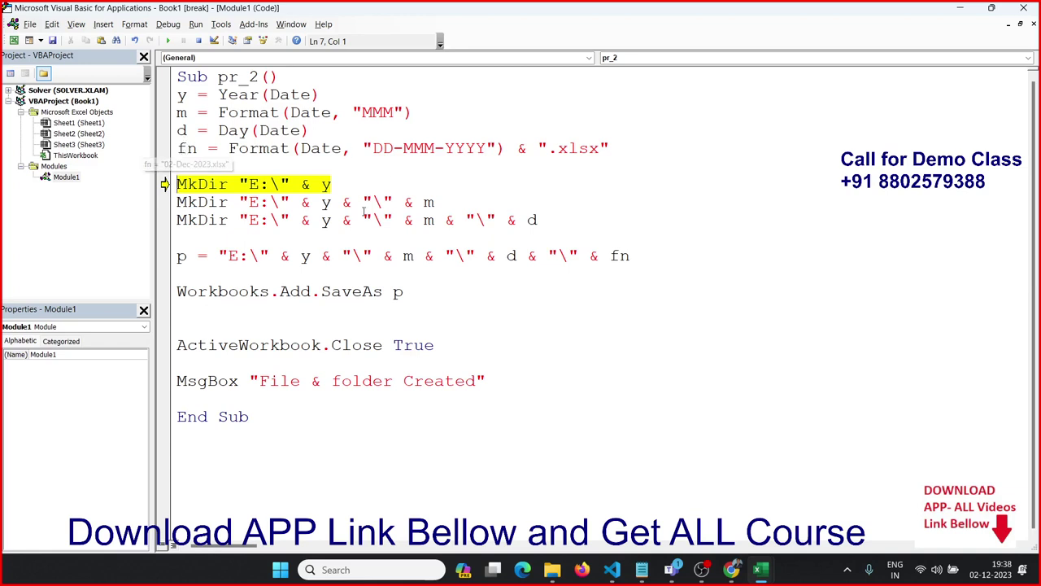
pyautogui.press('F8')
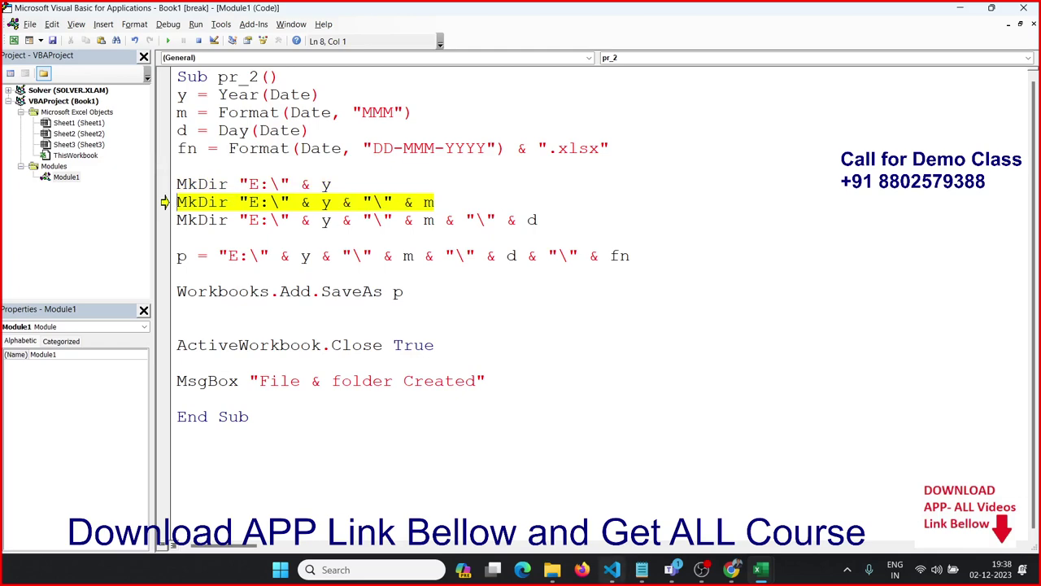
pyautogui.click(552, 570)
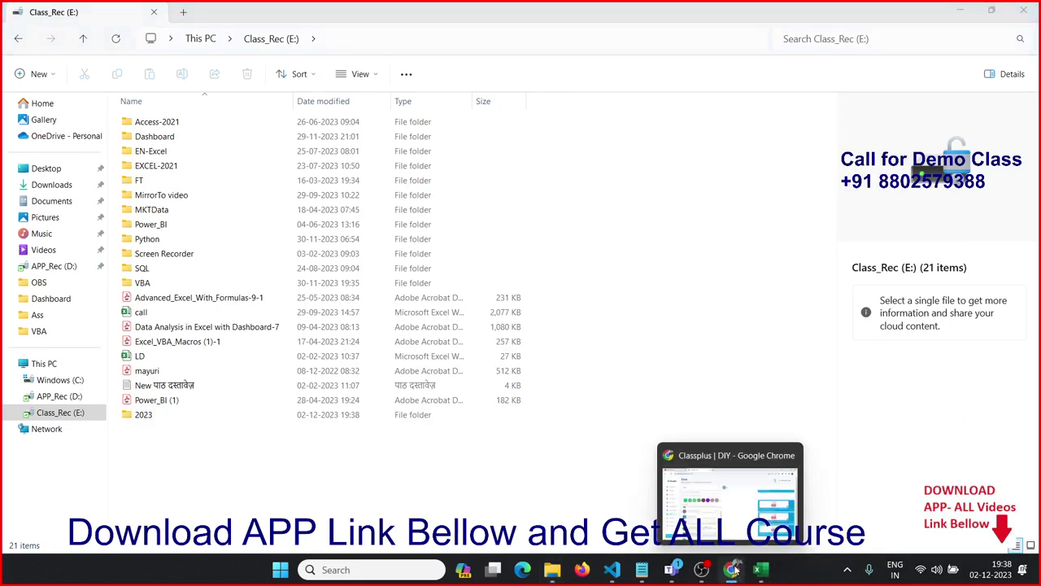
pyautogui.moveTo(761, 570)
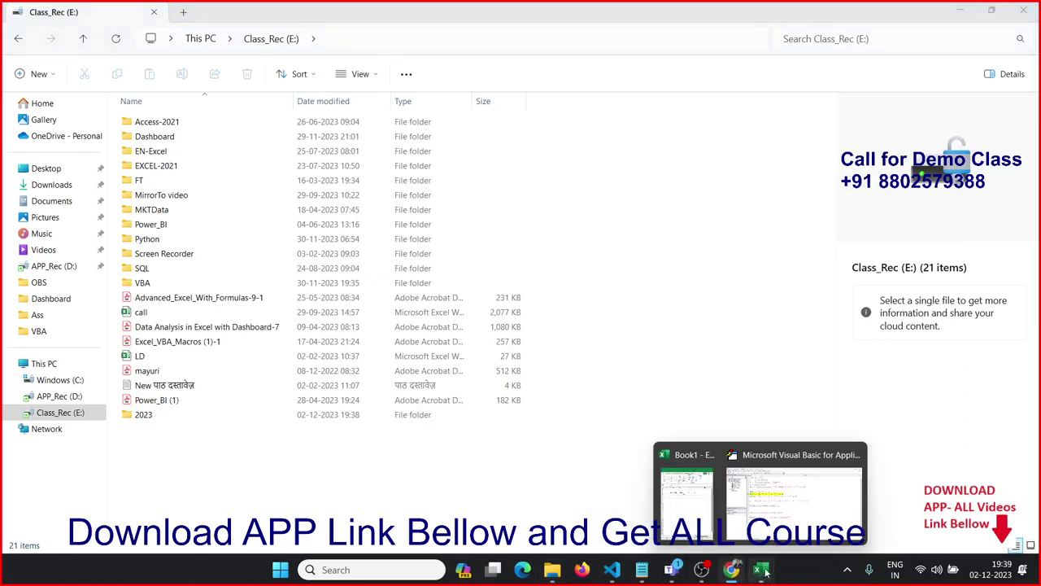
# Step the month-folder MkDir, then check the 2023 folder on E: in File Explorer.
pyautogui.click(810, 474)
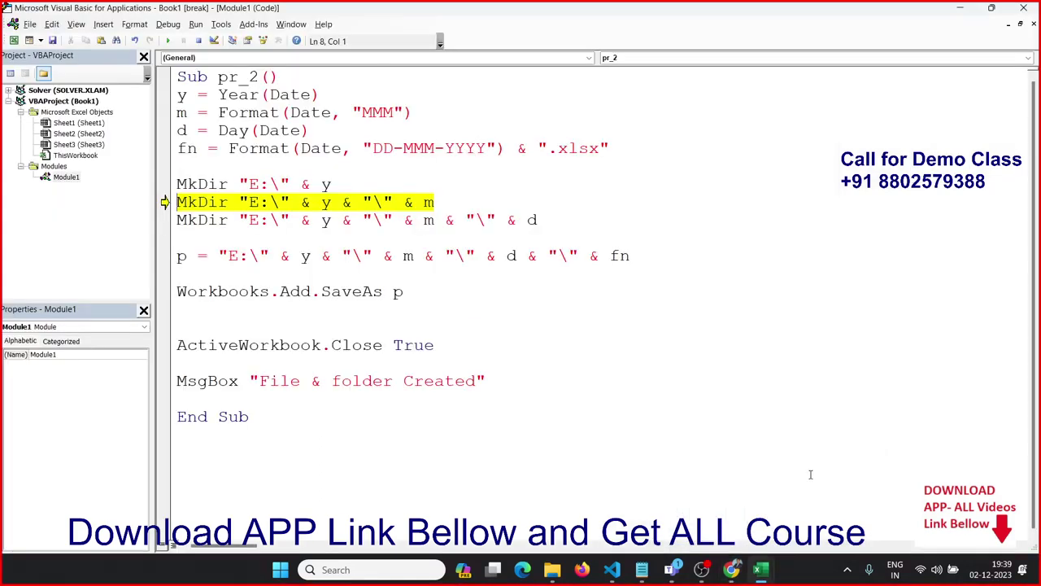
pyautogui.press('F8')
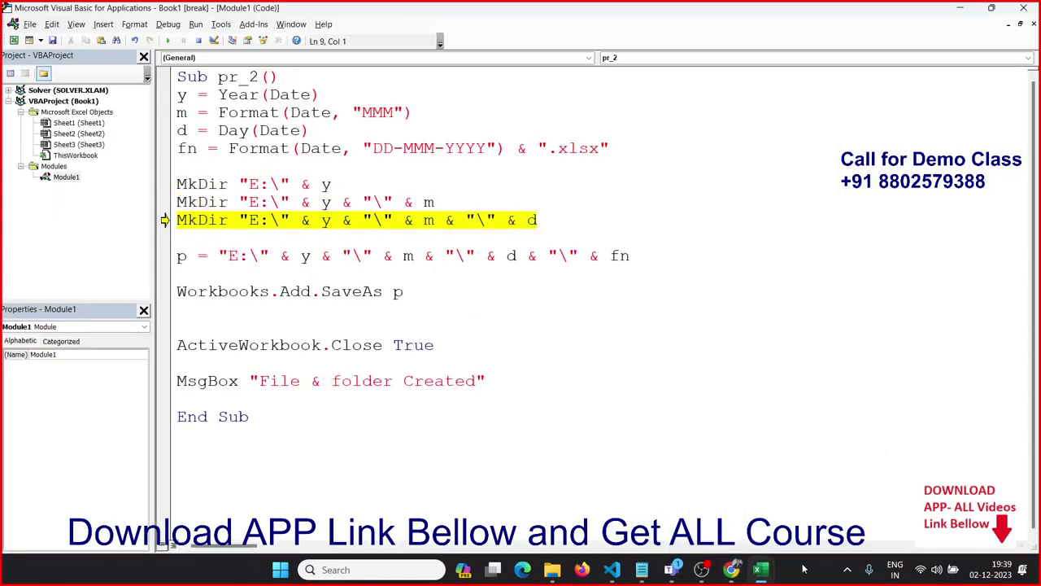
pyautogui.click(549, 537)
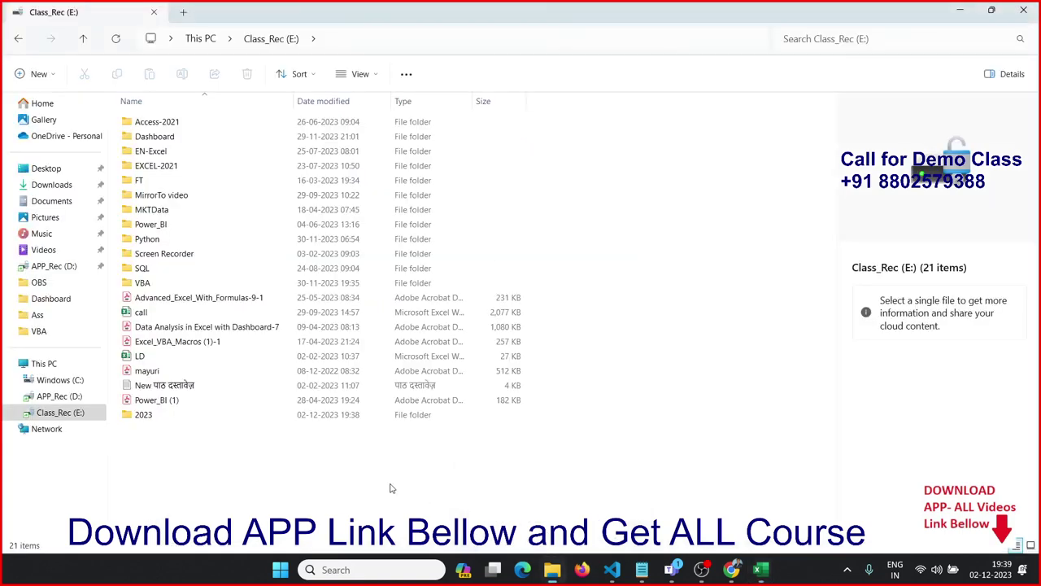
pyautogui.doubleClick(186, 422)
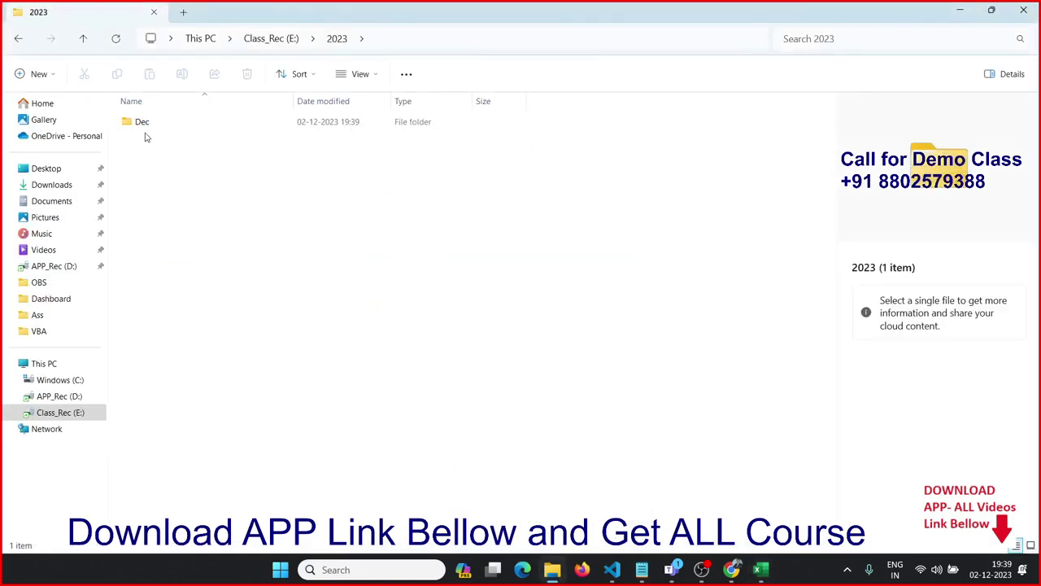
pyautogui.moveTo(761, 570)
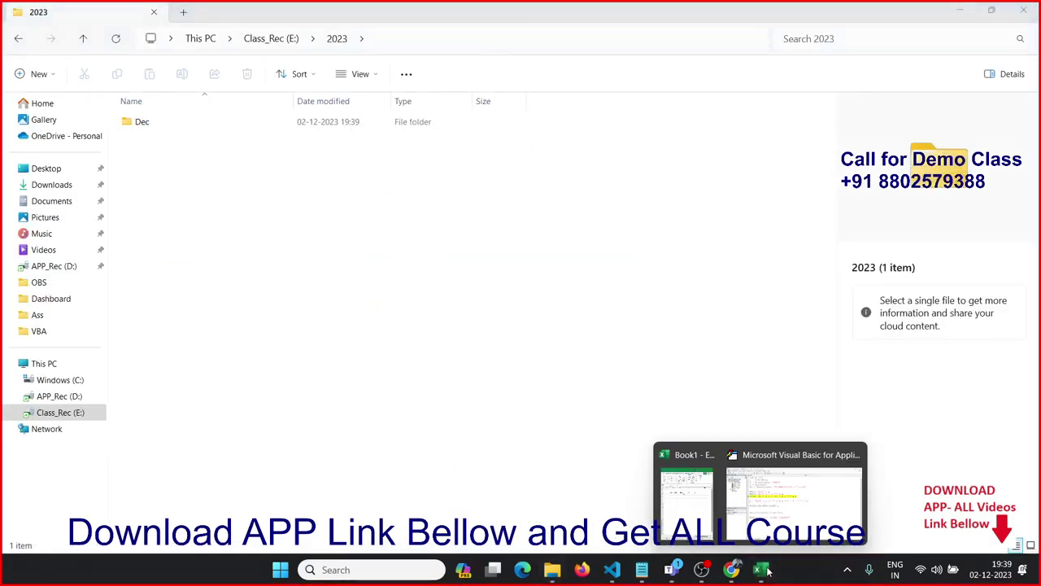
# Step through the day folder, file path, workbook SaveAs and ActiveWorkbook.Close True lines.
pyautogui.click(796, 496)
pyautogui.press('F8')
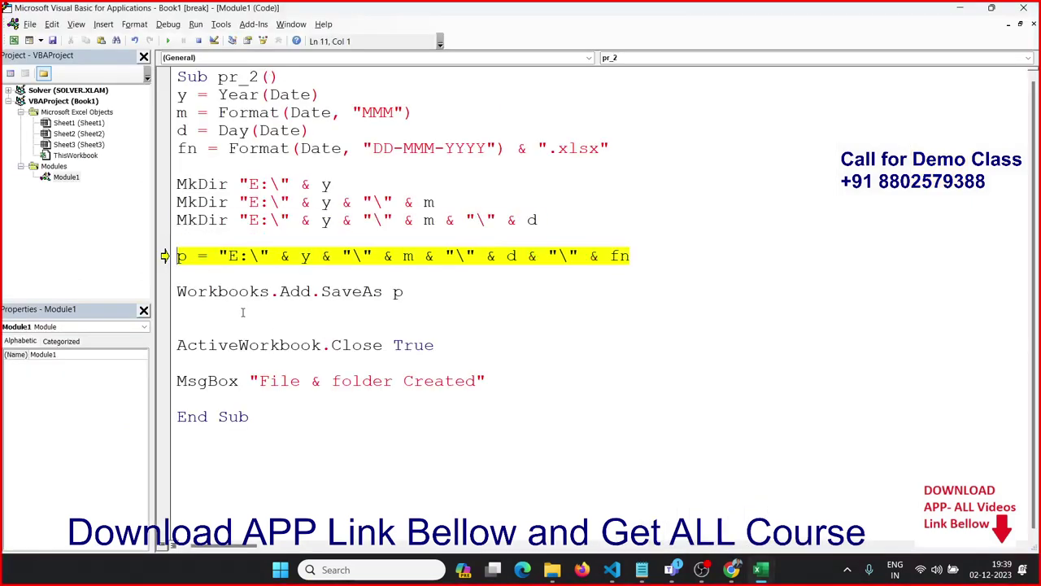
pyautogui.press('F8')
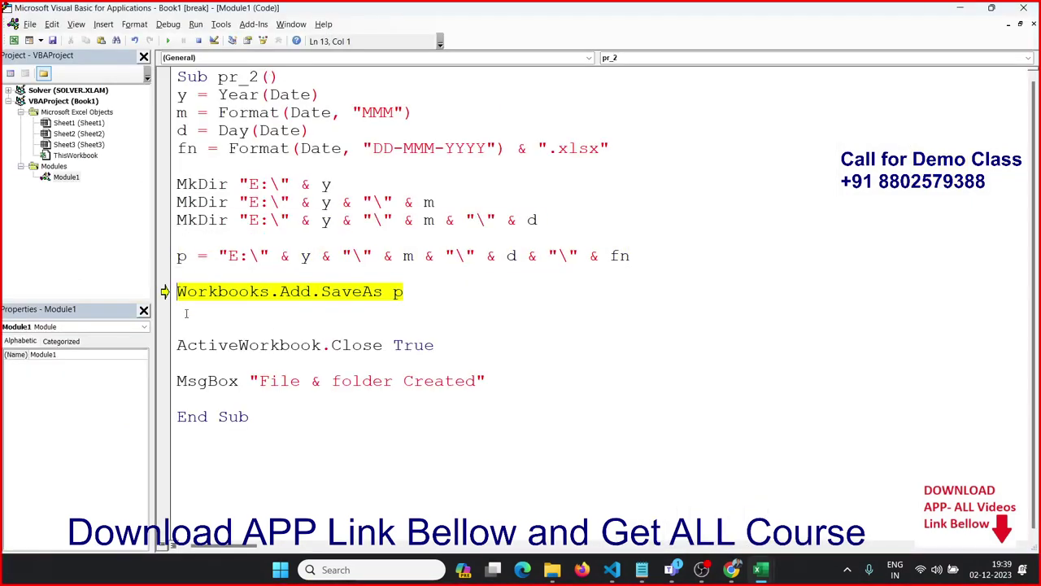
pyautogui.press('F8')
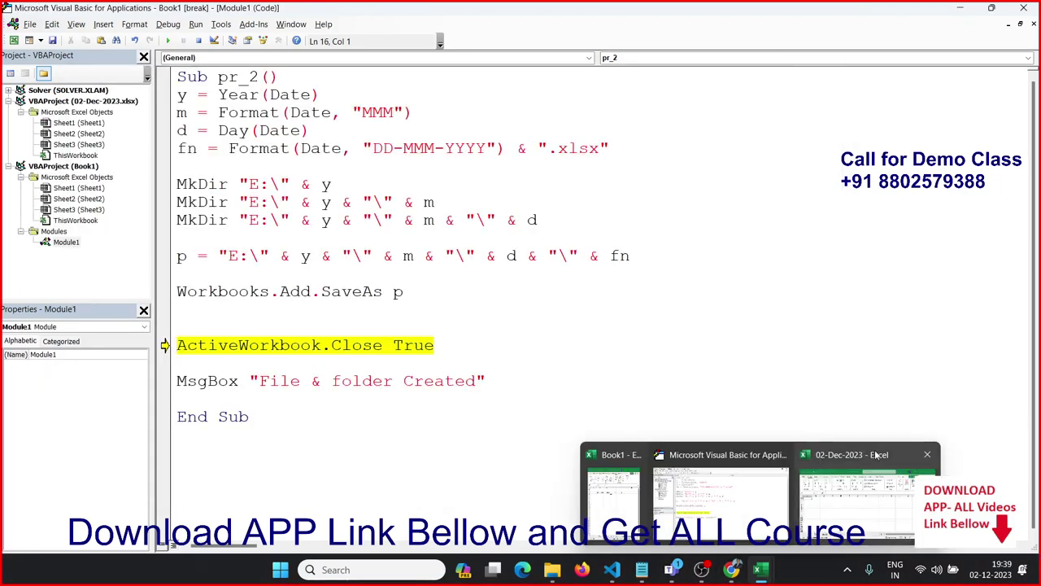
pyautogui.press('F8')
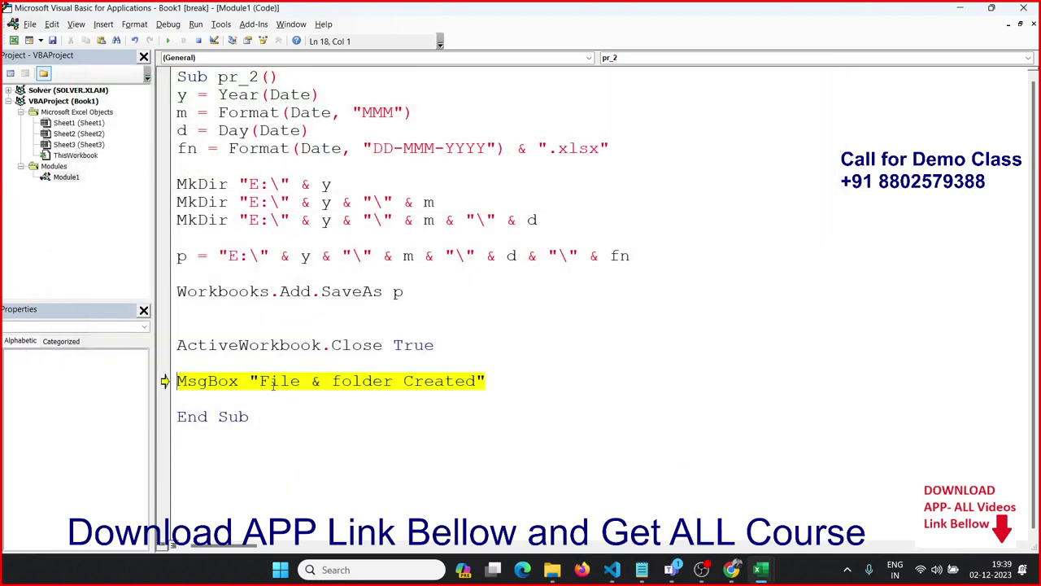
pyautogui.moveTo(761, 569)
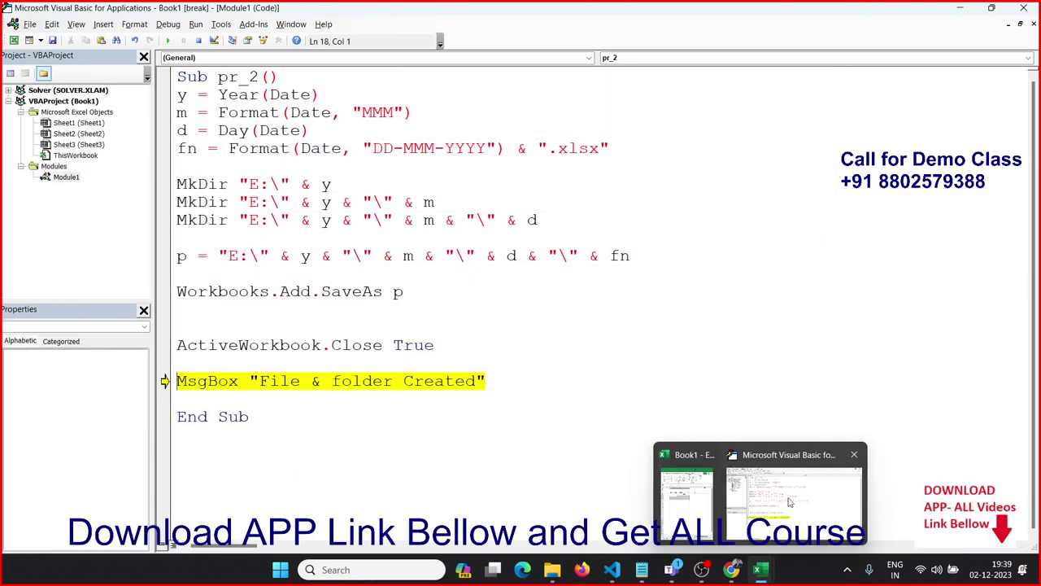
# Finish the macro, dismiss the message, and confirm 02-Dec-2023 exists in E:\2023\Dec\2.
pyautogui.press('F8')
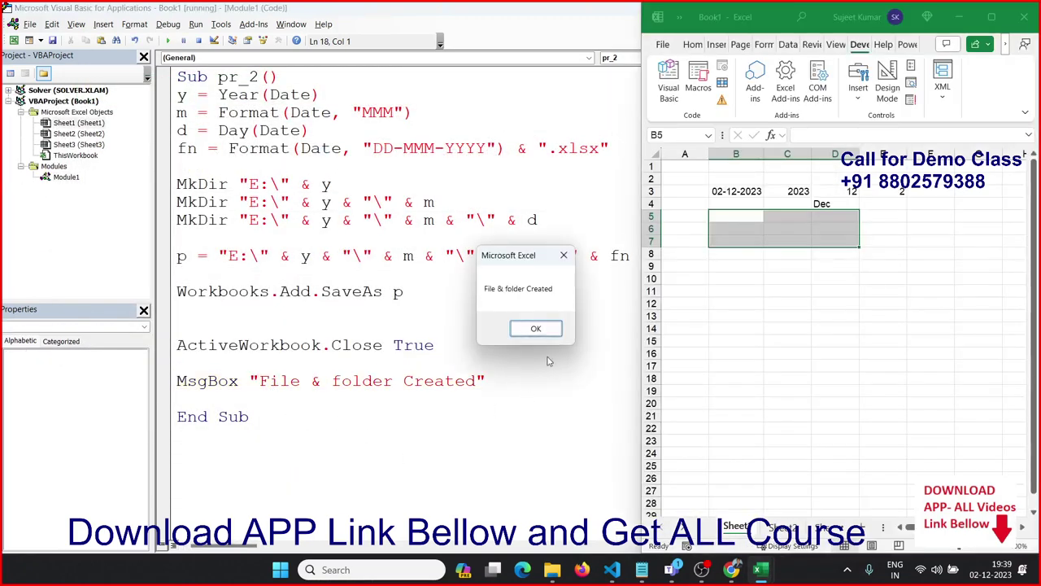
pyautogui.click(536, 329)
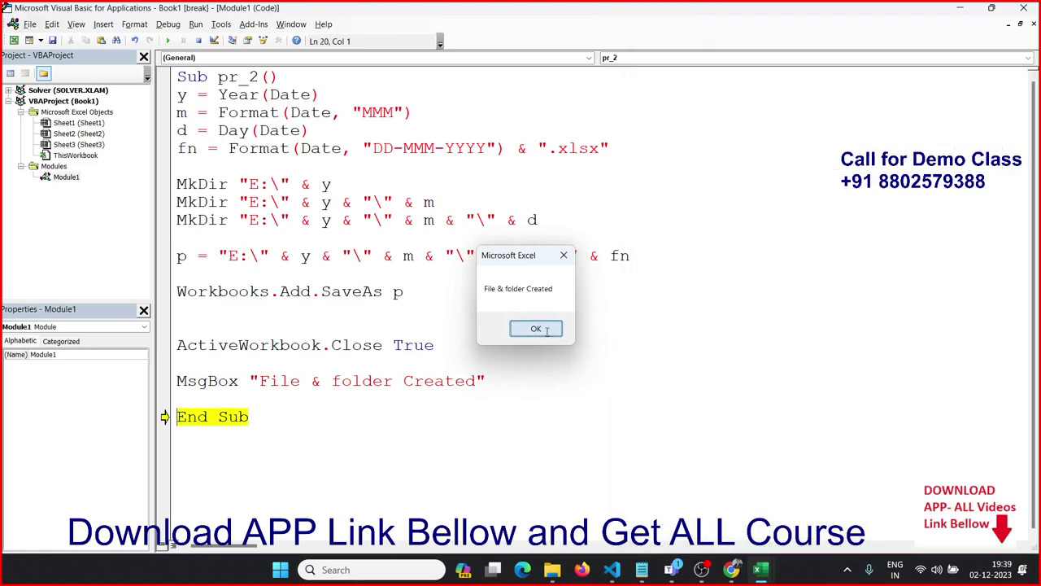
pyautogui.click(553, 573)
pyautogui.doubleClick(138, 130)
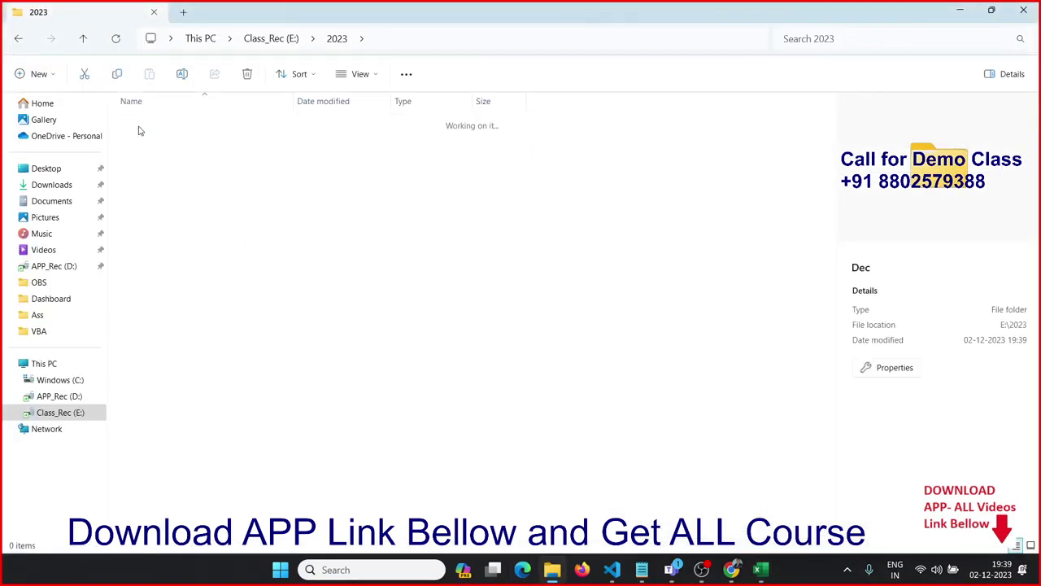
pyautogui.doubleClick(137, 124)
pyautogui.moveTo(502, 255); pyautogui.dragTo(110, 88)
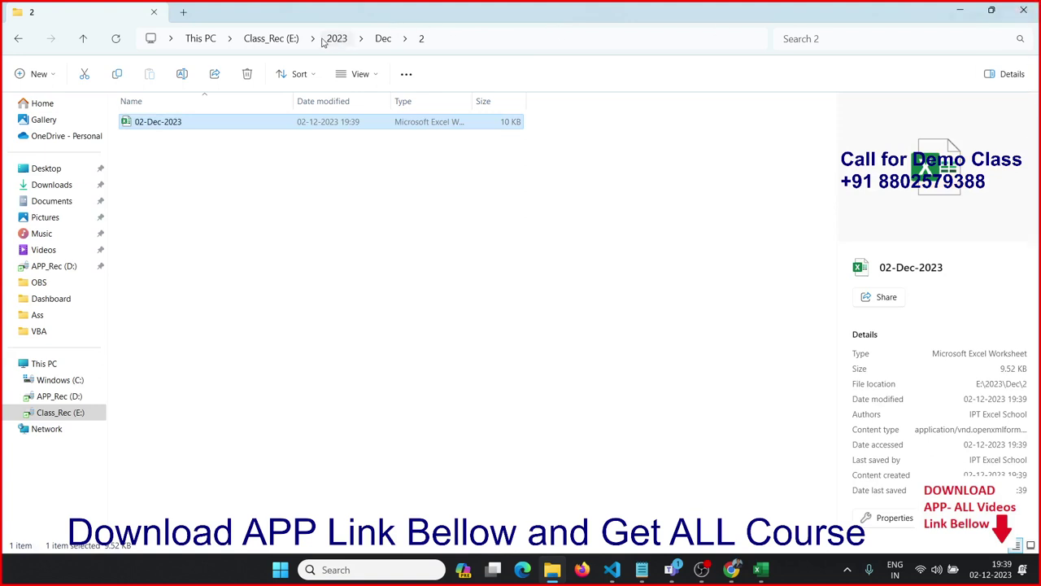
# Delete the 2023 test folder from Class_Rec (E:) and minimize File Explorer.
pyautogui.click(289, 46)
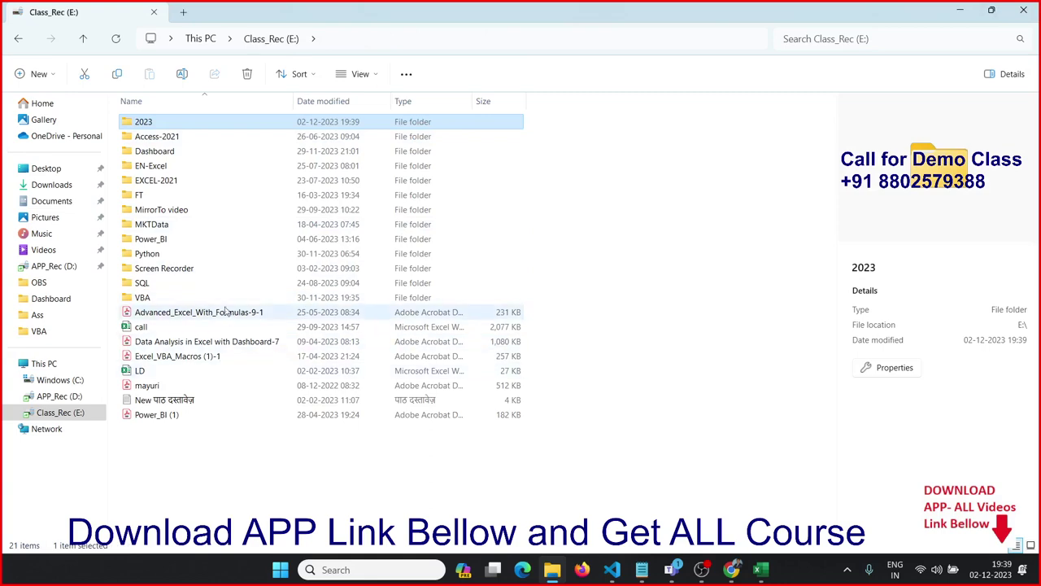
pyautogui.press('Delete')
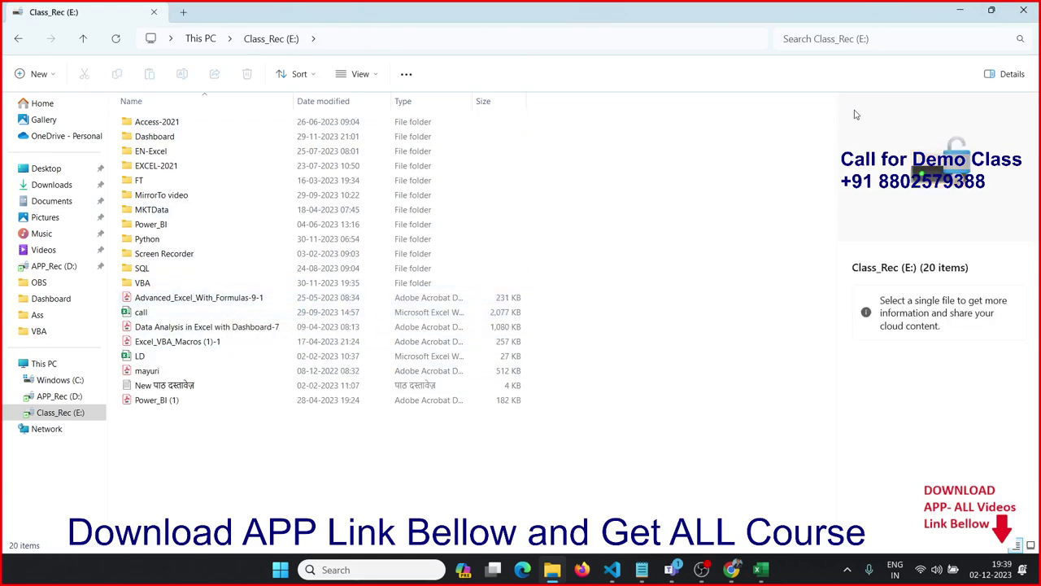
pyautogui.click(964, 12)
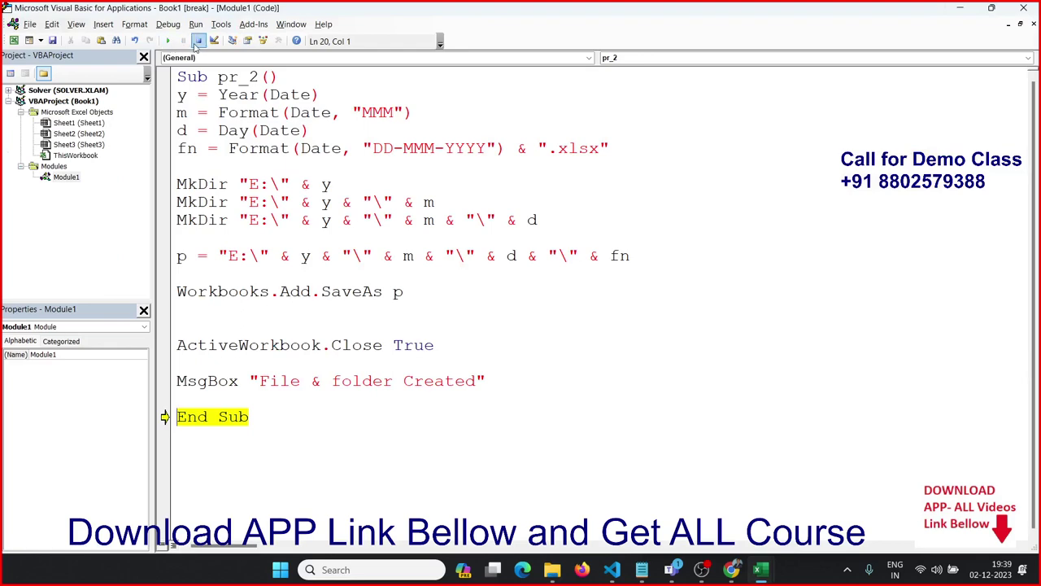
# Reset pr_2 out of break mode, minimize the VBA editor and maximize Excel.
pyautogui.click(198, 42)
pyautogui.click(959, 8)
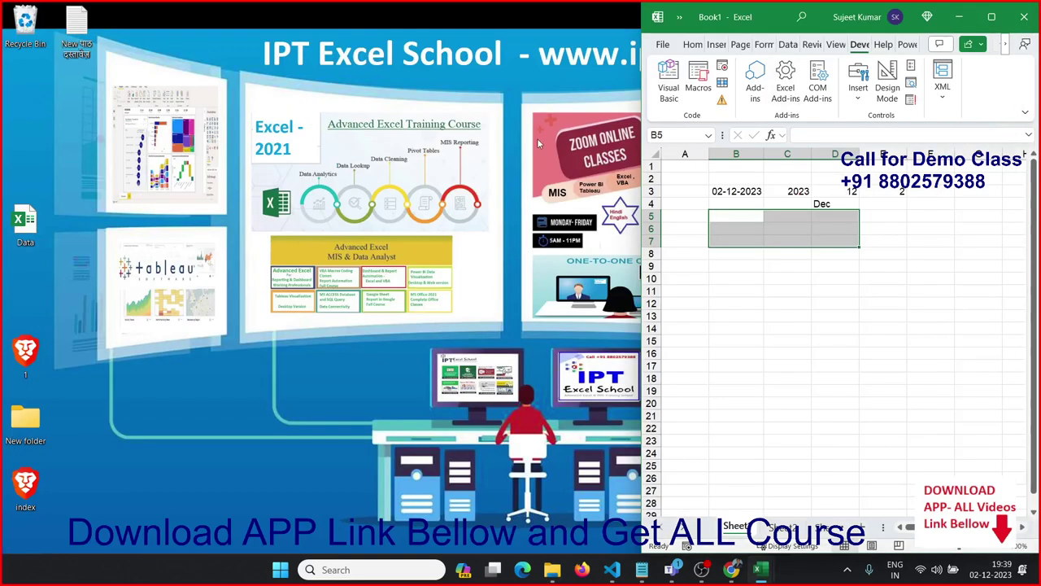
pyautogui.click(991, 16)
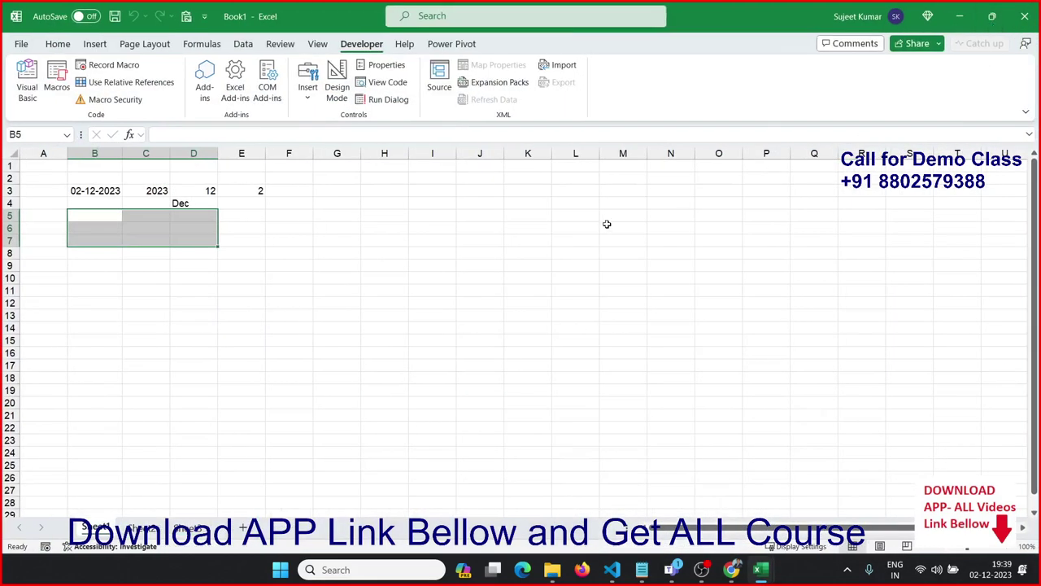
pyautogui.click(490, 238)
# Look through Developer Insert controls and the Macro Options for pr_2, closing them unchanged.
pyautogui.click(308, 87)
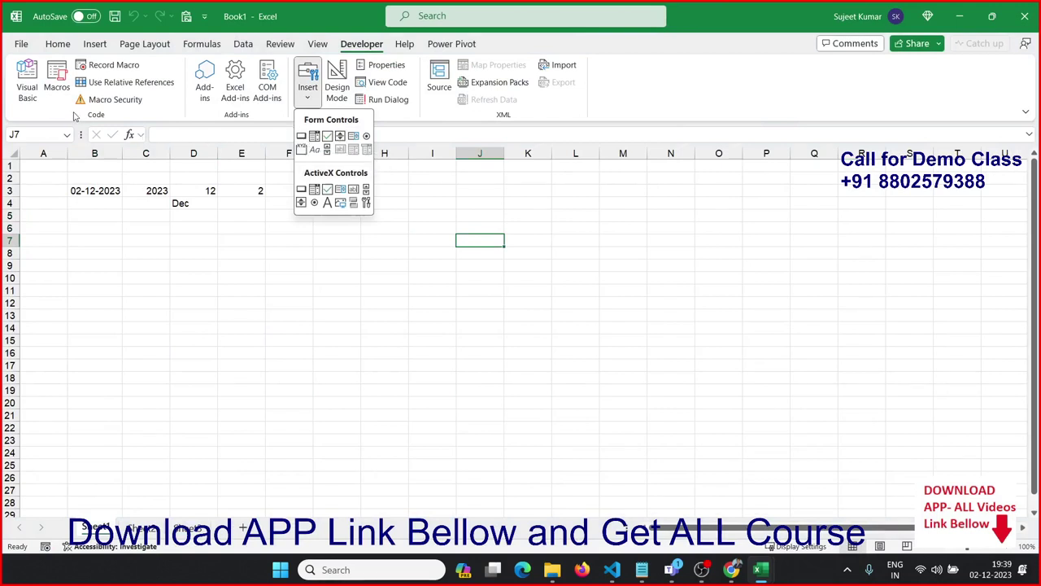
pyautogui.click(56, 89)
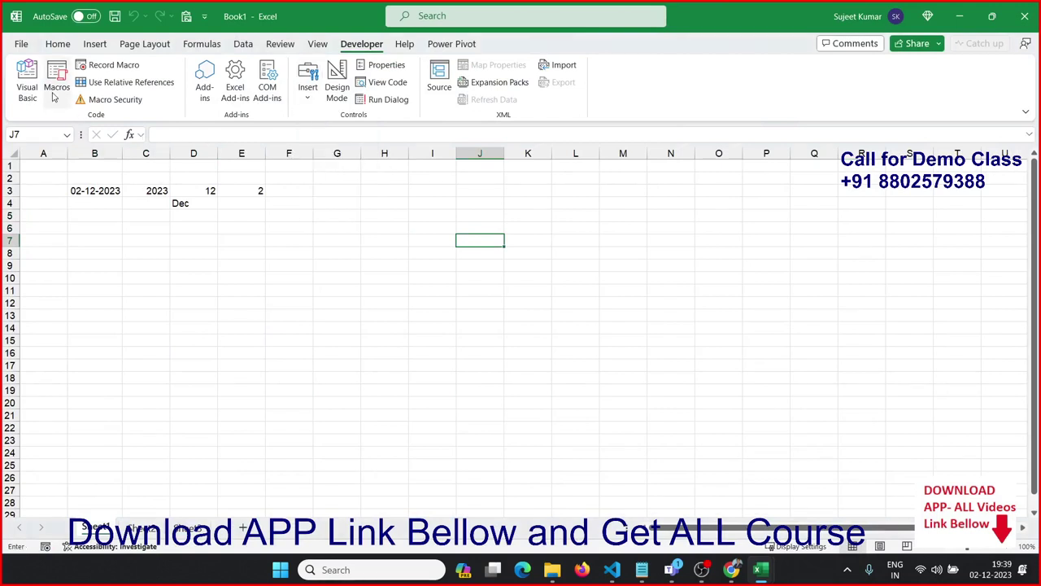
pyautogui.click(738, 303)
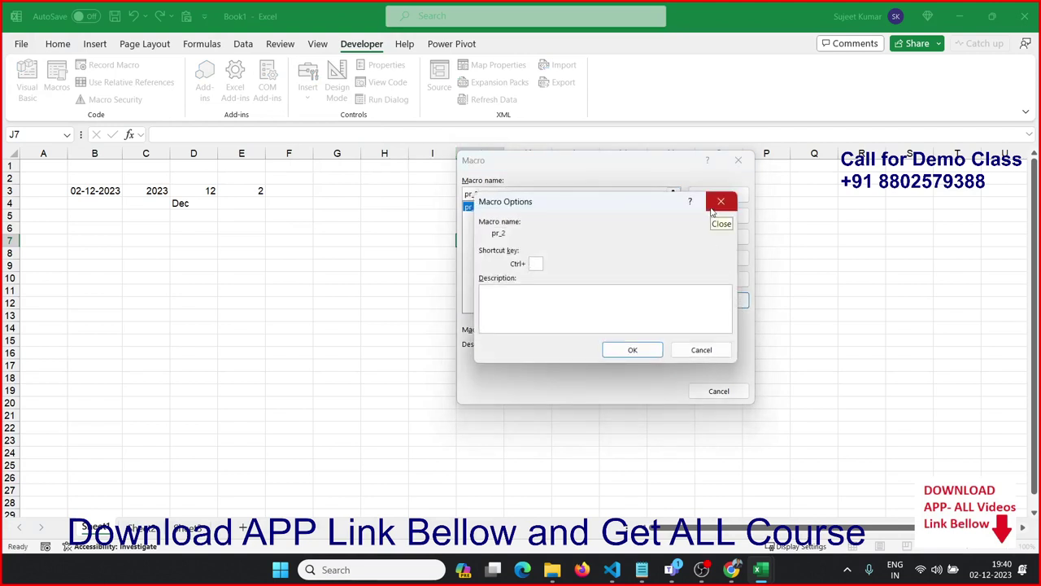
pyautogui.click(720, 201)
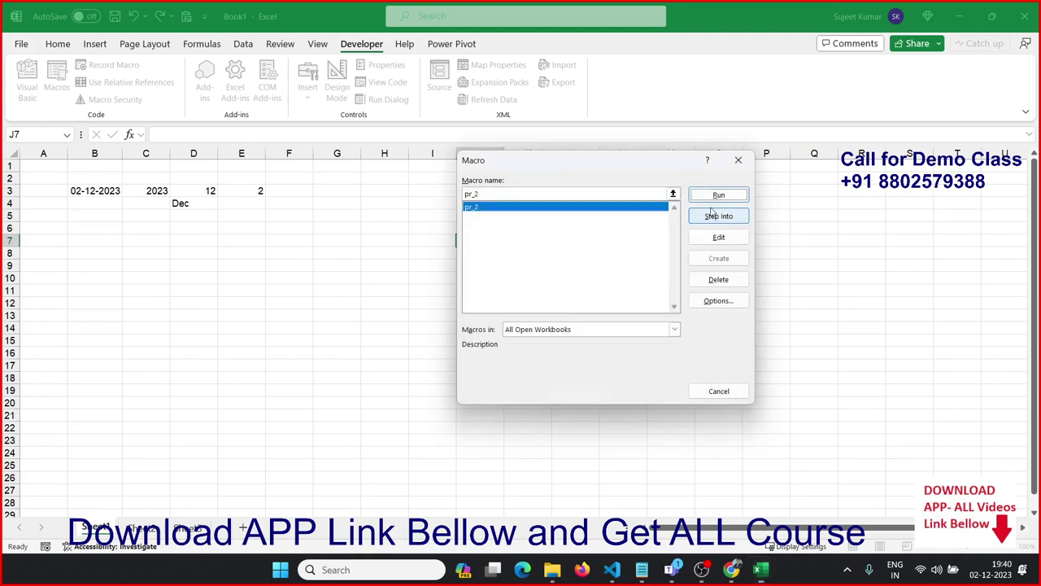
pyautogui.click(737, 160)
pyautogui.click(502, 201)
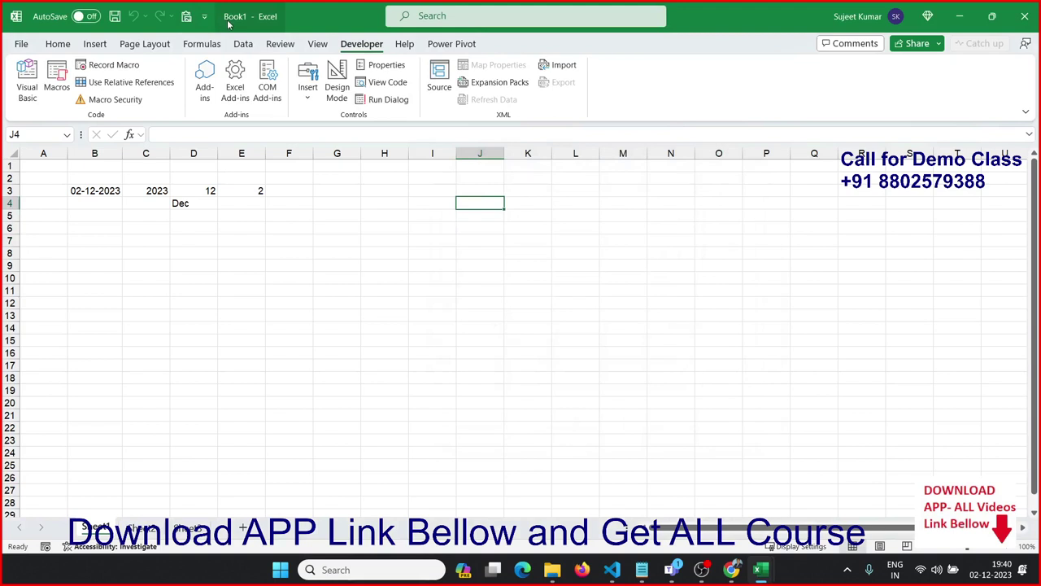
# Glance at the File backstage view and the Macros list, then close them.
pyautogui.click(22, 45)
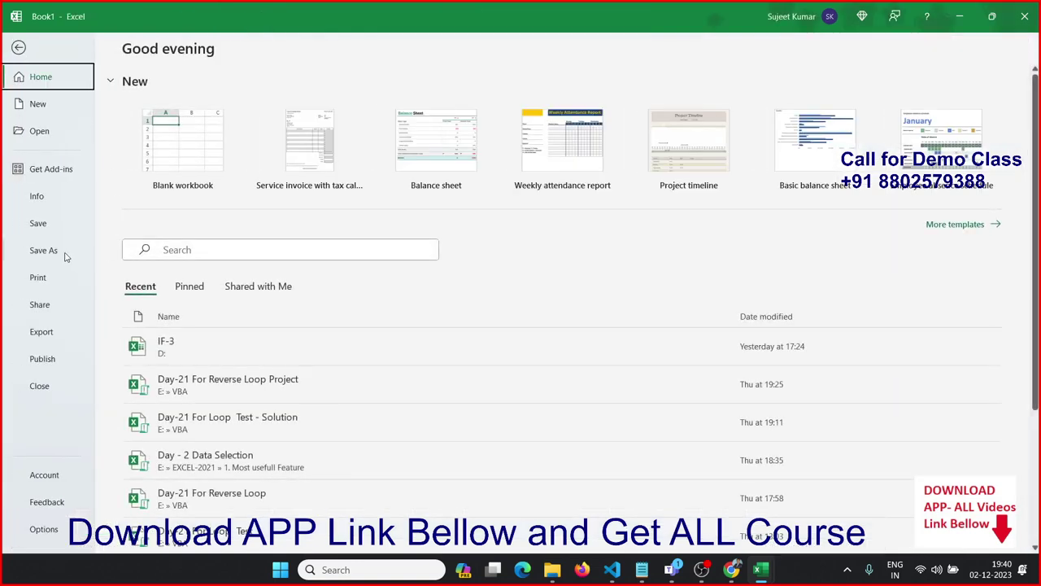
pyautogui.click(13, 54)
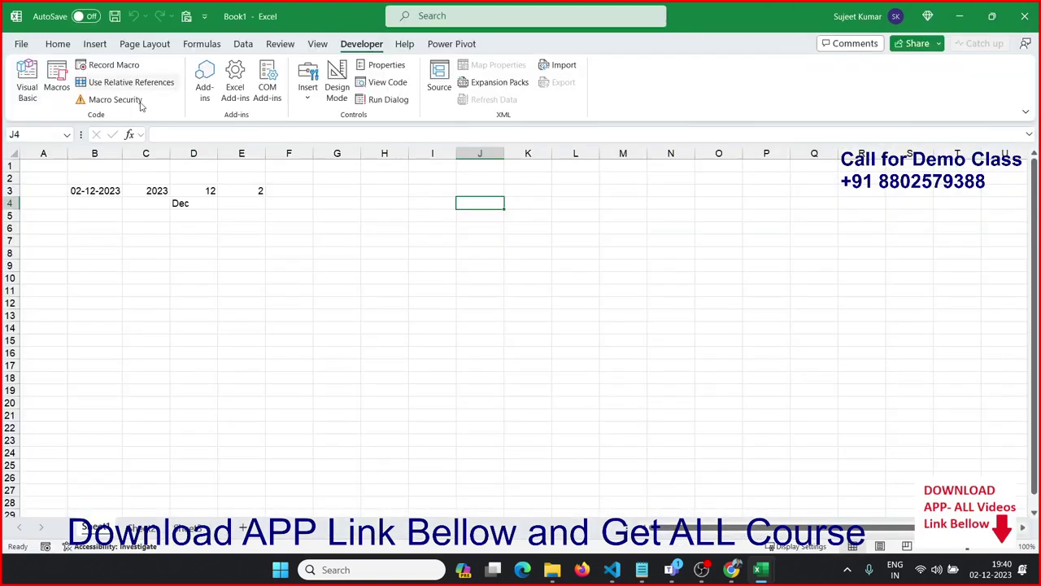
pyautogui.click(66, 81)
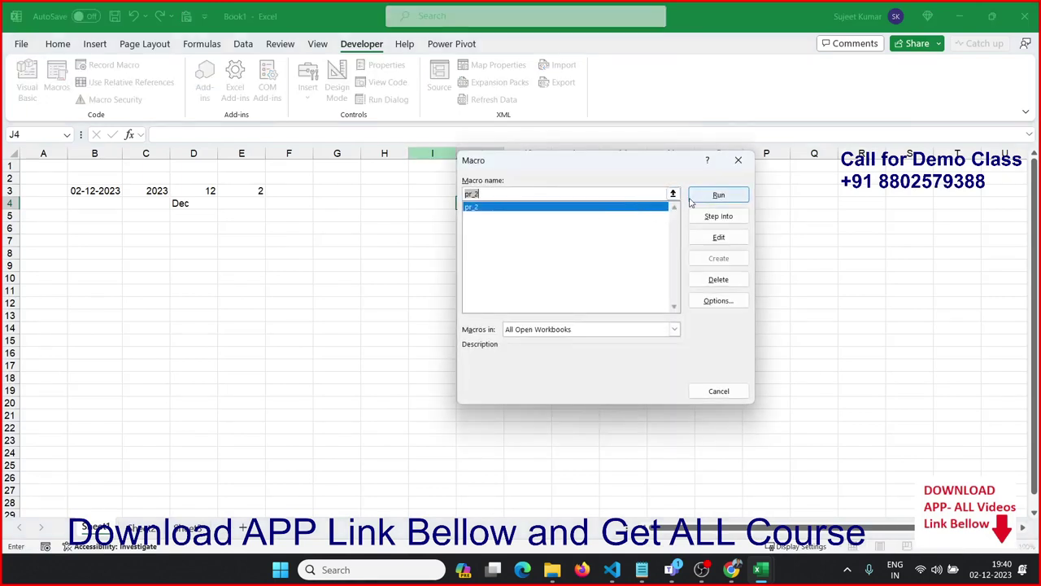
pyautogui.click(749, 163)
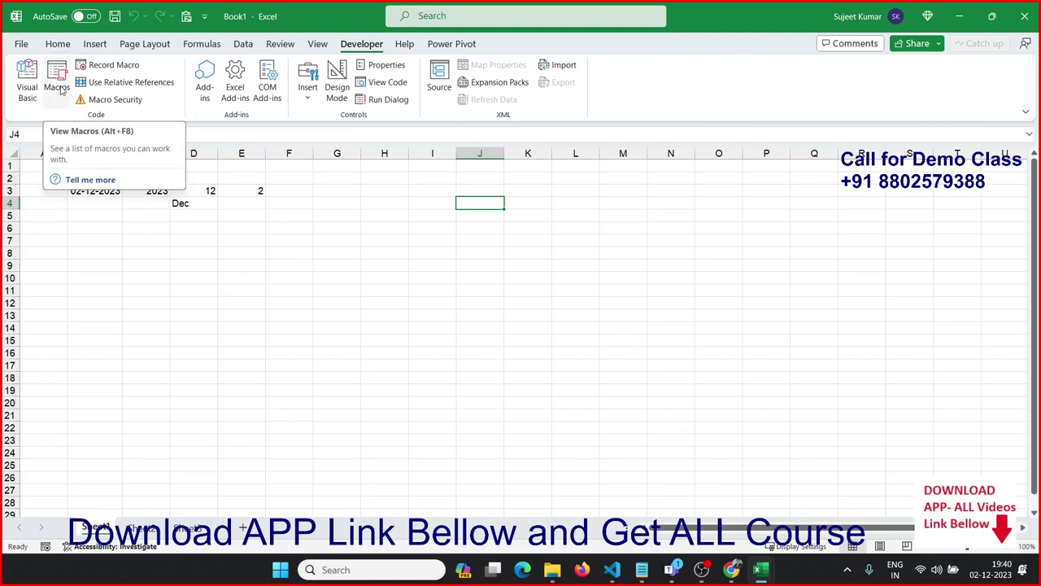
# Save the workbook as pro-1, Excel Macro-Enabled Workbook (*.xlsm), on APP_Rec (D:).
pyautogui.click(21, 47)
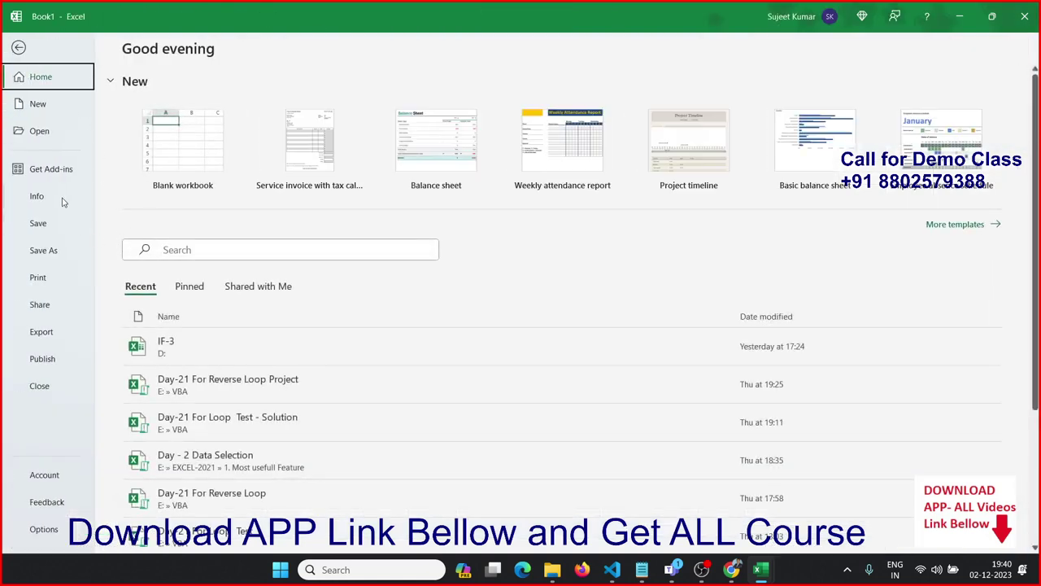
pyautogui.click(62, 253)
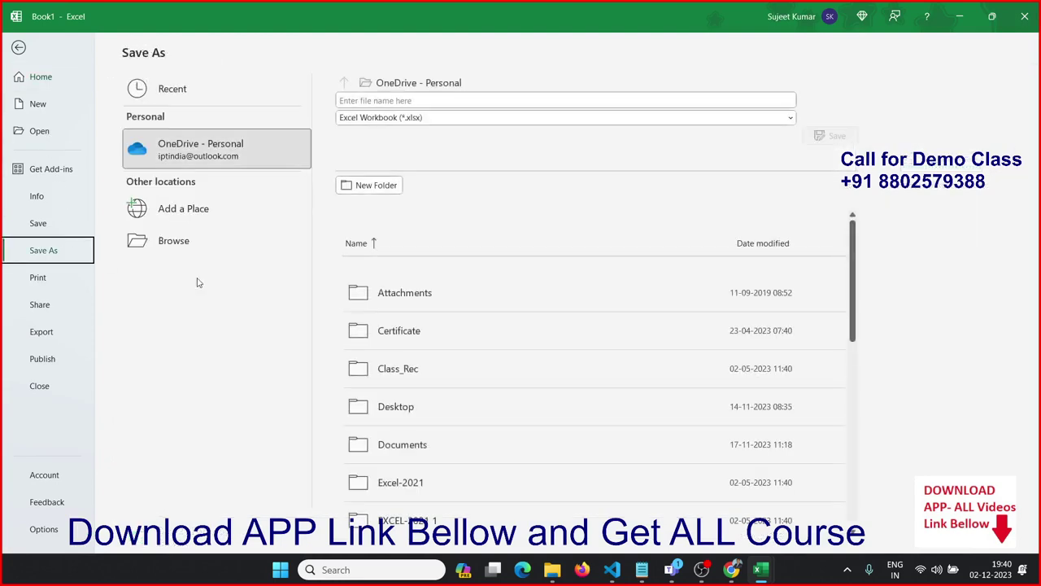
pyautogui.click(402, 117)
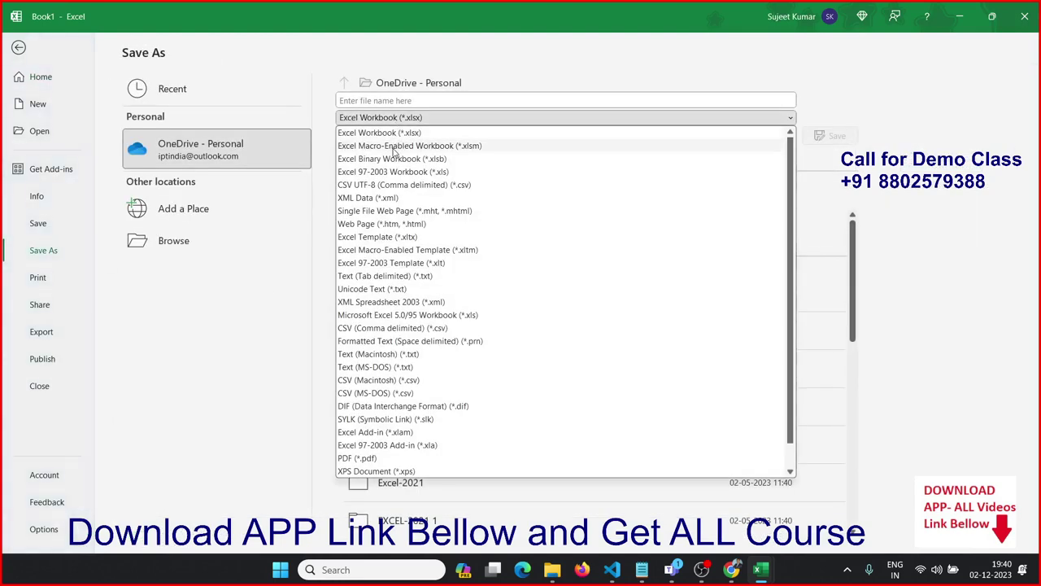
pyautogui.click(395, 145)
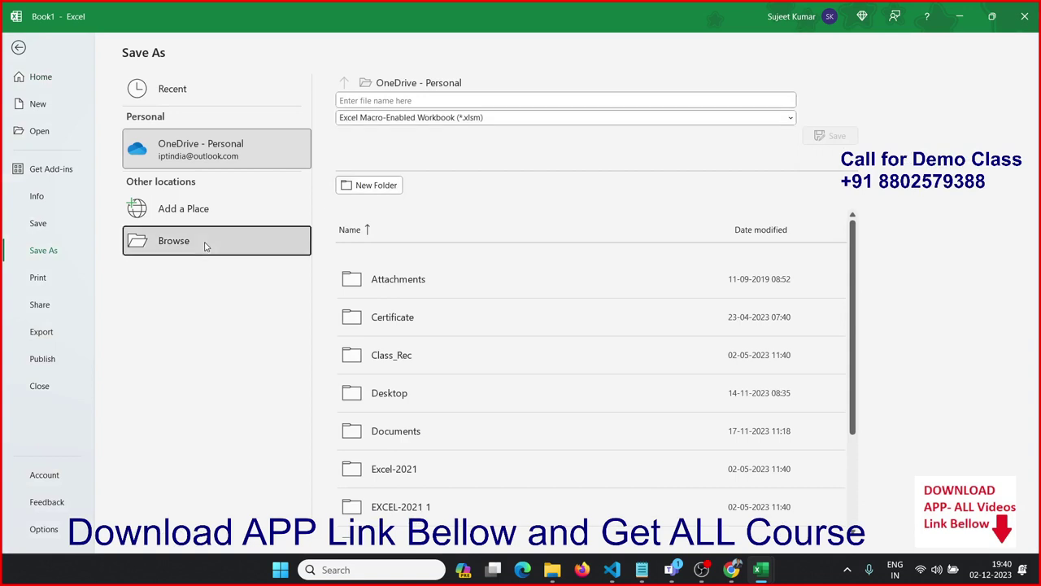
pyautogui.click(174, 240)
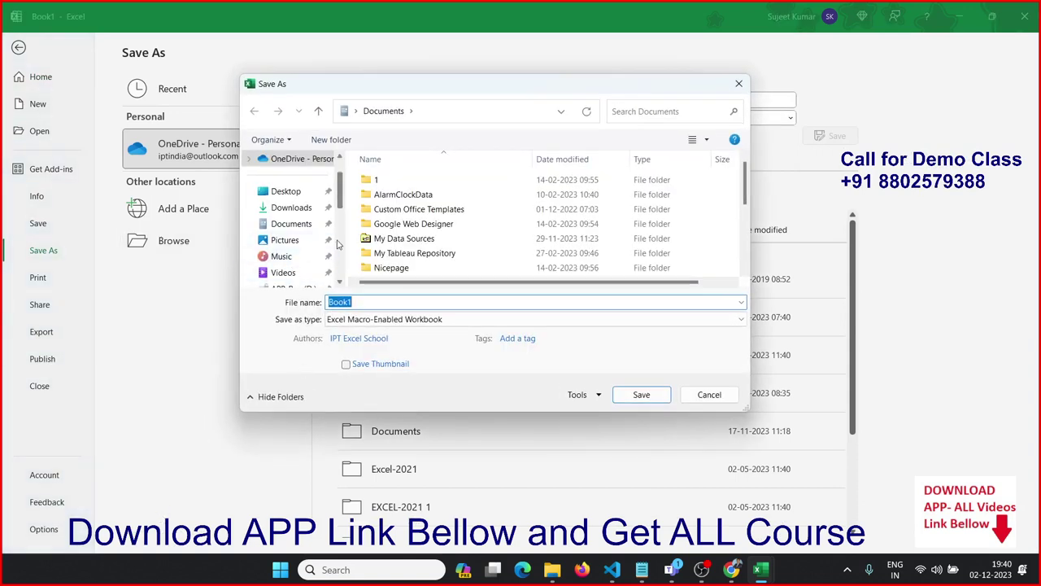
pyautogui.scroll(-5, 338, 207)
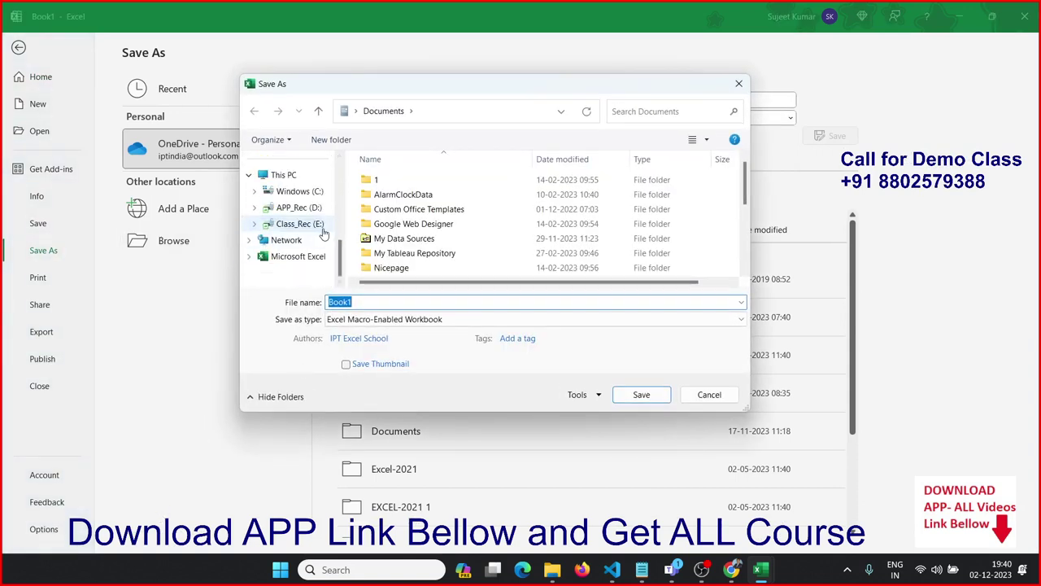
pyautogui.click(309, 223)
pyautogui.click(297, 207)
pyautogui.doubleClick(345, 301)
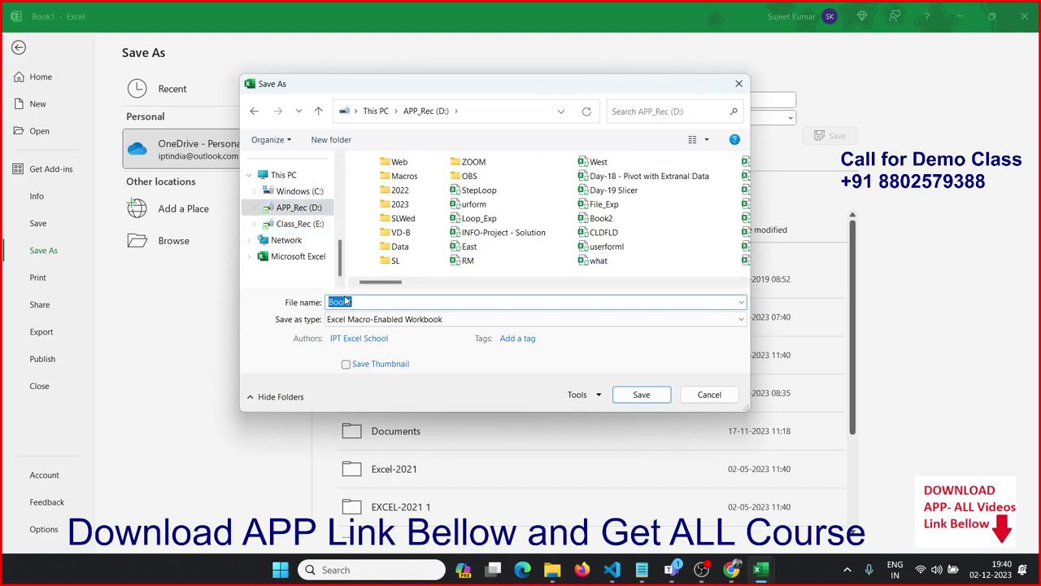
pyautogui.write('pro-')
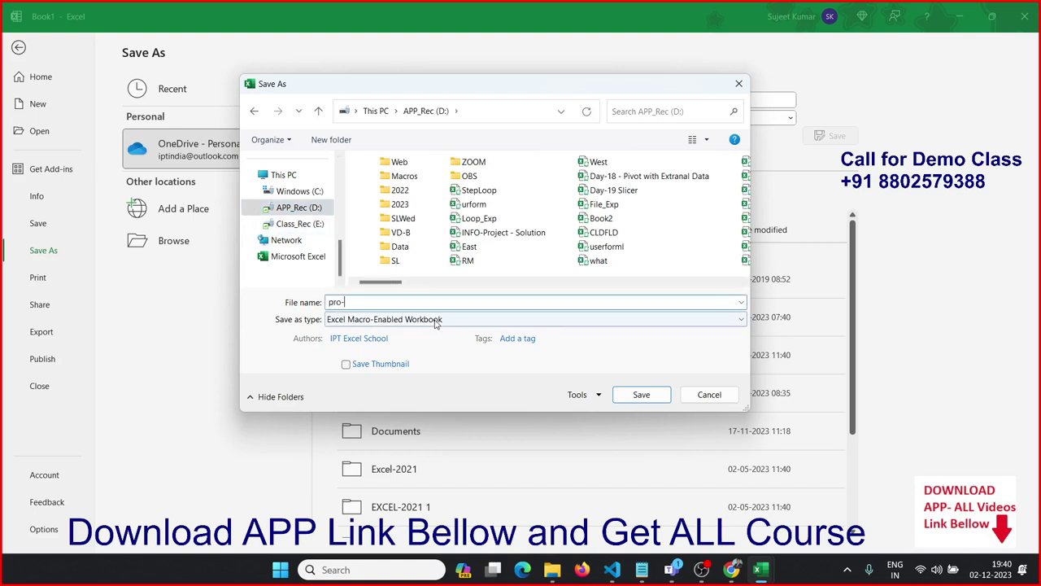
pyautogui.write('1')
pyautogui.click(639, 390)
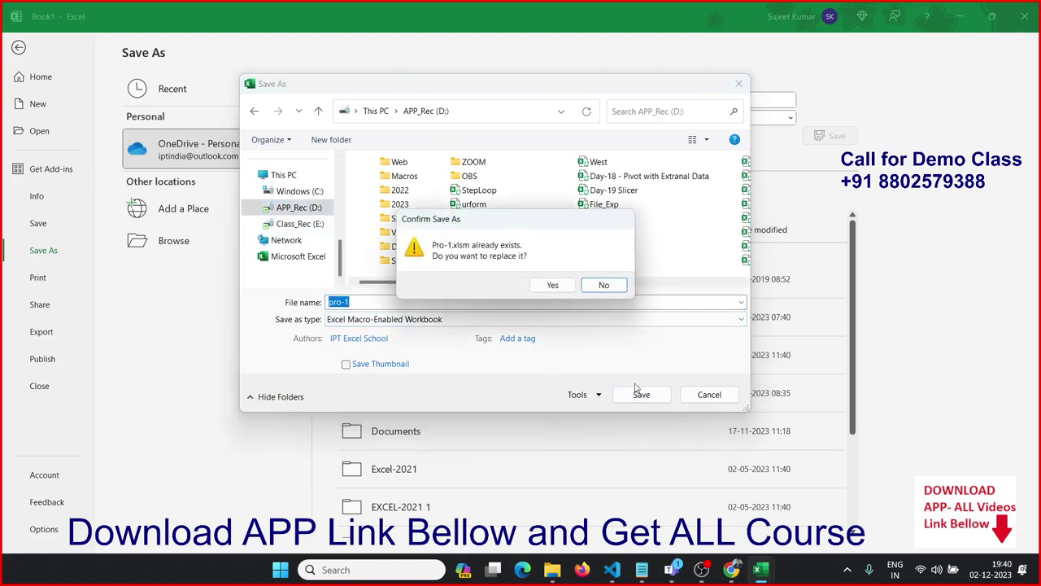
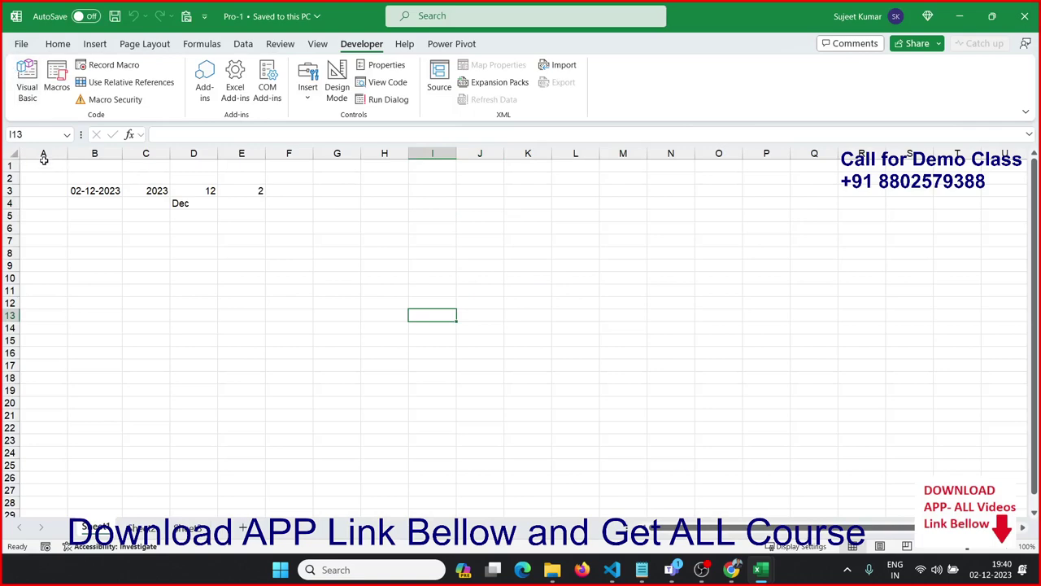
# Copy the macro name pr_2 from the Module1 code.
pyautogui.click(33, 90)
pyautogui.moveTo(217, 77); pyautogui.dragTo(260, 77)
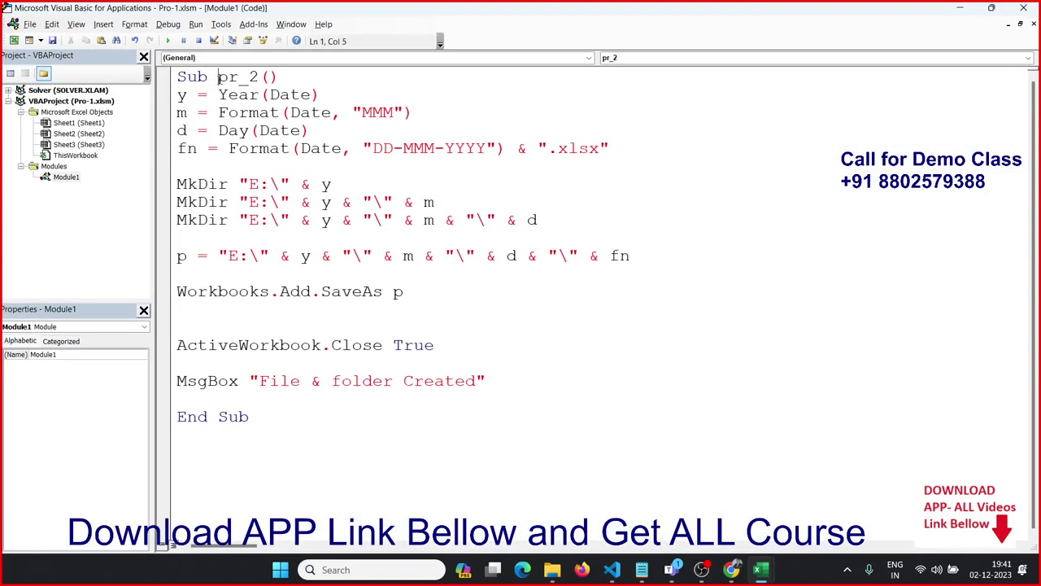
pyautogui.rightClick(259, 77)
pyautogui.rightClick(236, 81)
pyautogui.rightClick(236, 81)
pyautogui.click(264, 102)
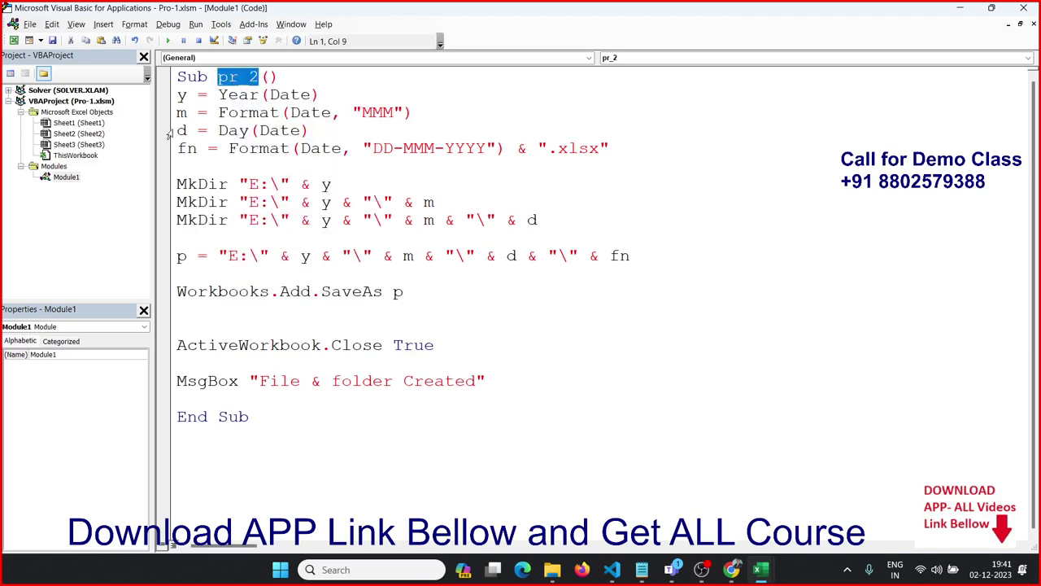
# Create a Workbook_Open event procedure in ThisWorkbook.
pyautogui.click(71, 155)
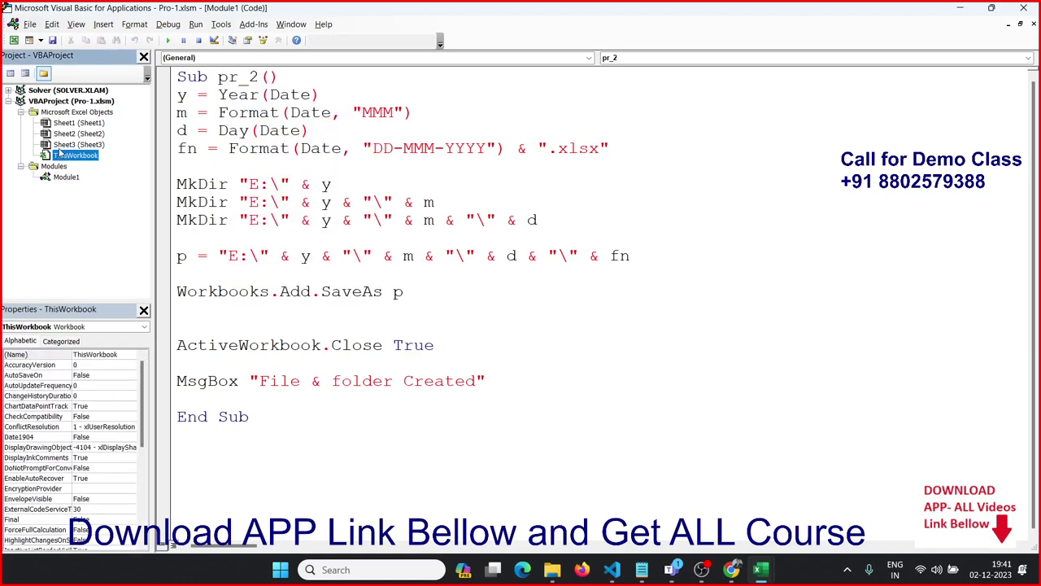
pyautogui.doubleClick(59, 158)
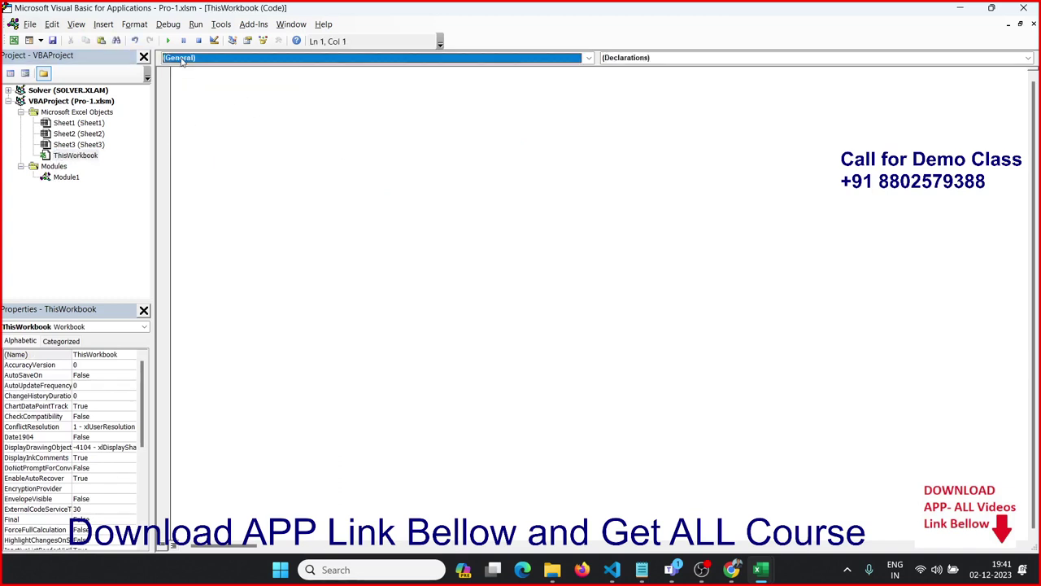
pyautogui.click(183, 59)
pyautogui.click(179, 78)
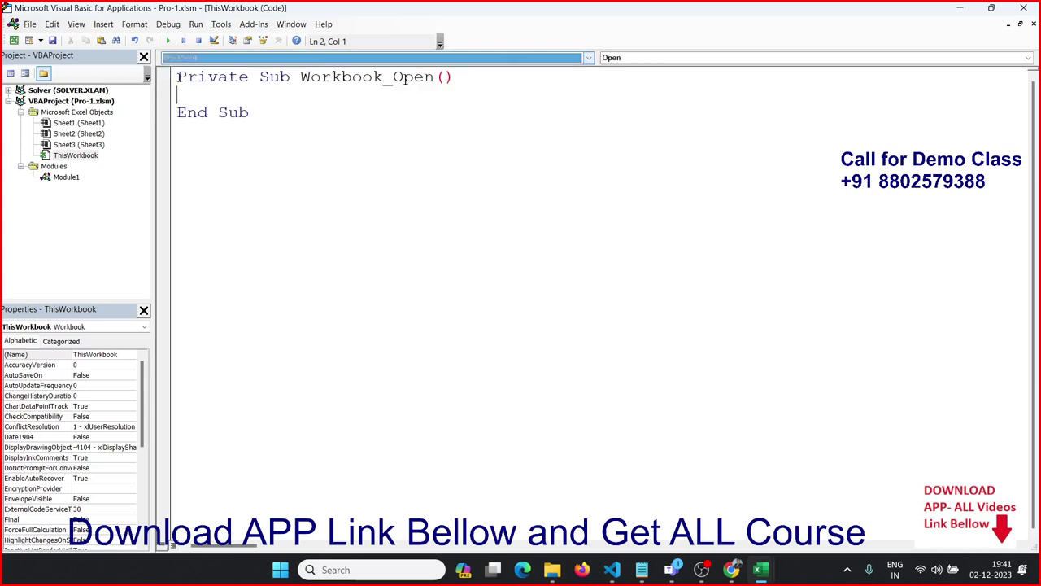
pyautogui.click(655, 59)
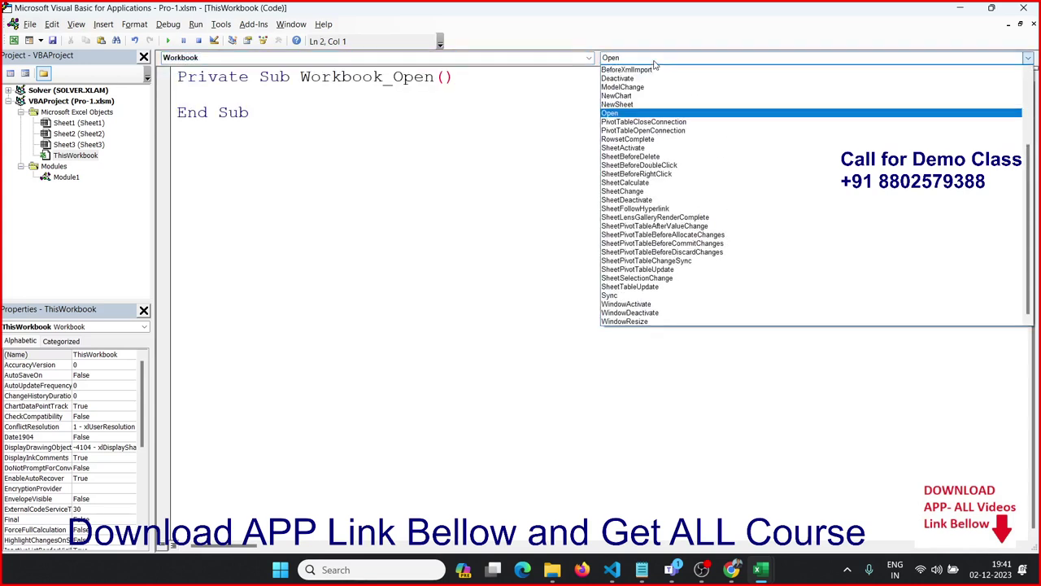
pyautogui.click(637, 115)
# Enter the pr_2 call inside Workbook_Open and return to the pr_2 macro.
pyautogui.rightClick(180, 94)
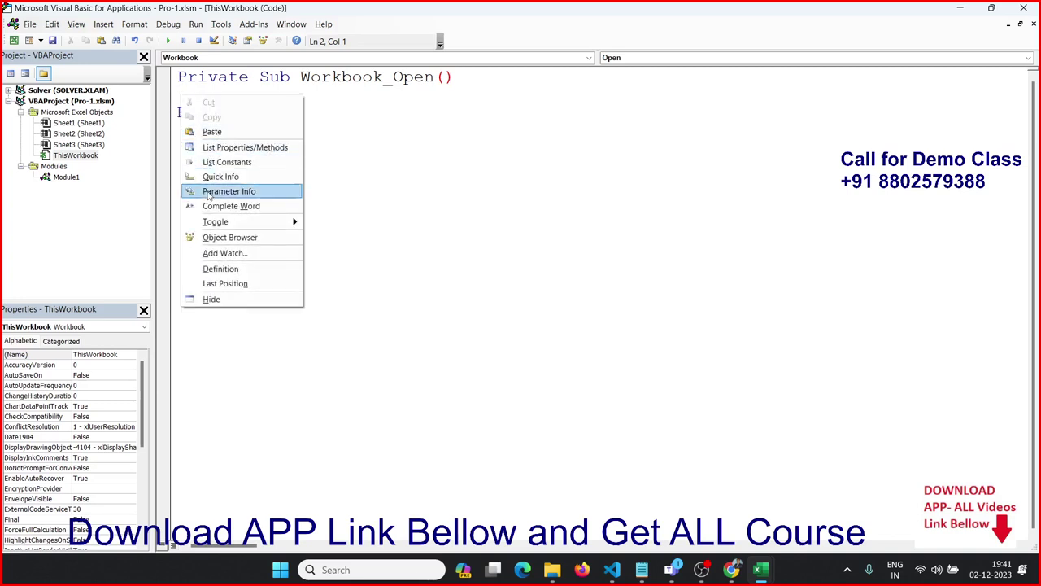
pyautogui.press('Escape')
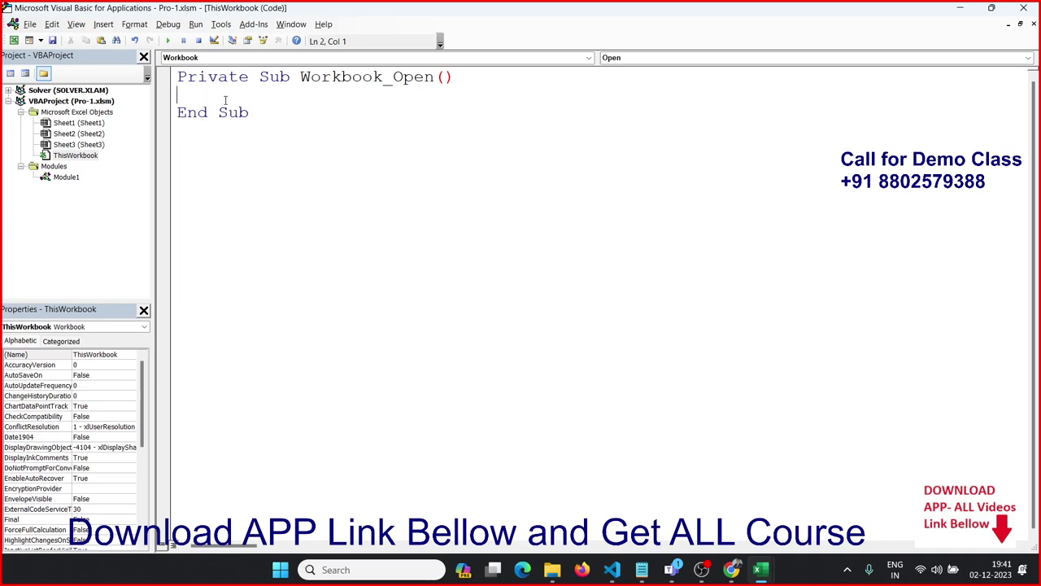
pyautogui.write('pr_2')
pyautogui.click(259, 183)
pyautogui.doubleClick(73, 179)
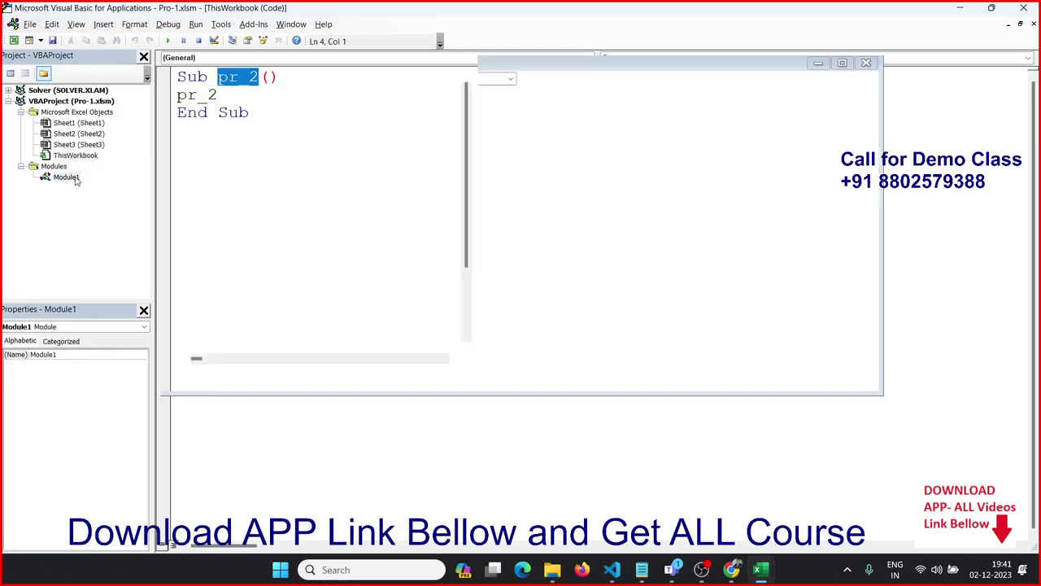
# Run pr_2 twice with F5 so the second run hits error 75, then debug at the first MkDir.
pyautogui.click(271, 183)
pyautogui.press('F5')
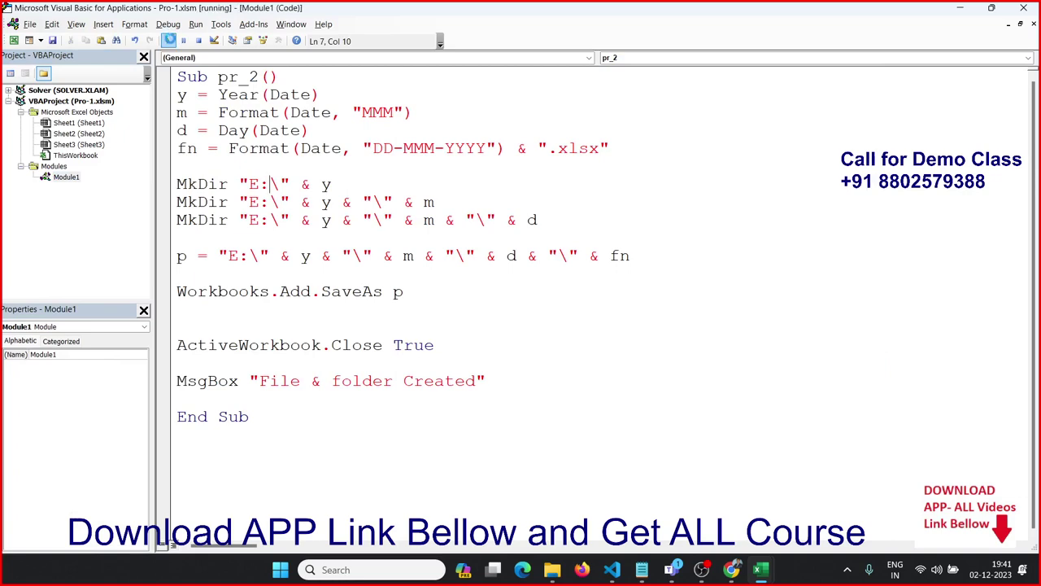
pyautogui.click(535, 328)
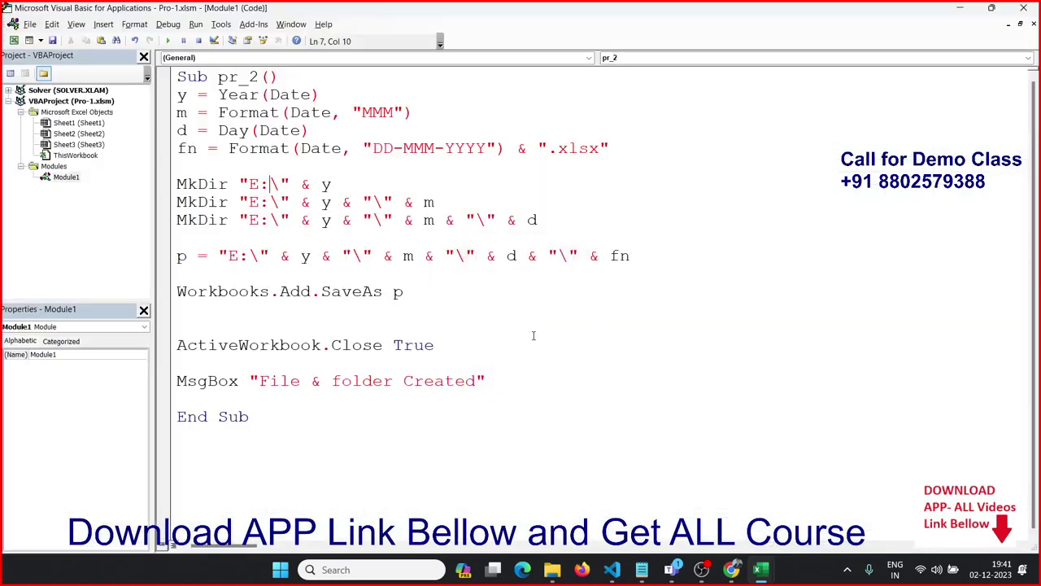
pyautogui.press('F5')
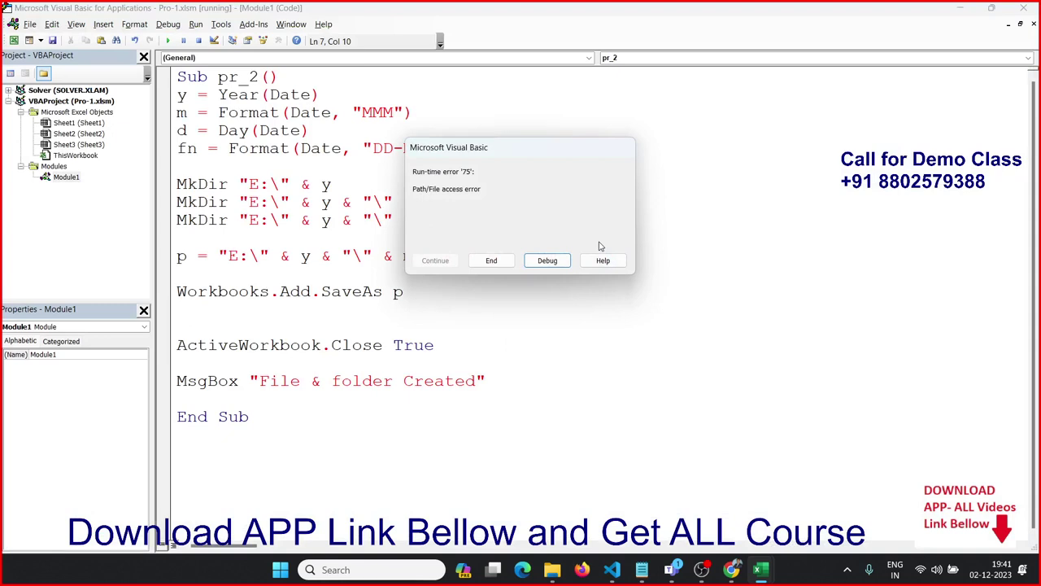
pyautogui.click(547, 260)
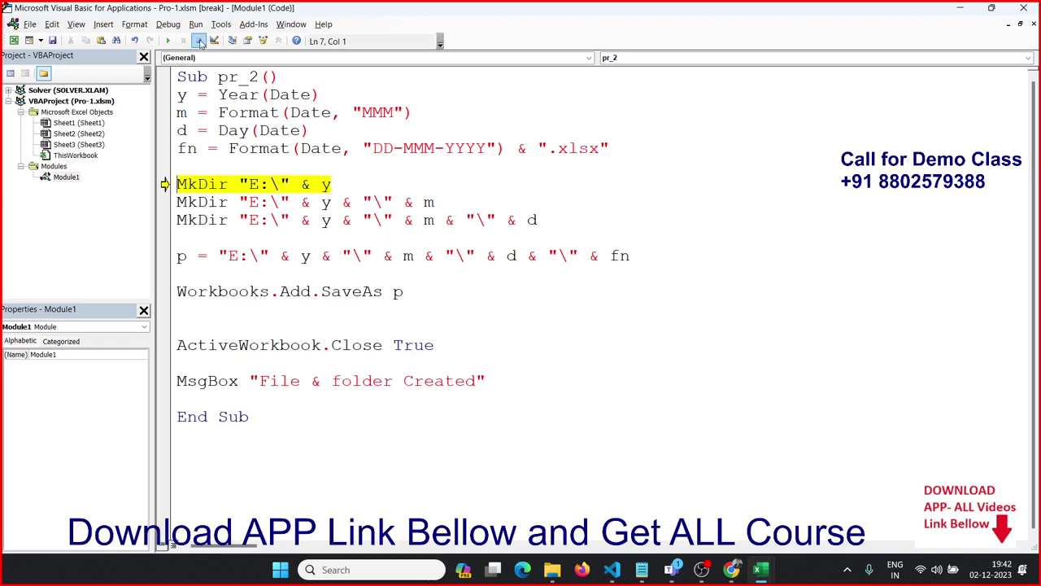
# Reset the paused macro and add 'On Error Resume Next' above the first MkDir line.
pyautogui.click(198, 41)
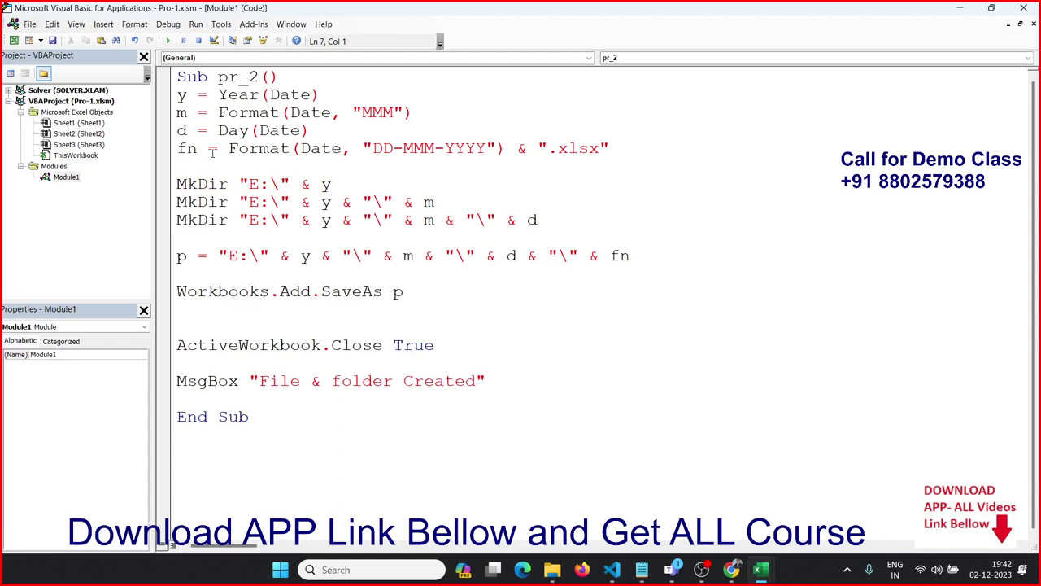
pyautogui.press('Return')
pyautogui.press('Up')
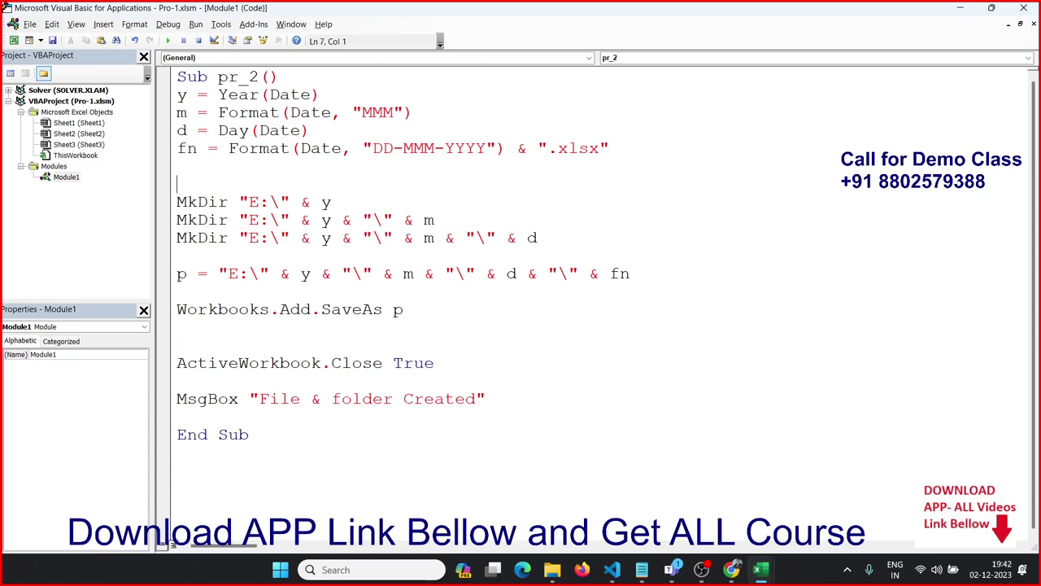
pyautogui.press('Up')
pyautogui.write('on ')
pyautogui.write('error re')
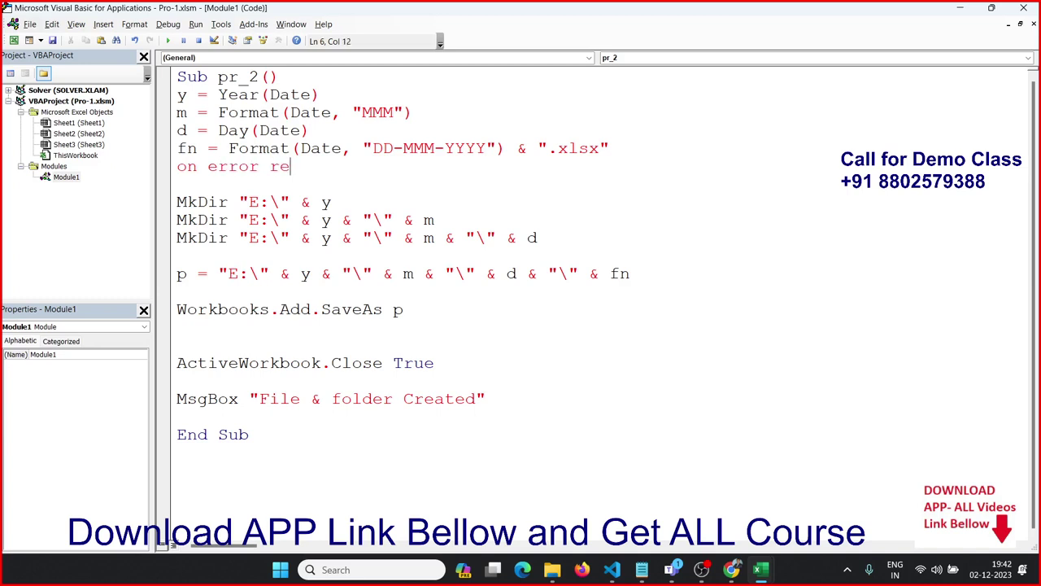
pyautogui.write('sume ne')
pyautogui.write('xt')
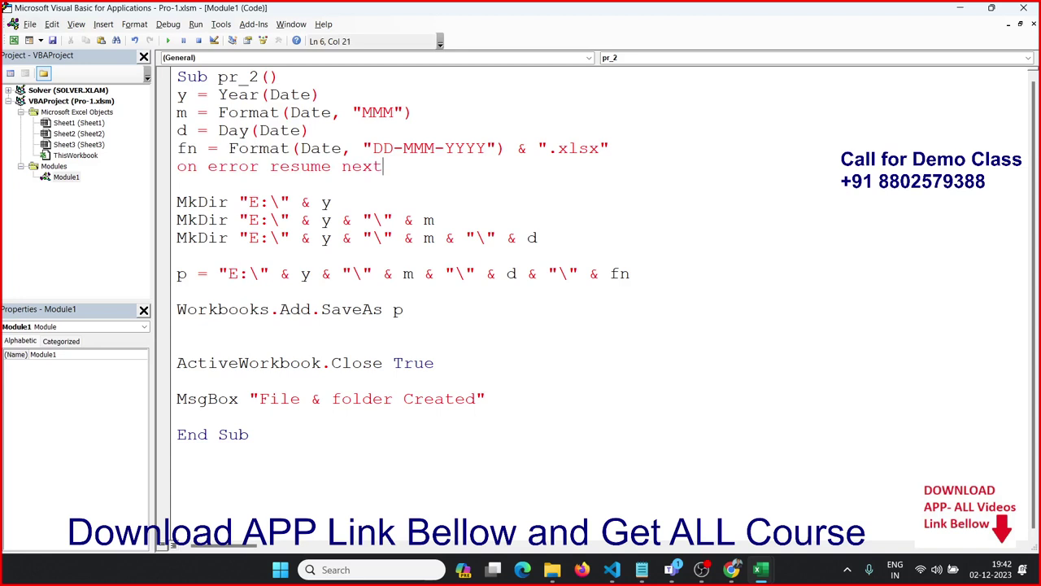
pyautogui.press('Return')
# Point out the year, month and day folder MkDir lines below it.
pyautogui.click(383, 166)
pyautogui.moveTo(177, 184); pyautogui.dragTo(268, 219)
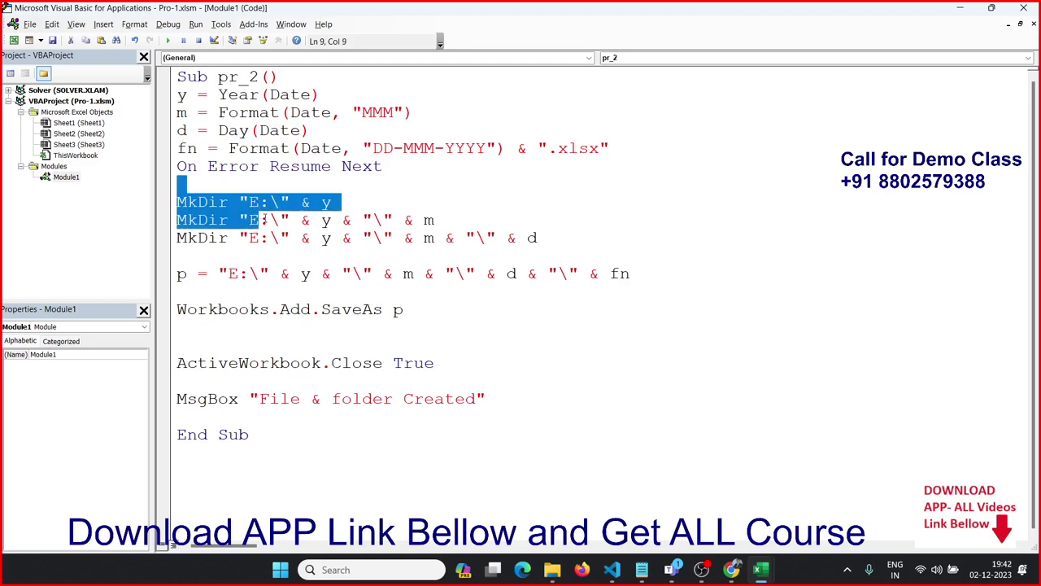
pyautogui.click(269, 257)
pyautogui.click(169, 207)
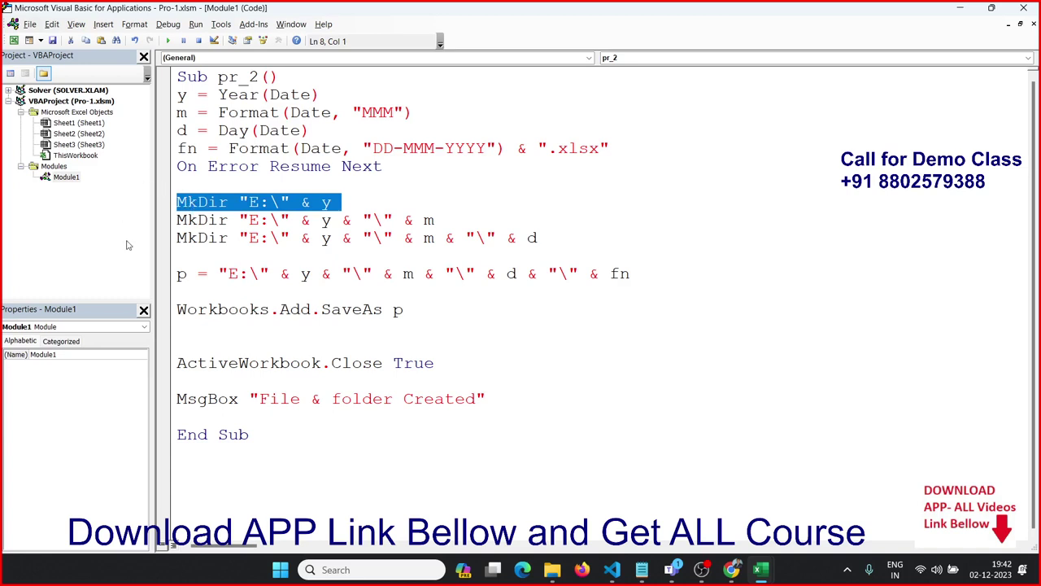
pyautogui.click(170, 220)
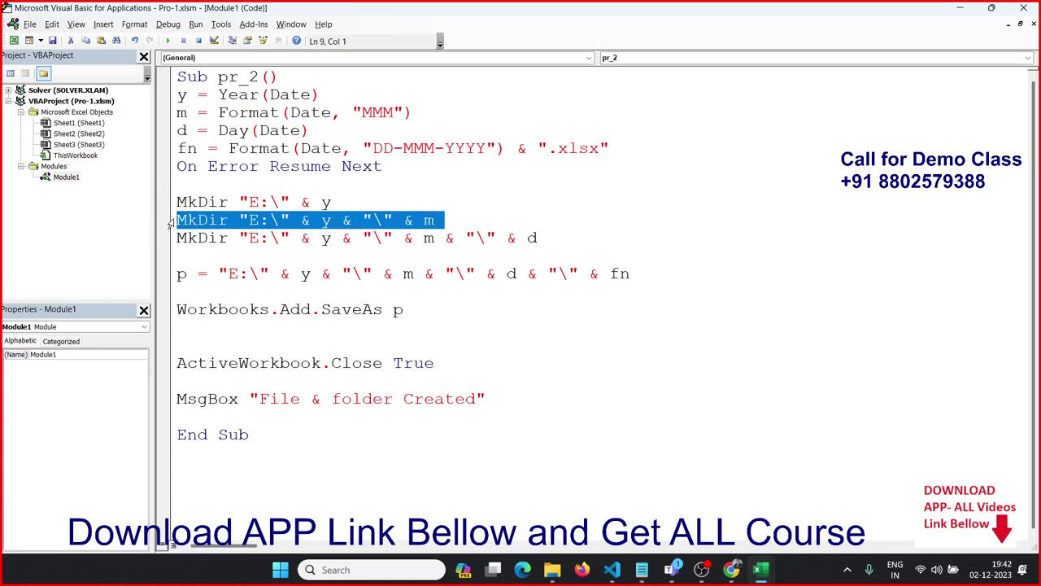
pyautogui.click(169, 247)
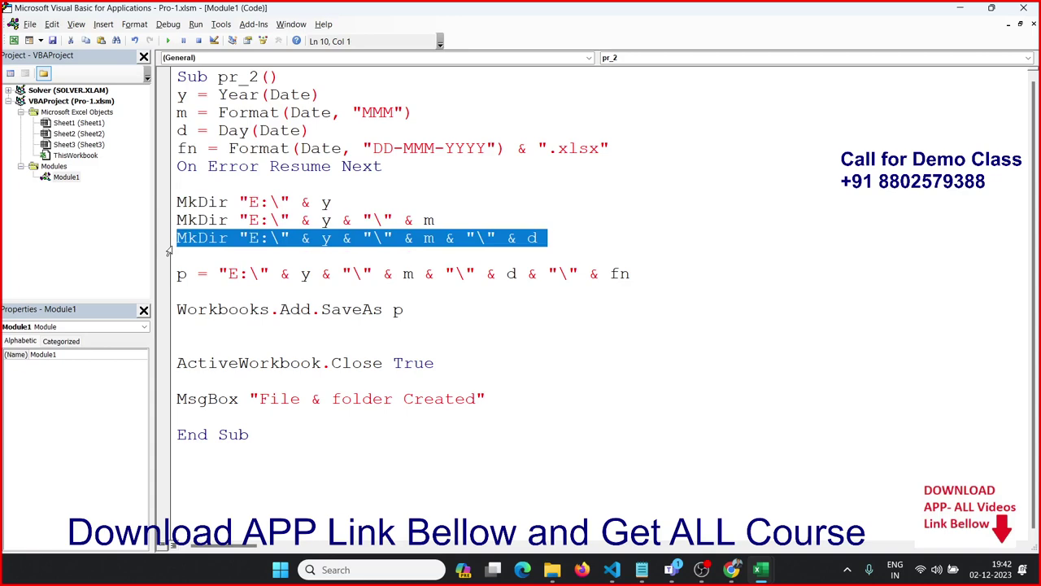
# Delete folder 2 from E:\2023\Dec and return to the pr_2 code.
pyautogui.click(551, 523)
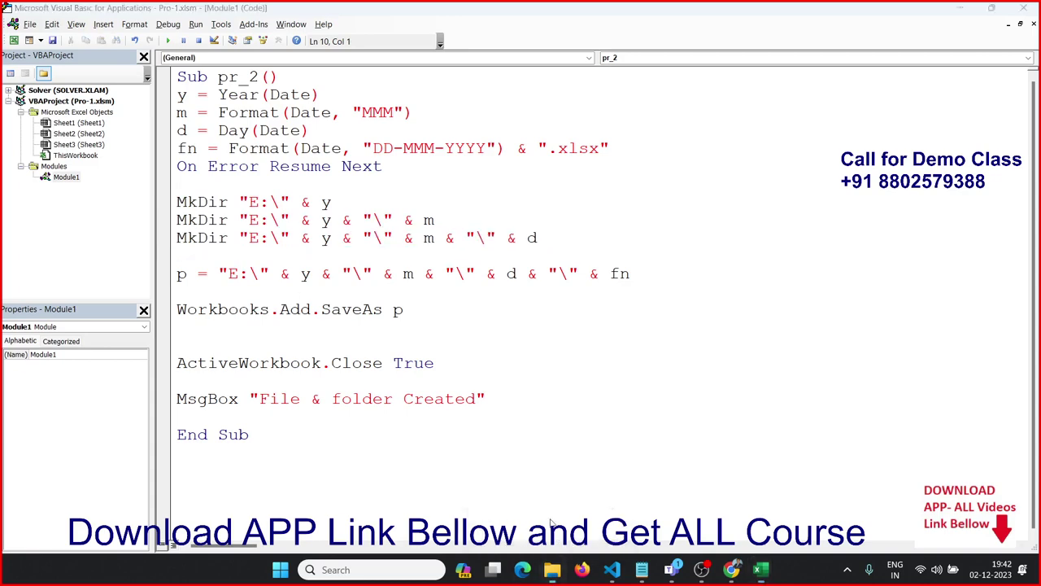
pyautogui.doubleClick(233, 413)
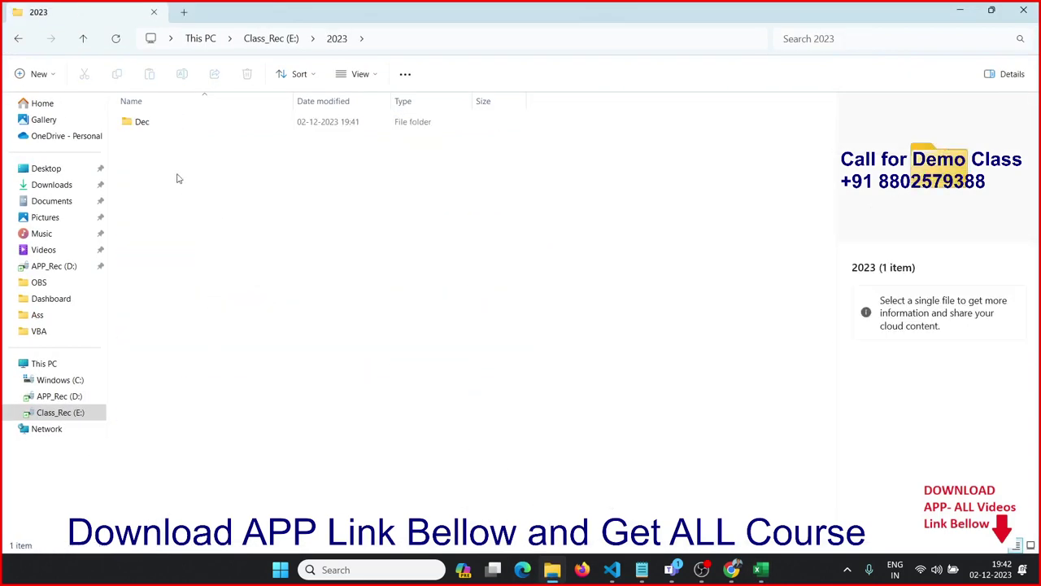
pyautogui.doubleClick(157, 122)
pyautogui.click(154, 127)
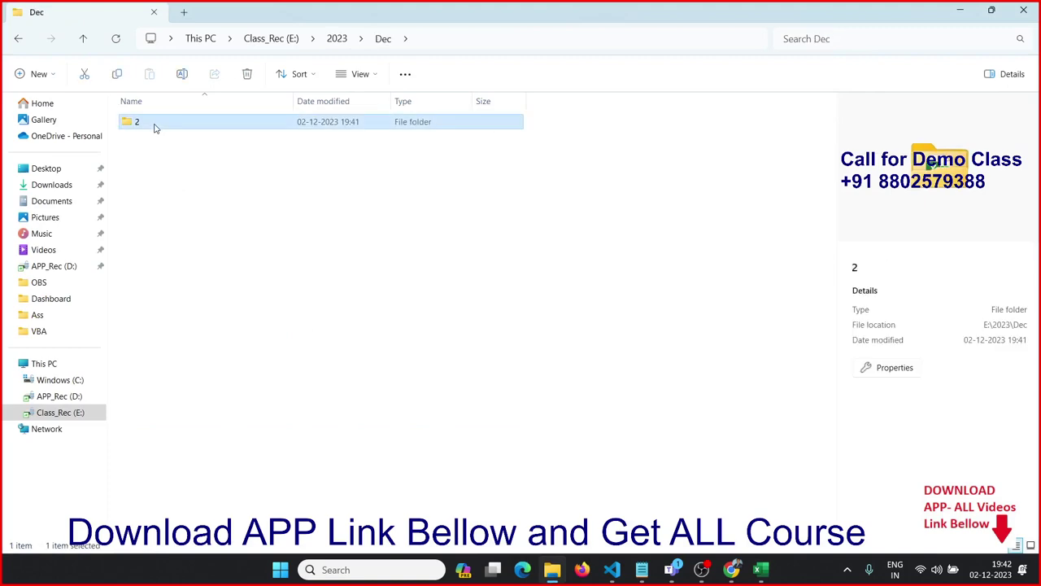
pyautogui.press('Delete')
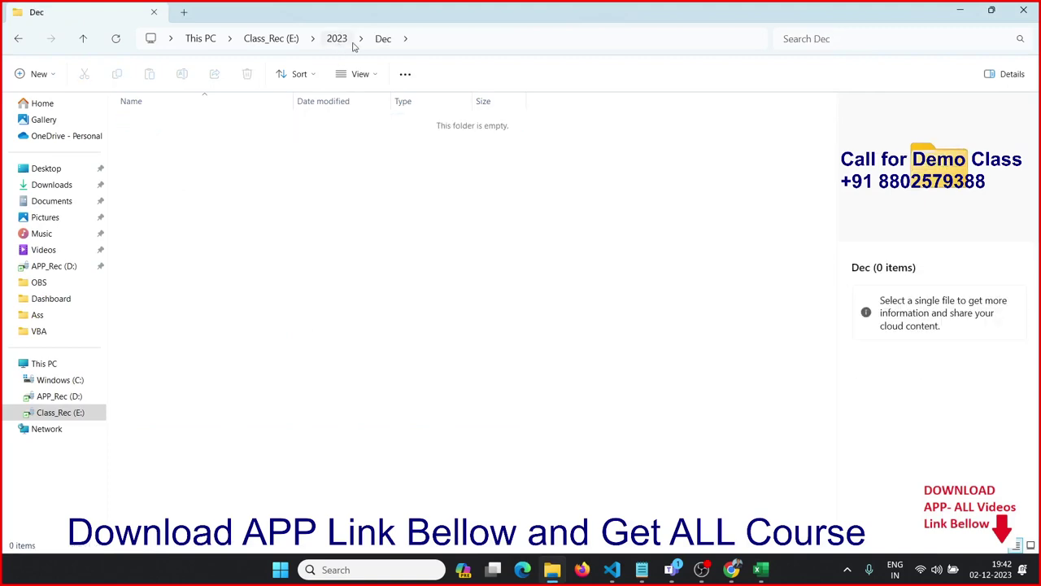
pyautogui.click(961, 10)
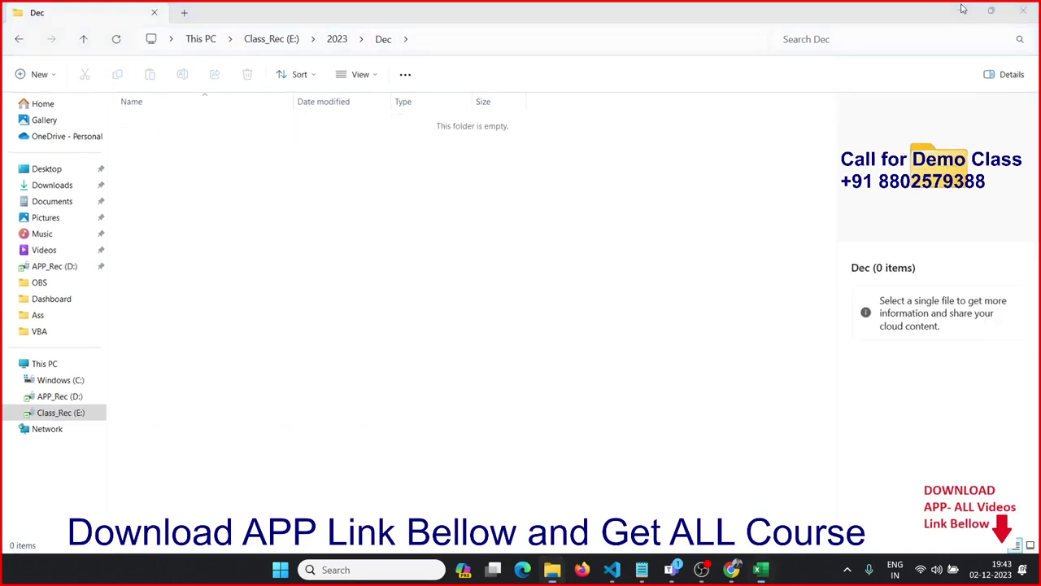
pyautogui.click(395, 184)
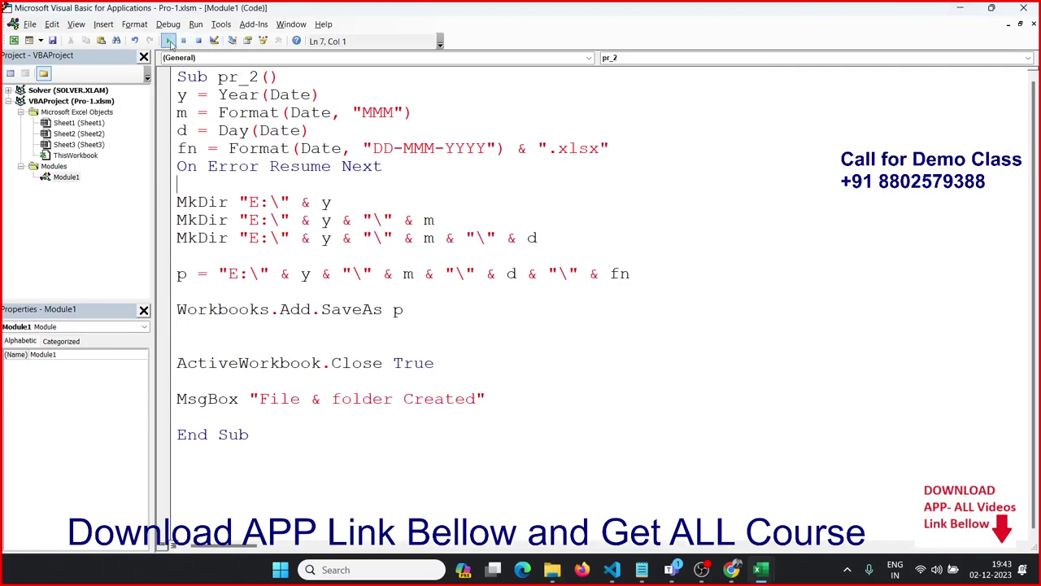
# Rerun pr_2, accept the 'File & folder Created' message, and confirm folder 2 in E:\2023\Dec.
pyautogui.click(169, 41)
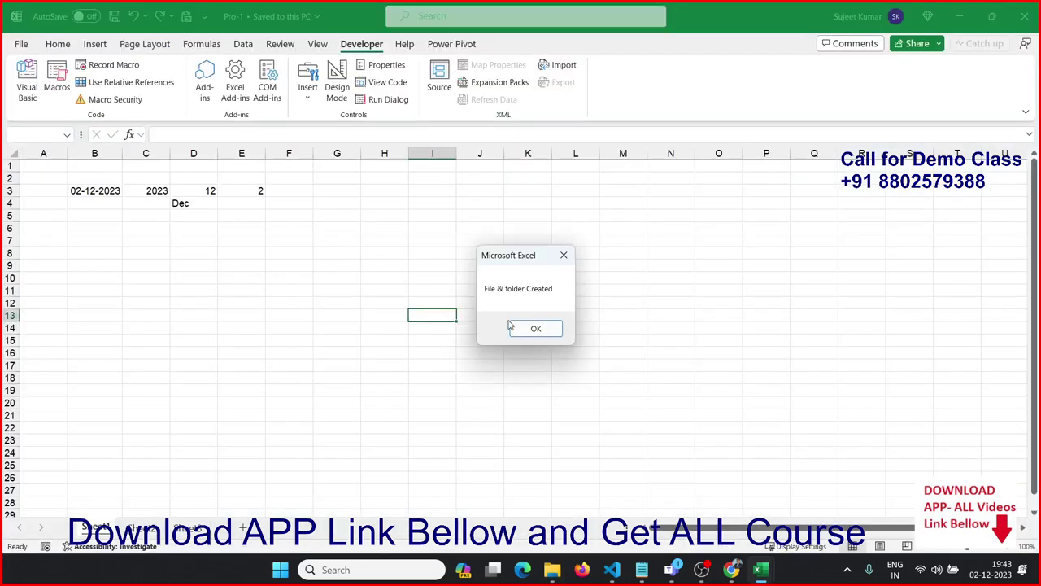
pyautogui.click(540, 328)
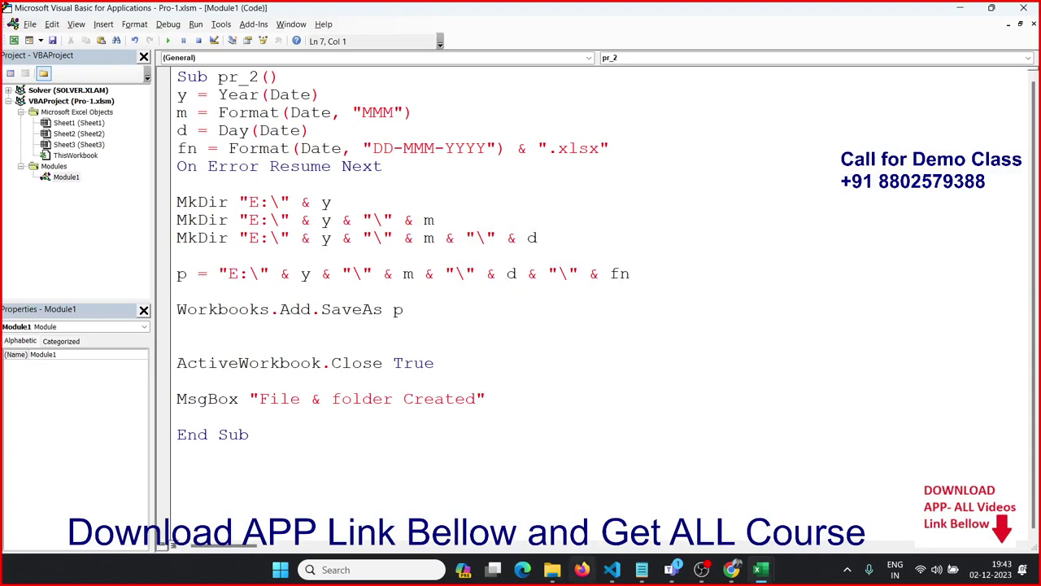
pyautogui.click(553, 570)
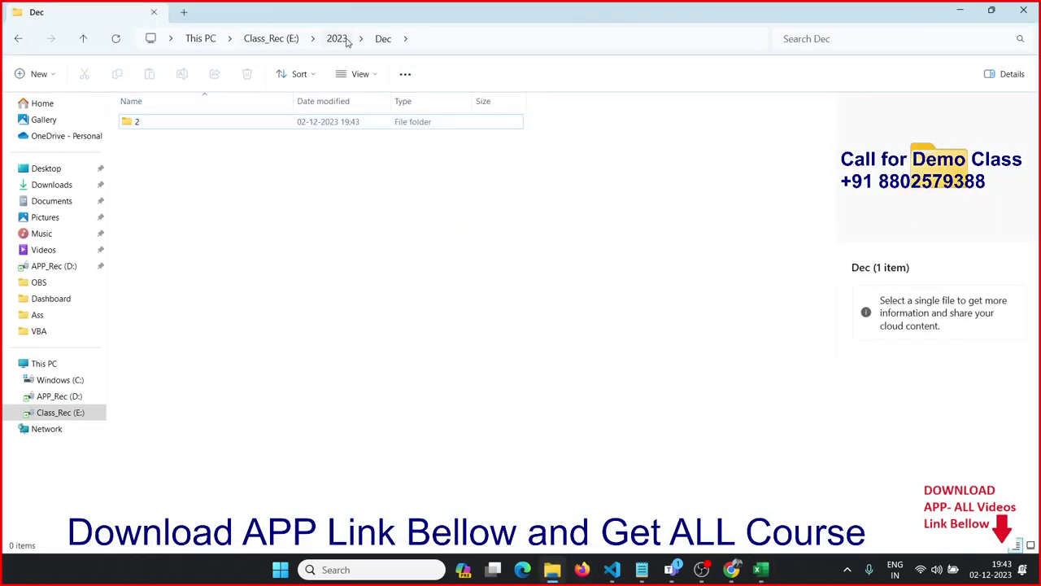
pyautogui.hotkey('alt', 'Tab')
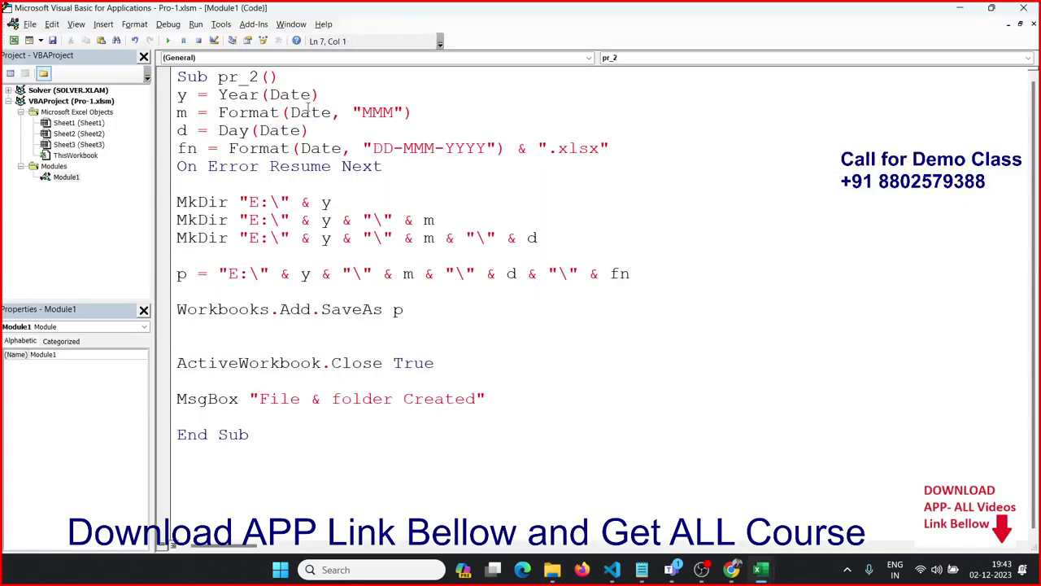
# Highlight the year and month folder MkDir lines to explain them.
pyautogui.moveTo(311, 201)
pyautogui.mouseDown()
pyautogui.moveTo(352, 220)
pyautogui.moveTo(177, 202)
pyautogui.mouseUp()
pyautogui.click(334, 202)
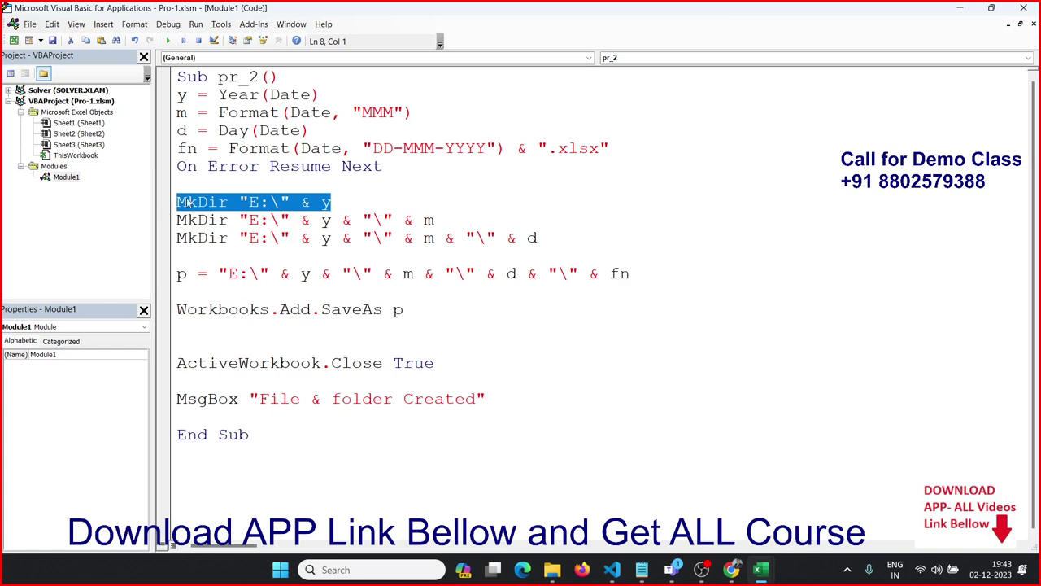
pyautogui.moveTo(177, 218); pyautogui.dragTo(449, 222)
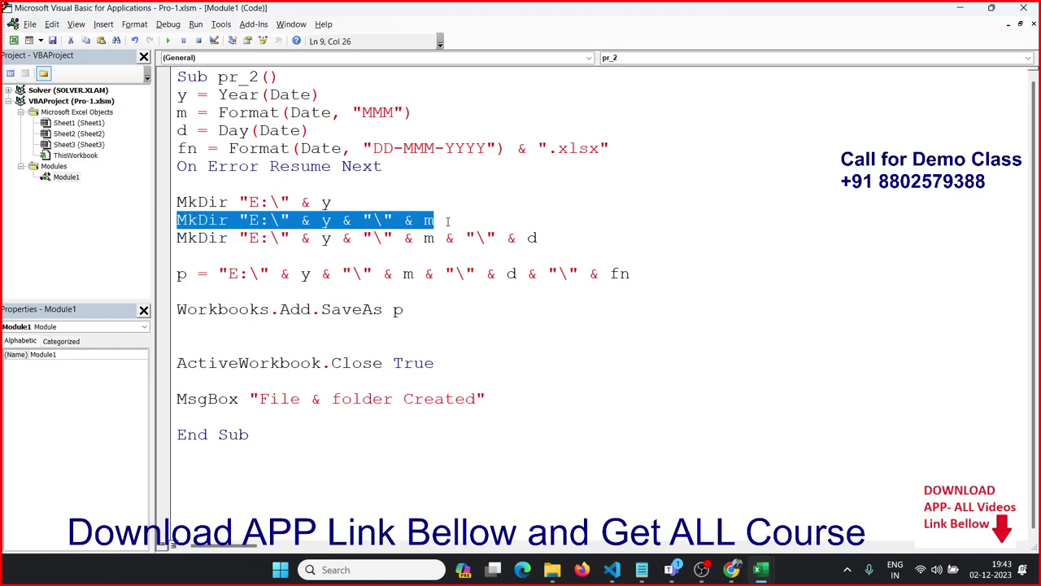
pyautogui.moveTo(401, 201); pyautogui.dragTo(177, 202)
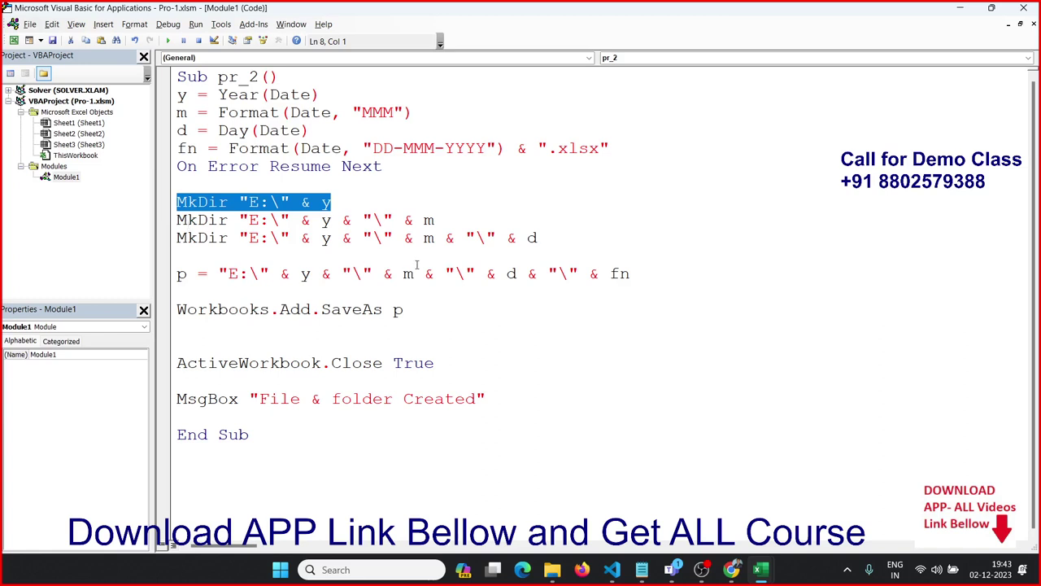
pyautogui.moveTo(435, 219); pyautogui.dragTo(158, 218)
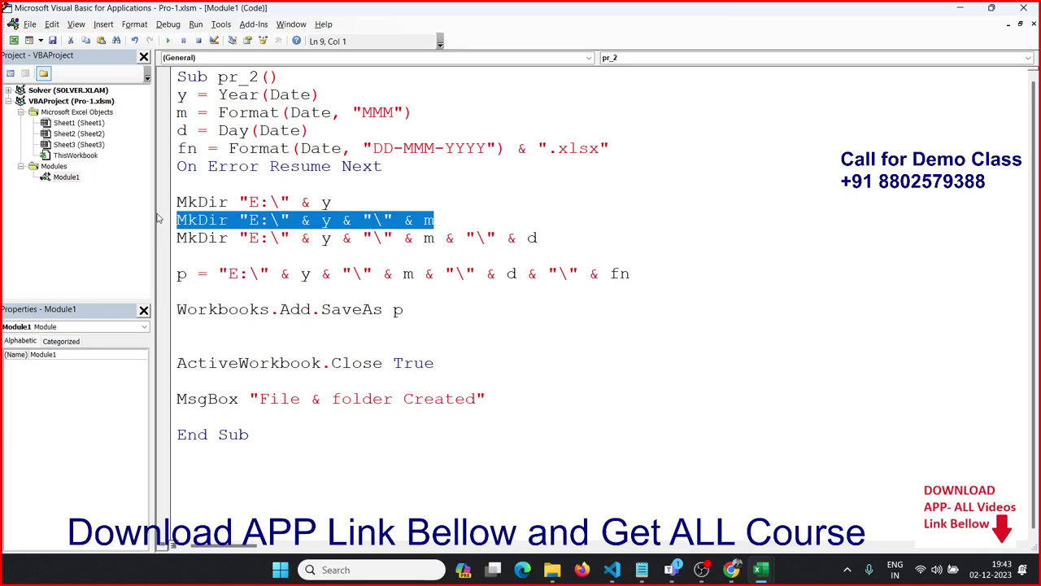
pyautogui.moveTo(567, 237)
pyautogui.mouseDown()
pyautogui.moveTo(104, 226)
pyautogui.moveTo(109, 246)
pyautogui.mouseUp()
pyautogui.click(112, 252)
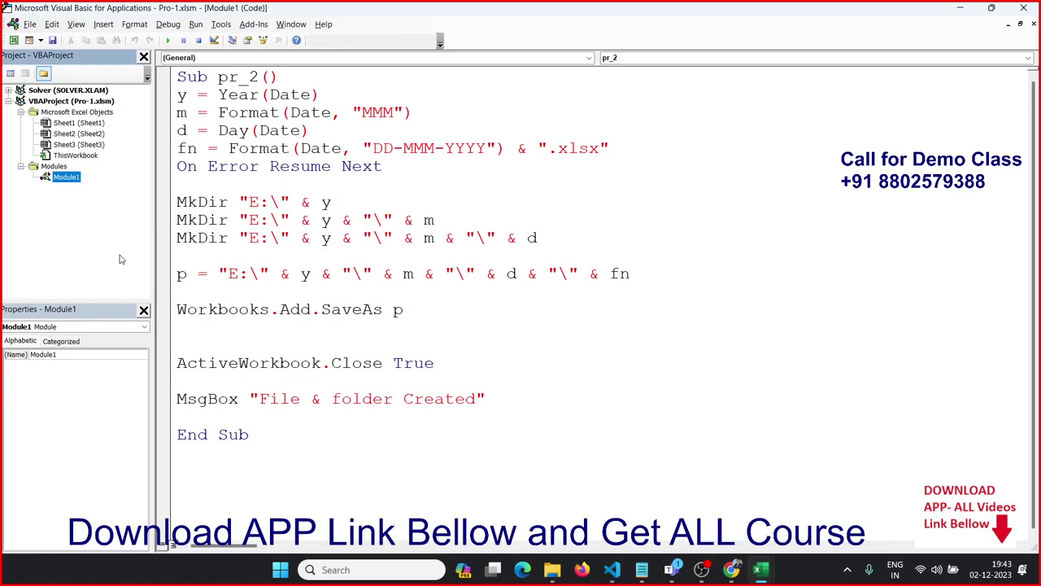
# Insert a blank line before On Error Resume Next and re-highlight the month and year MkDir lines.
pyautogui.click(177, 166)
pyautogui.press('Return')
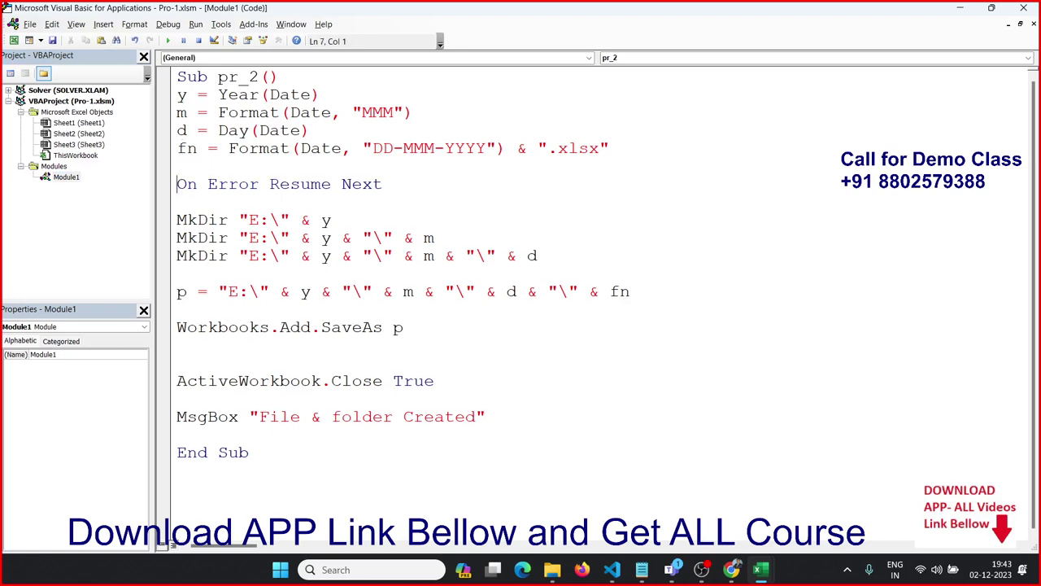
pyautogui.moveTo(436, 238); pyautogui.dragTo(177, 237)
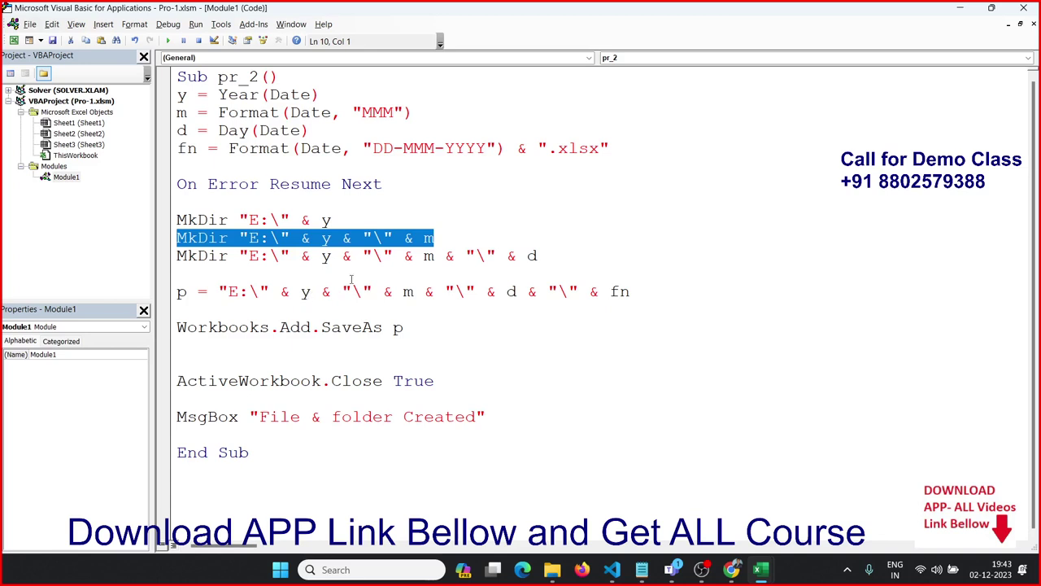
pyautogui.moveTo(355, 221); pyautogui.dragTo(29, 223)
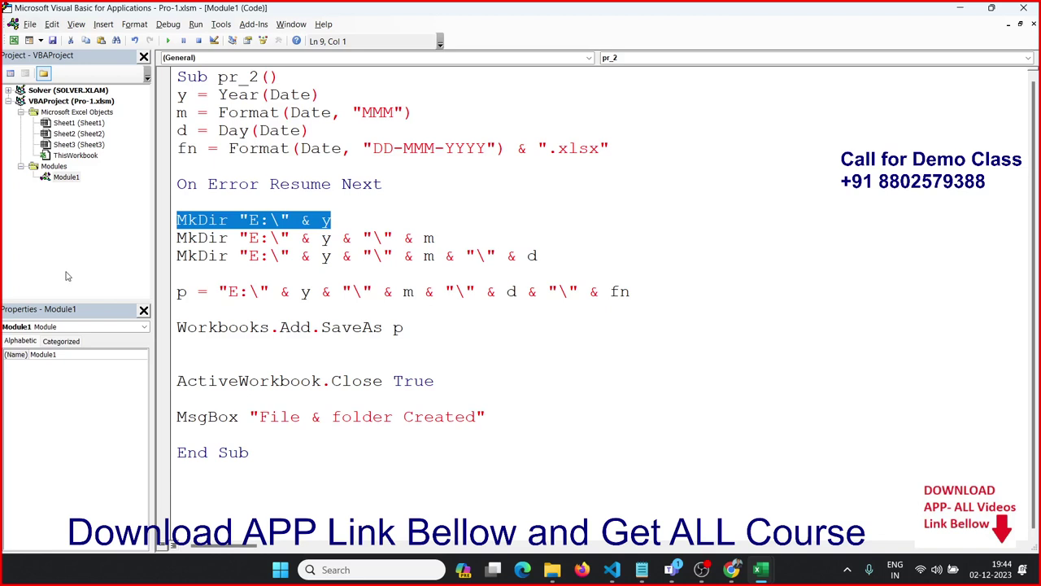
pyautogui.click(347, 367)
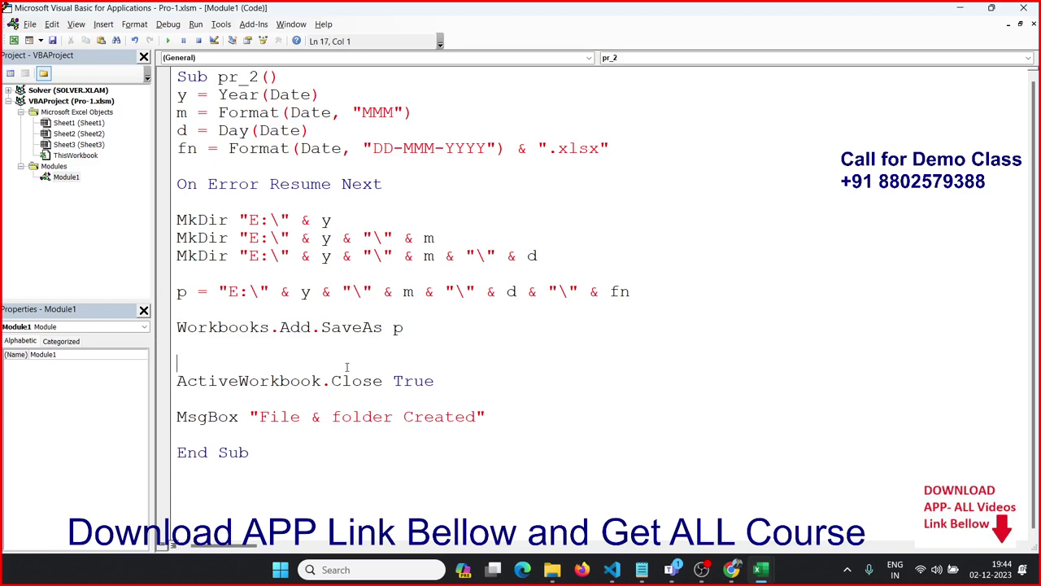
# Delete folder 2 from E:\2023\Dec in File Explorer and return to the code.
pyautogui.hotkey('alt', 'Tab')
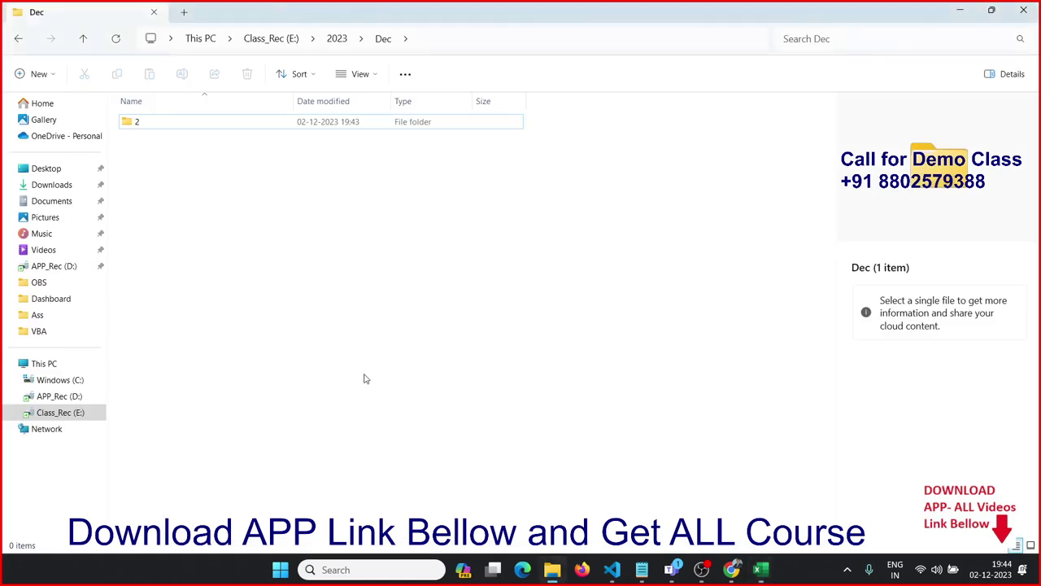
pyautogui.click(184, 122)
pyautogui.press('Delete')
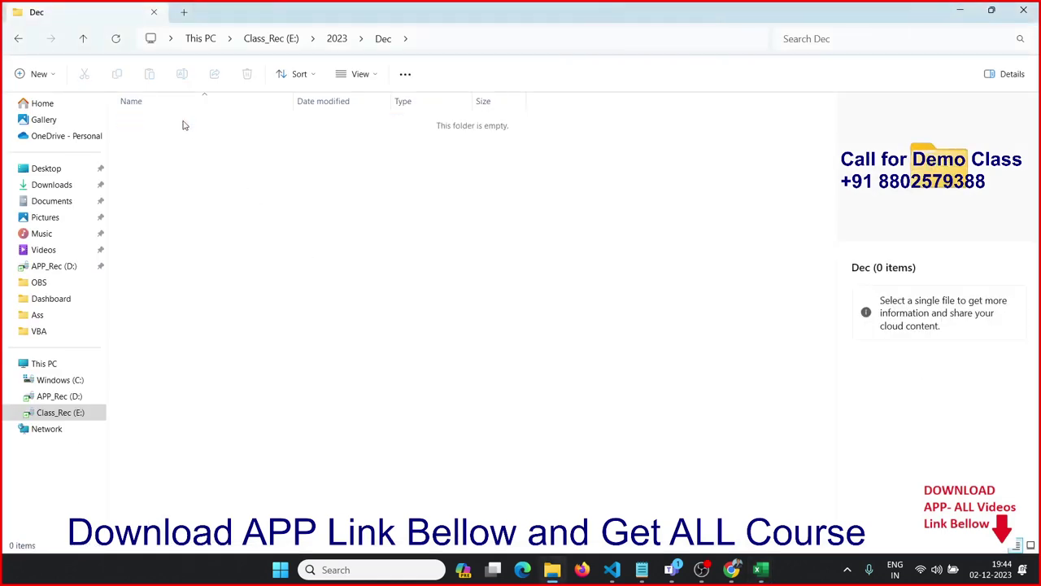
pyautogui.hotkey('alt', 'Tab')
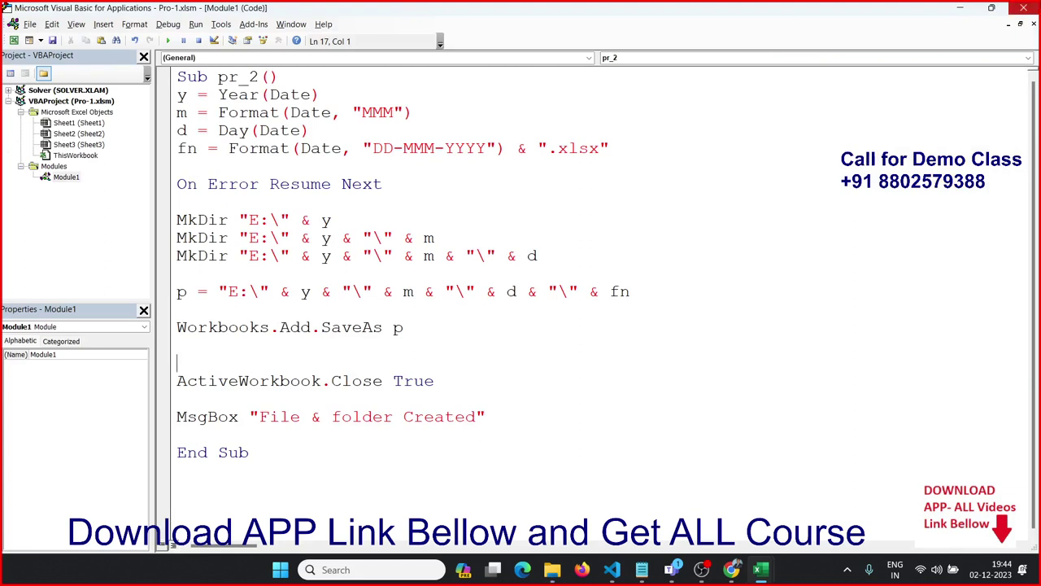
# View the Workbook_Open code in ThisWorkbook.
pyautogui.click(67, 177)
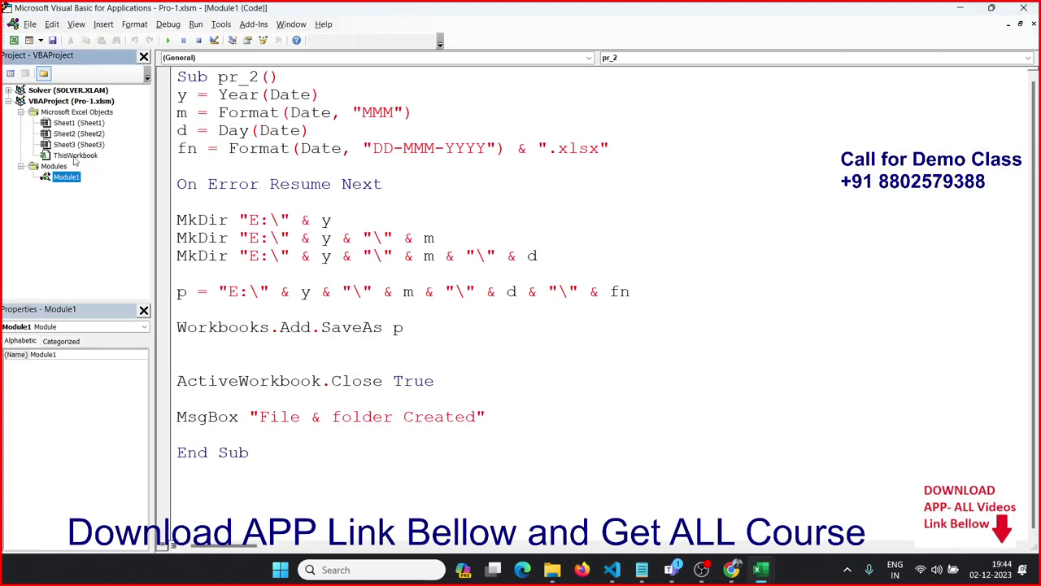
pyautogui.doubleClick(75, 155)
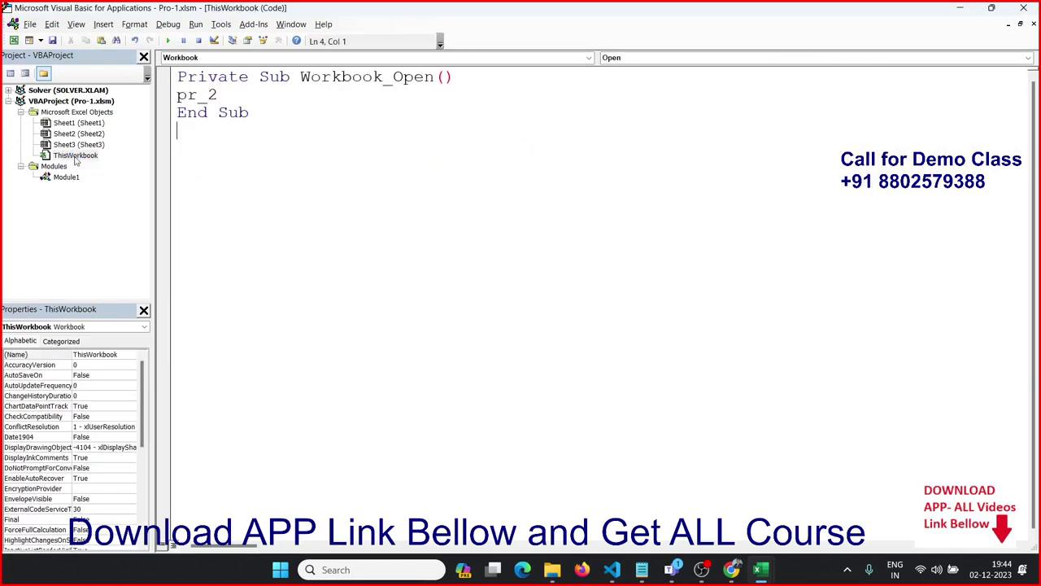
pyautogui.click(287, 111)
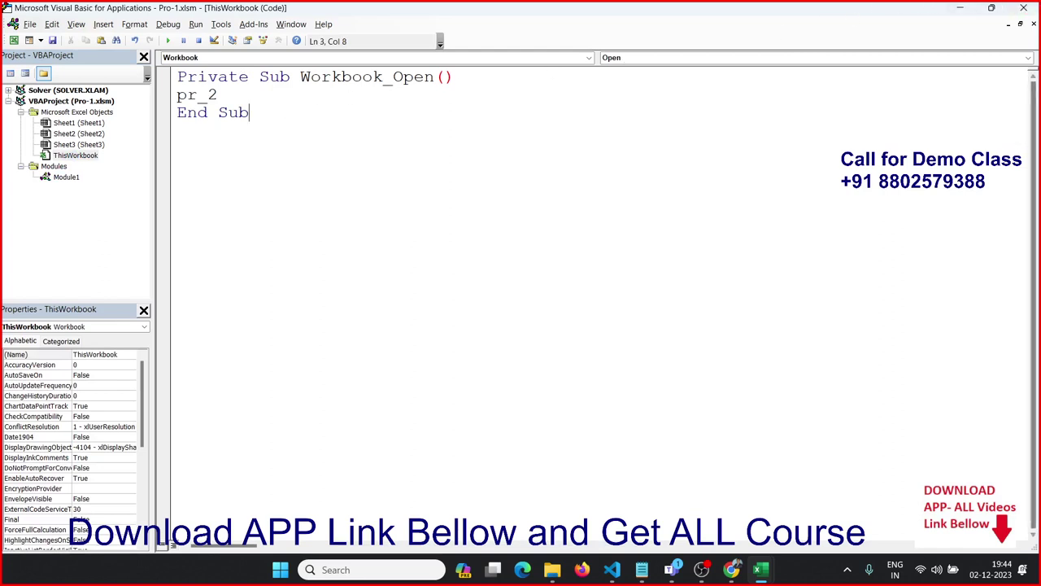
# Close the VBA editor, then close Pro-1.xlsm, saving changes.
pyautogui.click(1023, 7)
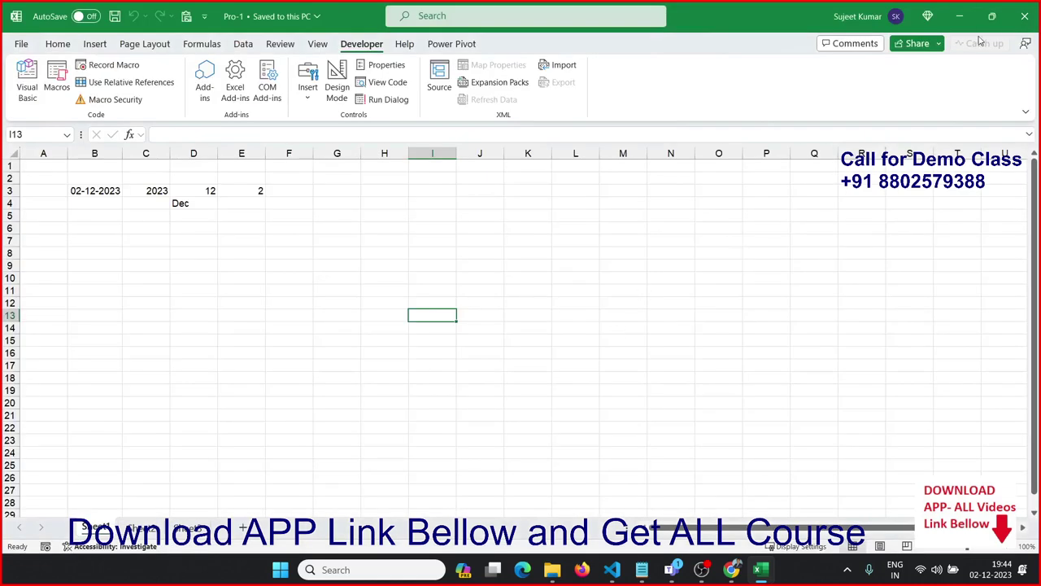
pyautogui.click(1024, 16)
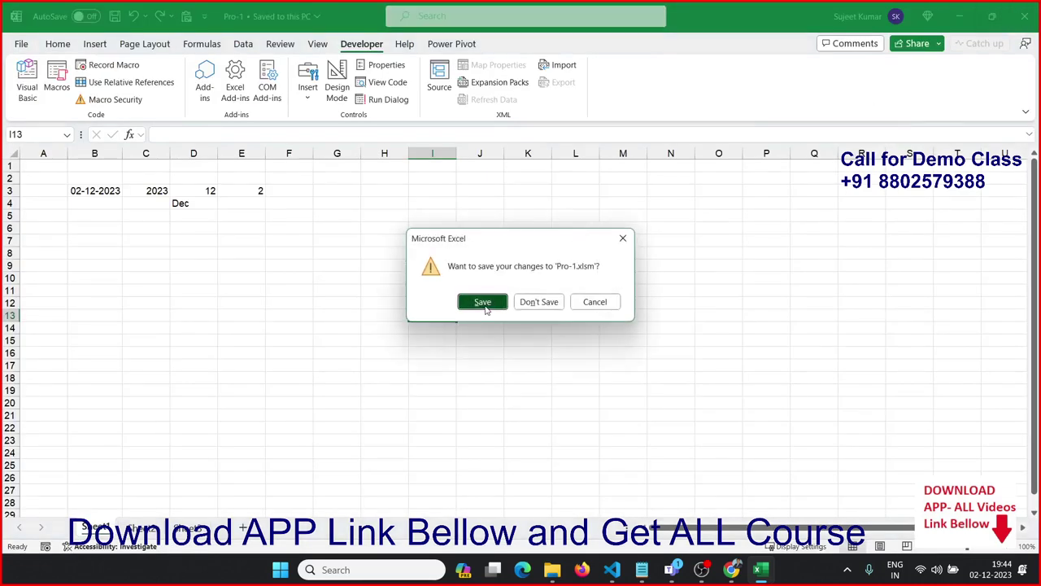
pyautogui.click(483, 303)
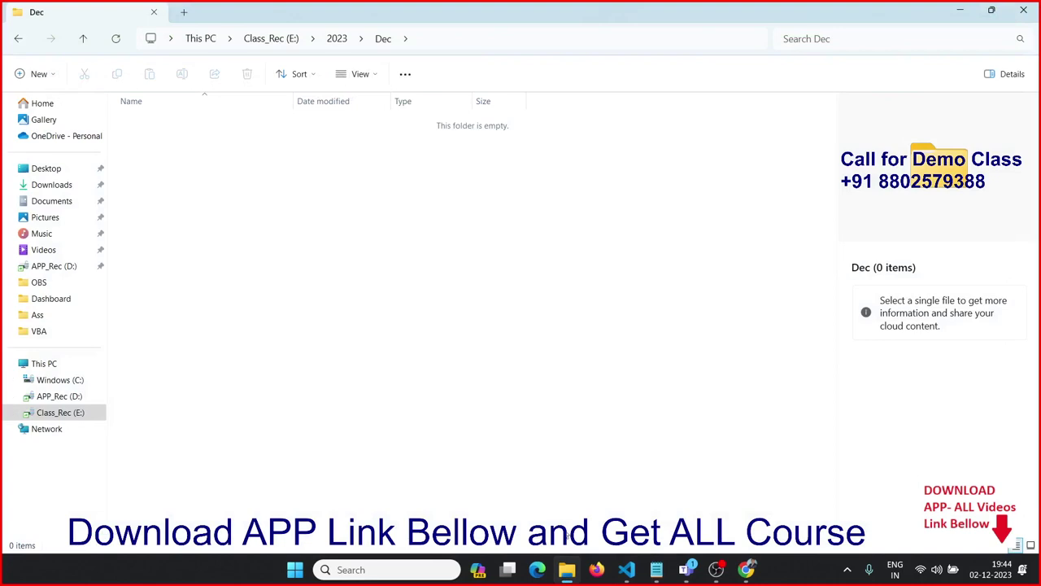
# Launch Excel, reopen Pro-1 from Recent, and accept the 'File & folder Created' message.
pyautogui.press('super')
pyautogui.write('e')
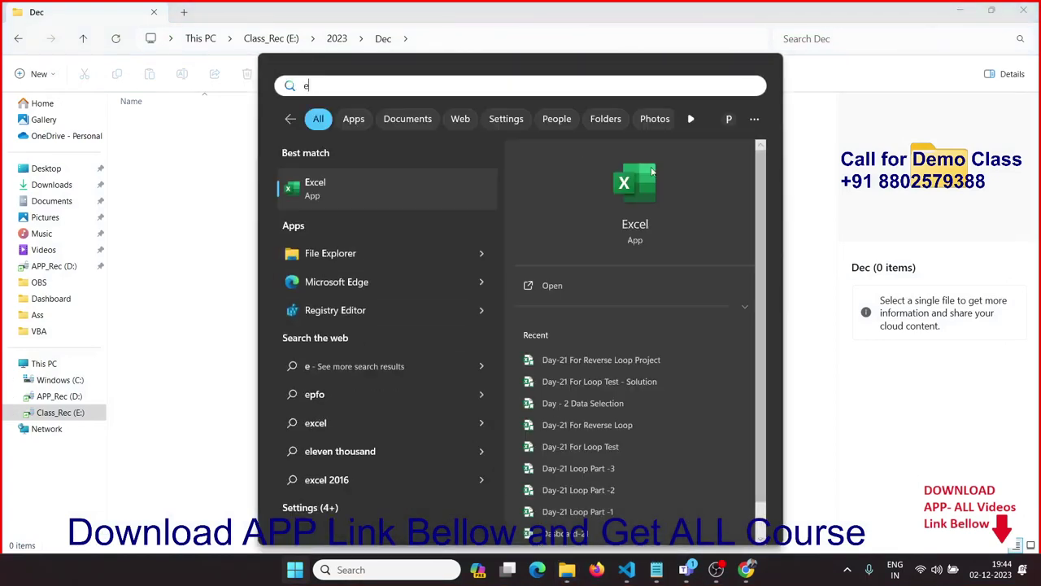
pyautogui.press('Return')
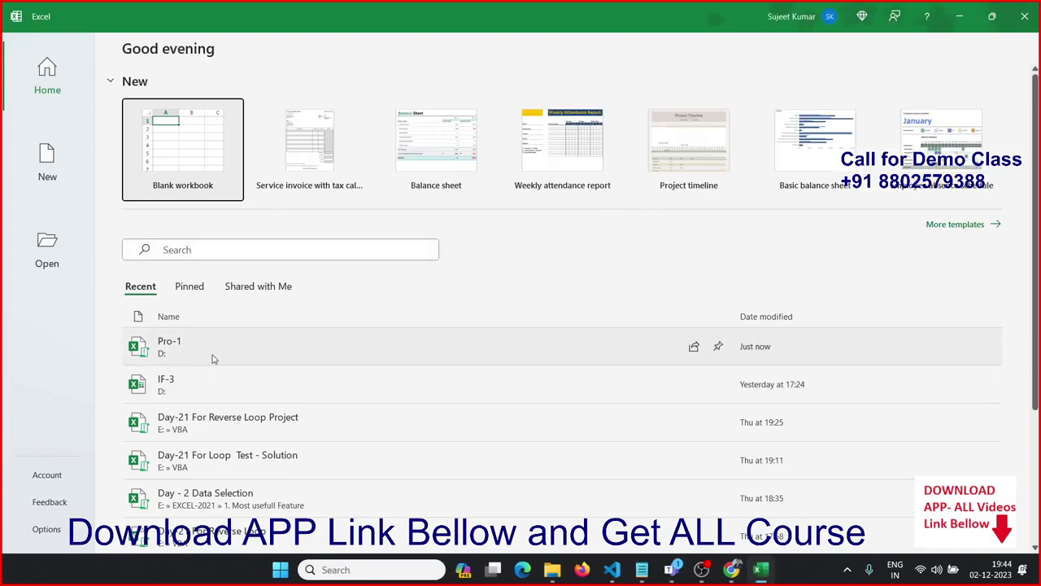
pyautogui.click(212, 358)
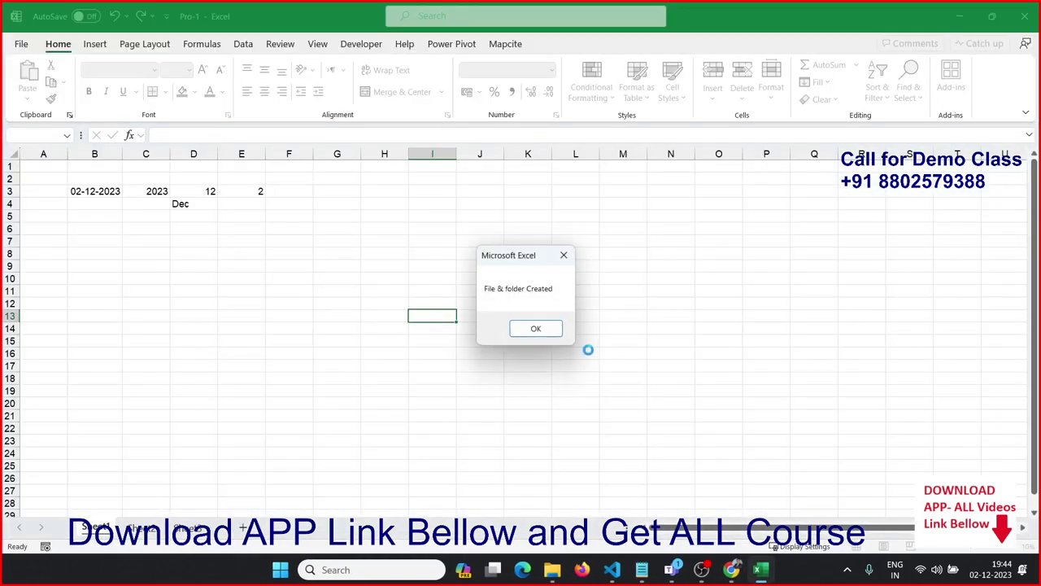
pyautogui.click(554, 330)
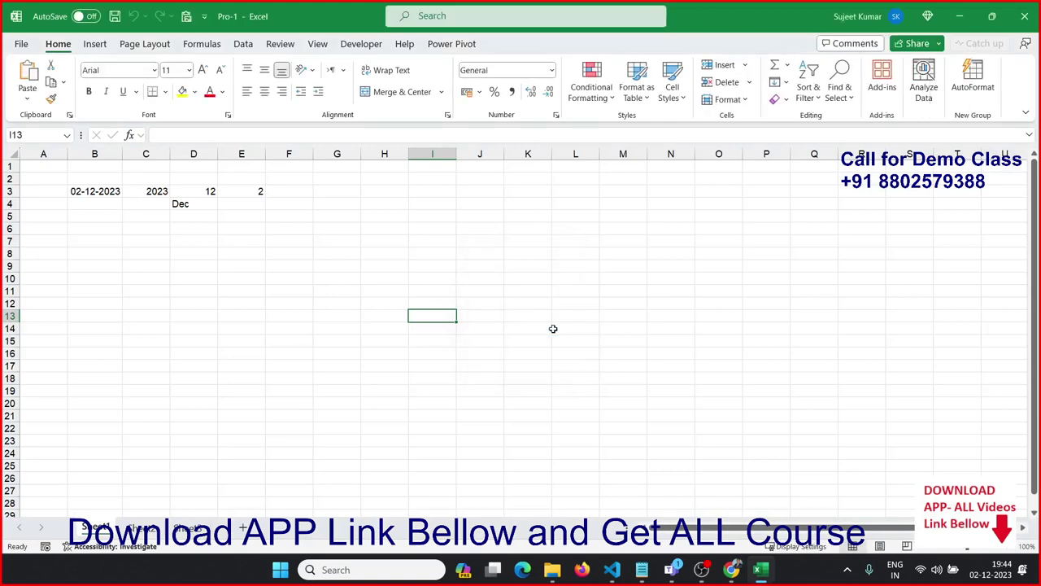
# Check that the 02-Dec-2023 file exists in E:\2023\Dec\2.
pyautogui.click(552, 570)
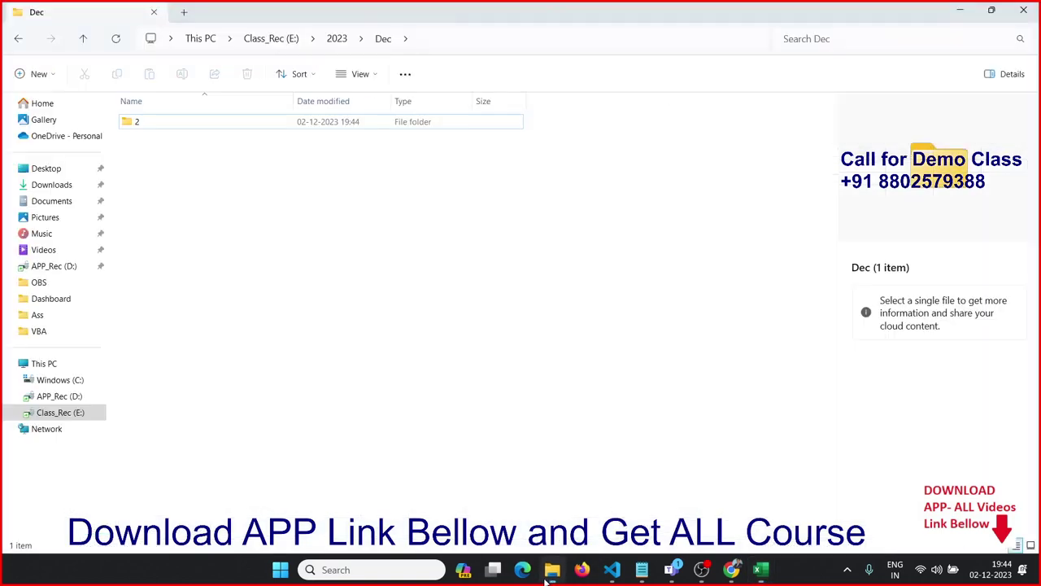
pyautogui.doubleClick(169, 122)
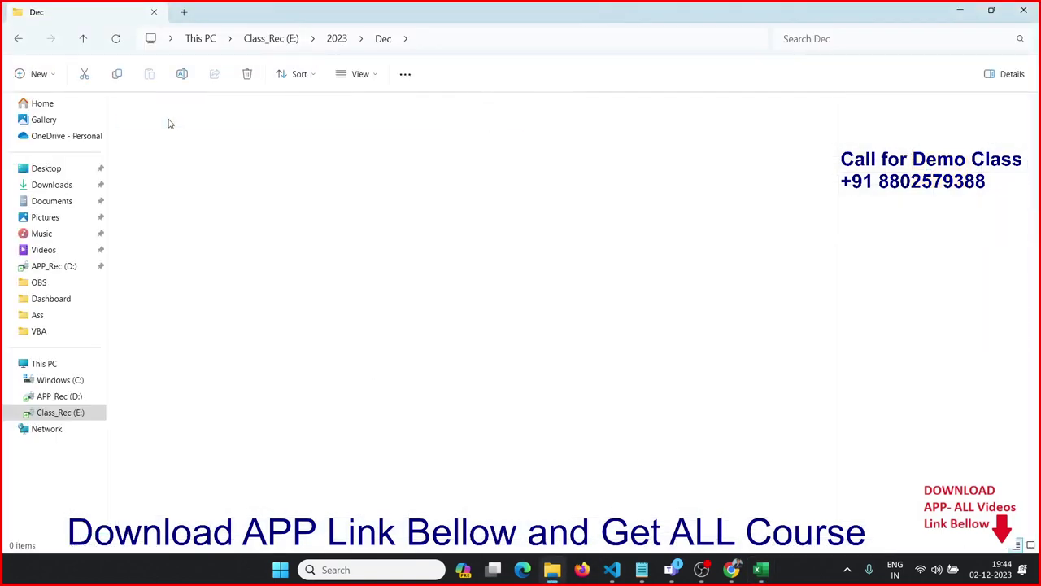
pyautogui.click(20, 41)
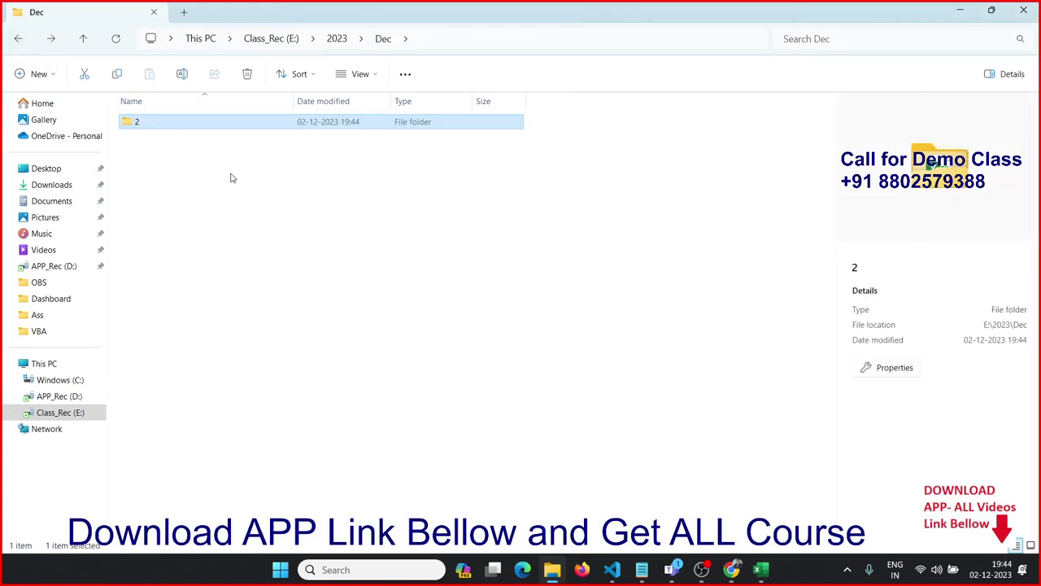
# Delete folder 2 and the 2023 folder from drive E:, then minimize Explorer.
pyautogui.press('Delete')
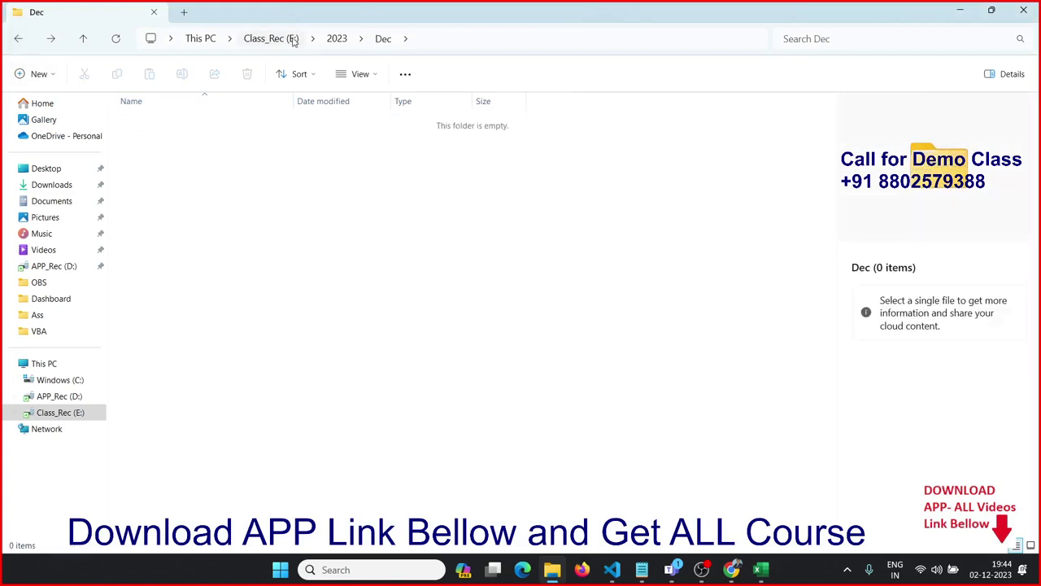
pyautogui.click(271, 38)
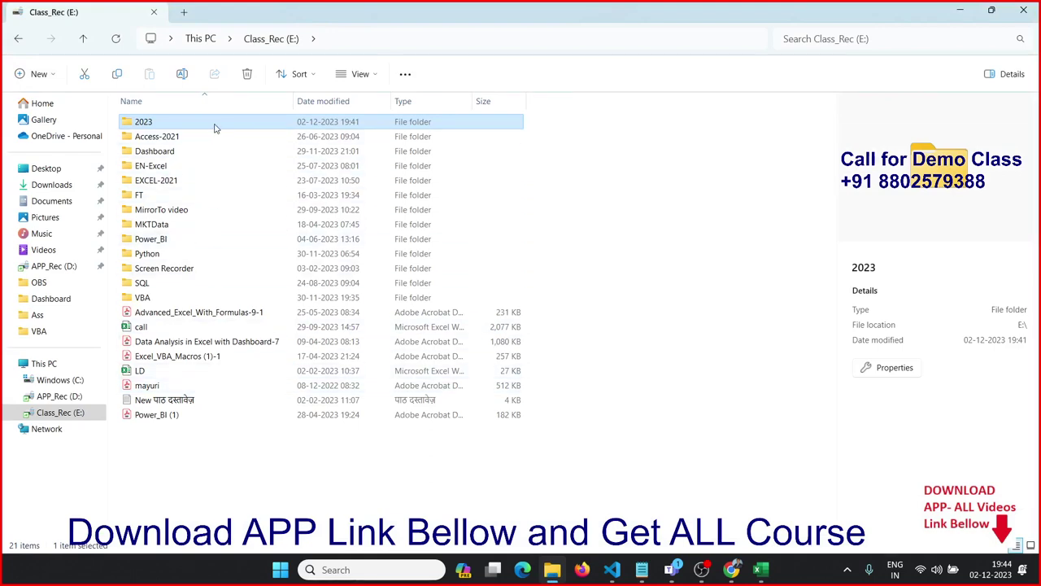
pyautogui.press('Delete')
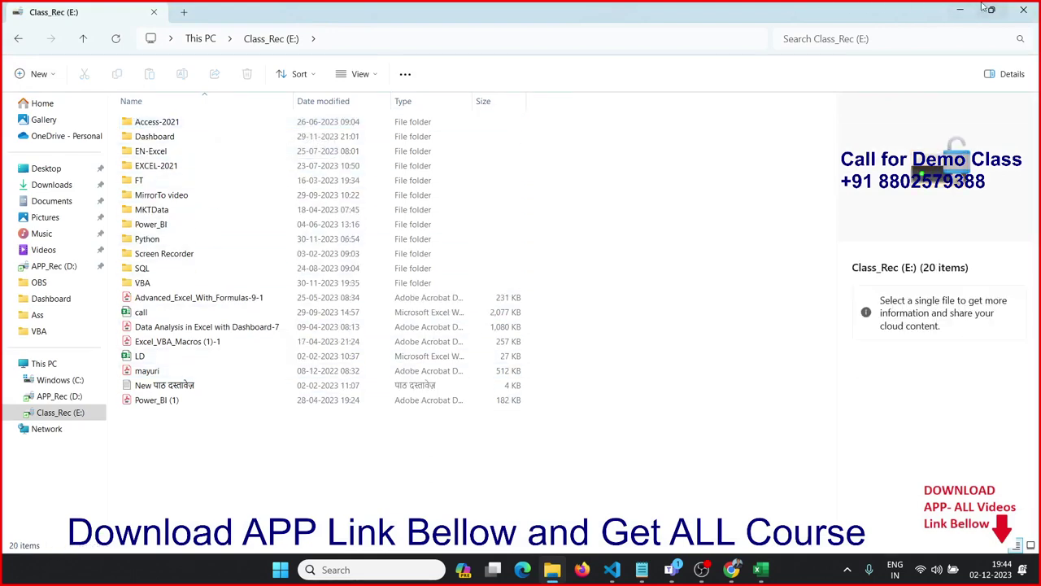
pyautogui.click(962, 10)
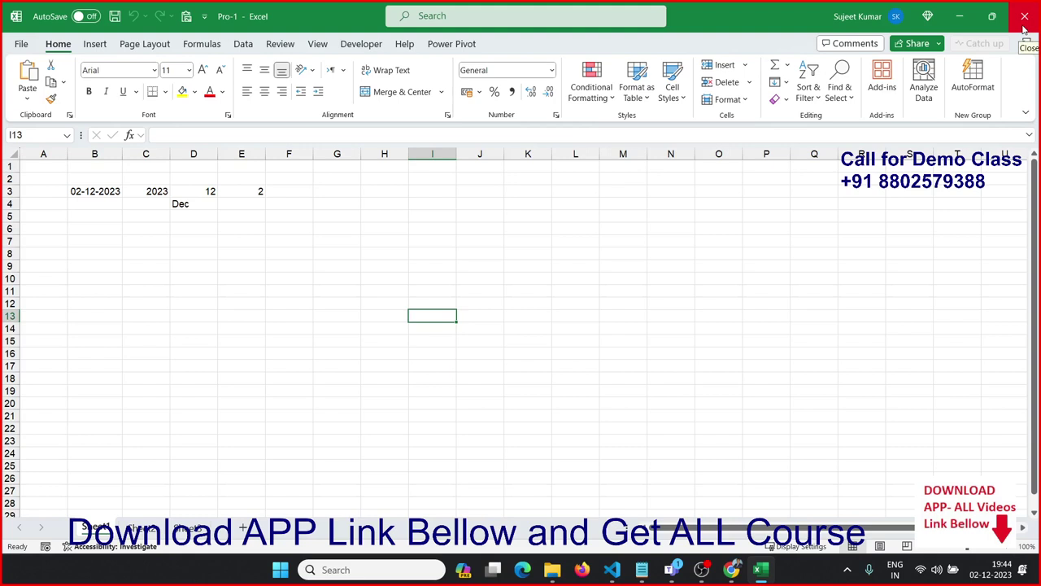
# Close Pro-1, saving the changes.
pyautogui.click(1024, 16)
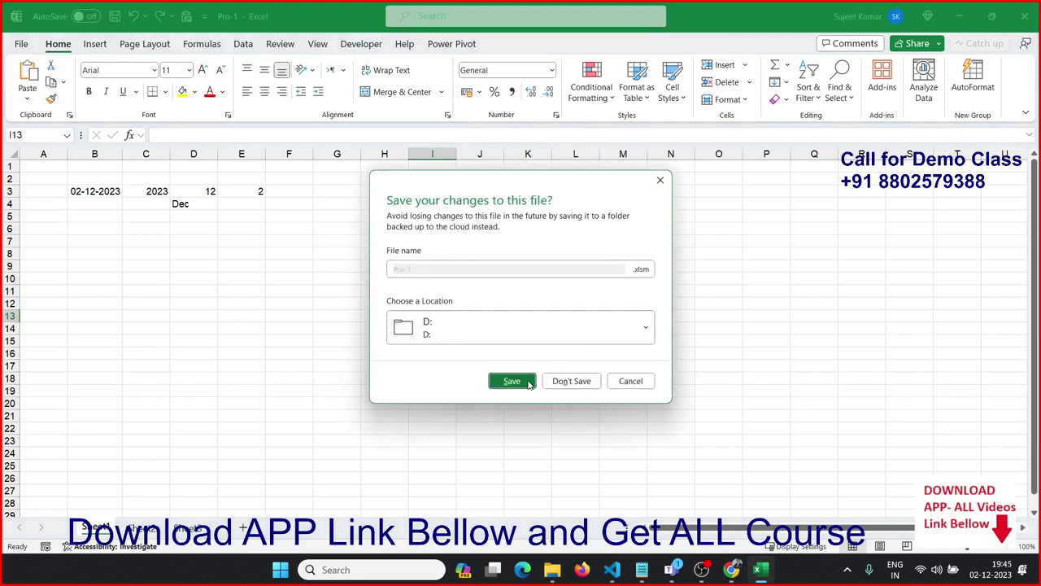
pyautogui.click(525, 386)
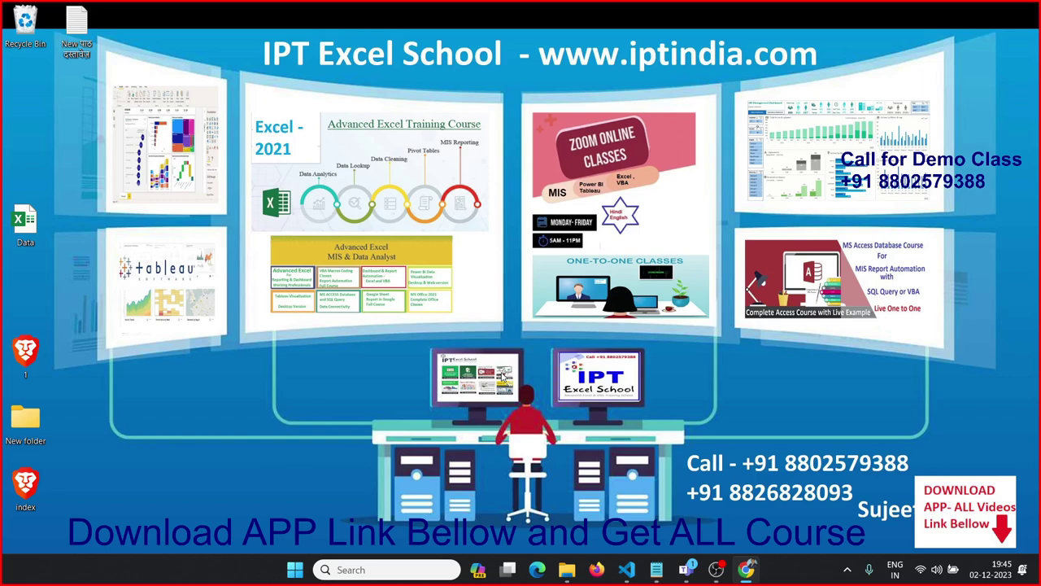
# Launch Task Scheduler from Windows search and begin a new task in Create Task.
pyautogui.press('super')
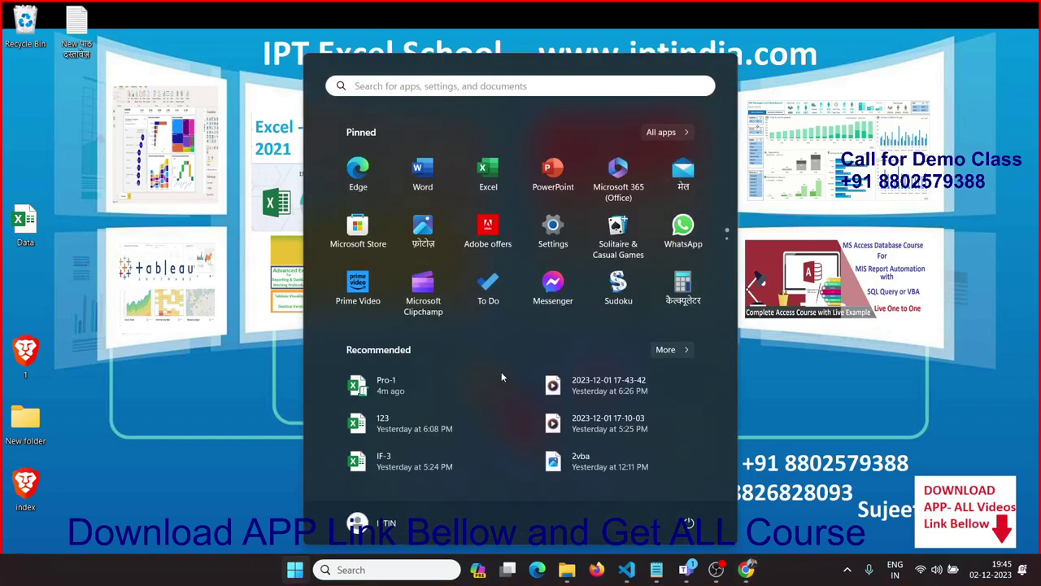
pyautogui.write('sc')
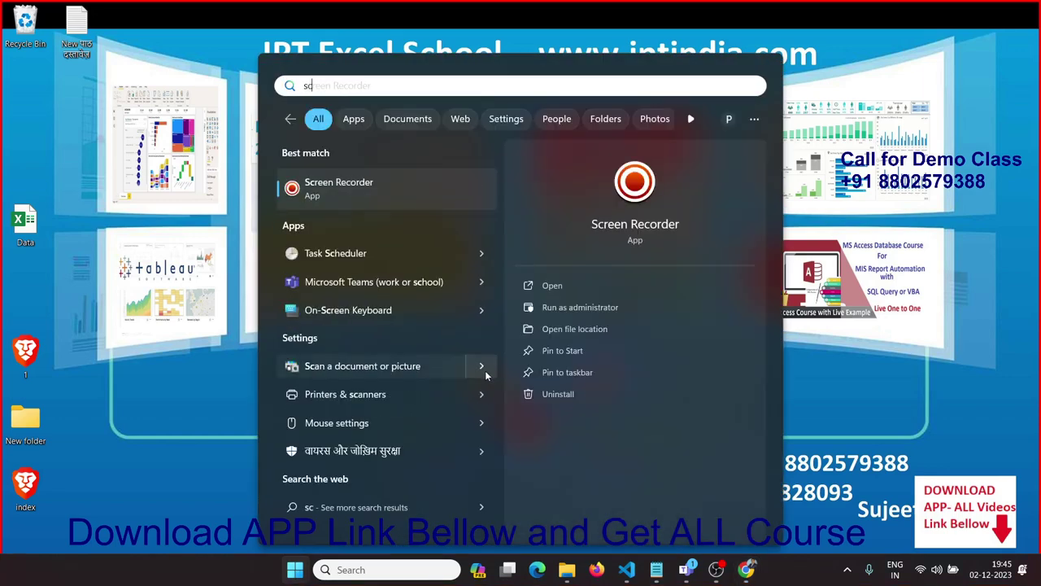
pyautogui.click(384, 262)
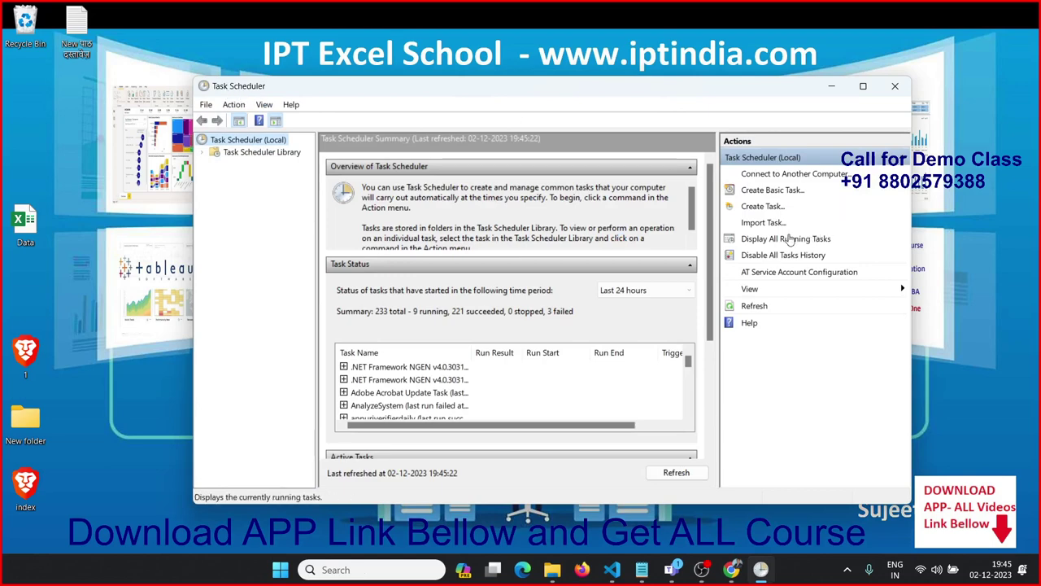
pyautogui.click(771, 208)
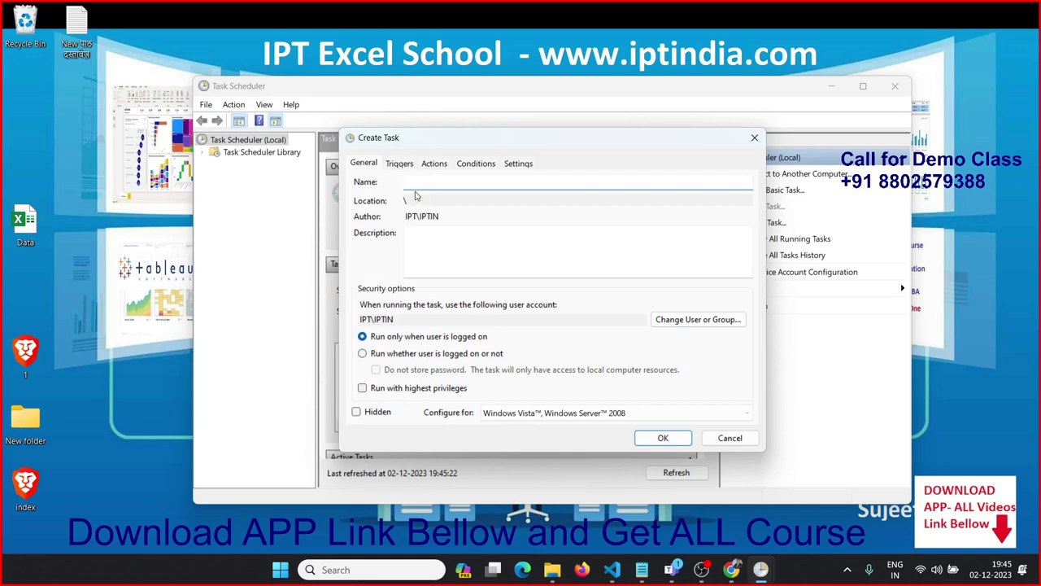
# Name the task Pro-1 and add an enabled one-time trigger at 19:47 on 02-12-2023.
pyautogui.write('Pro')
pyautogui.write('-1')
pyautogui.click(407, 165)
pyautogui.click(390, 407)
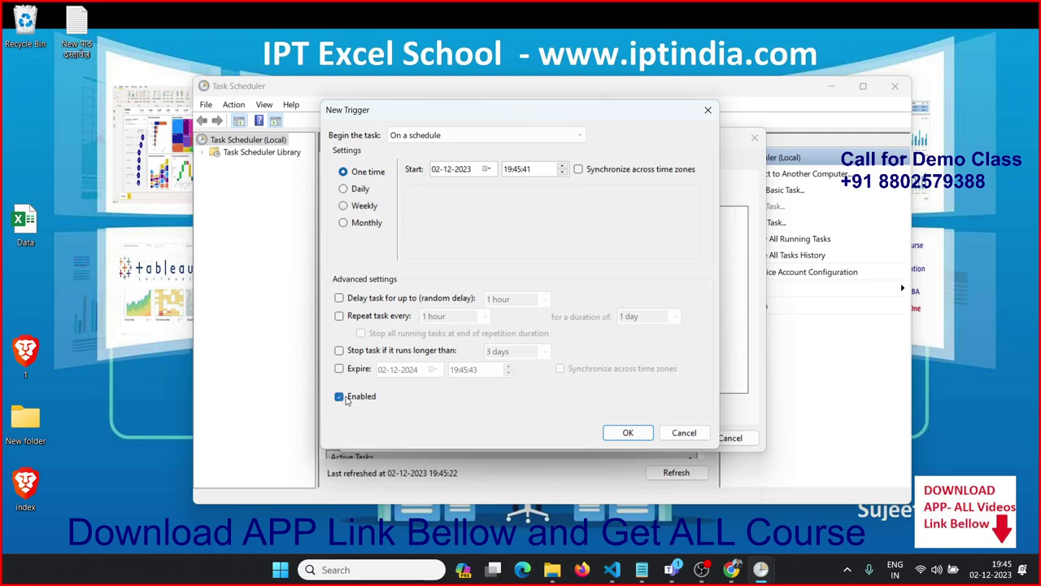
pyautogui.click(517, 171)
pyautogui.click(562, 167)
pyautogui.click(636, 433)
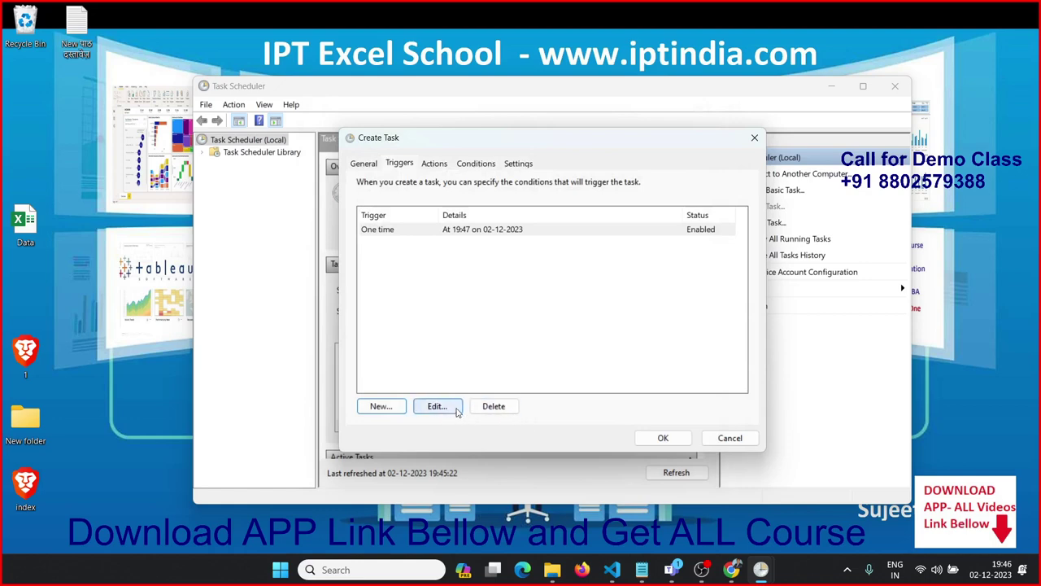
# Add a start-a-program action pointing to D:\Pro-1.xlsm and save the Pro-1 task.
pyautogui.click(435, 165)
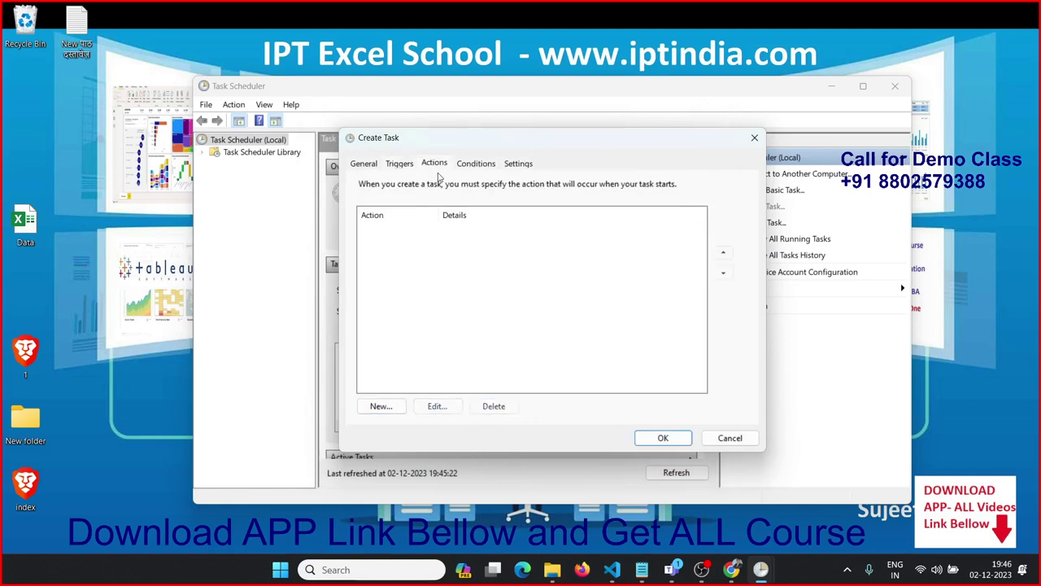
pyautogui.click(383, 406)
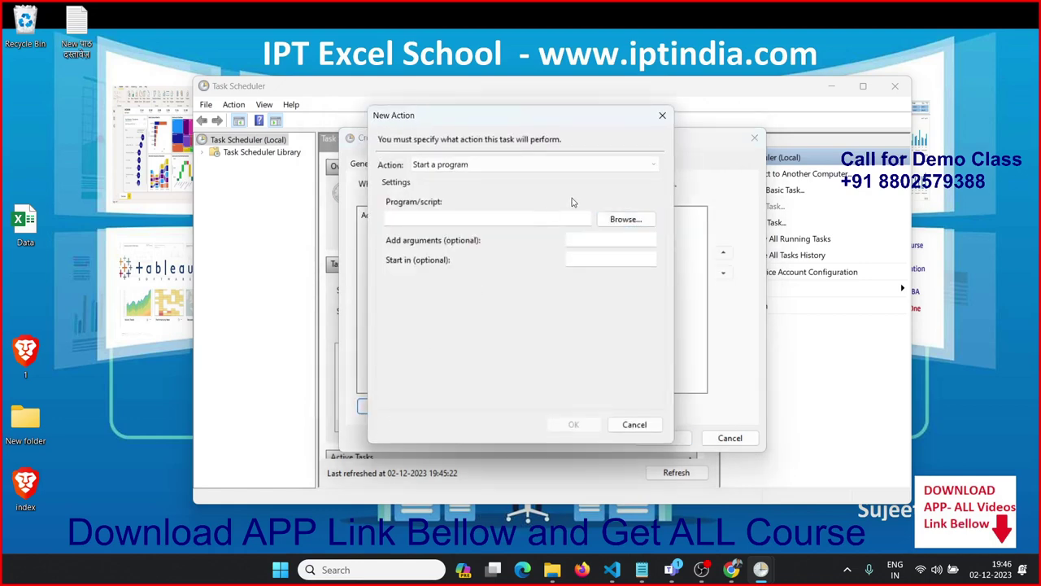
pyautogui.click(634, 220)
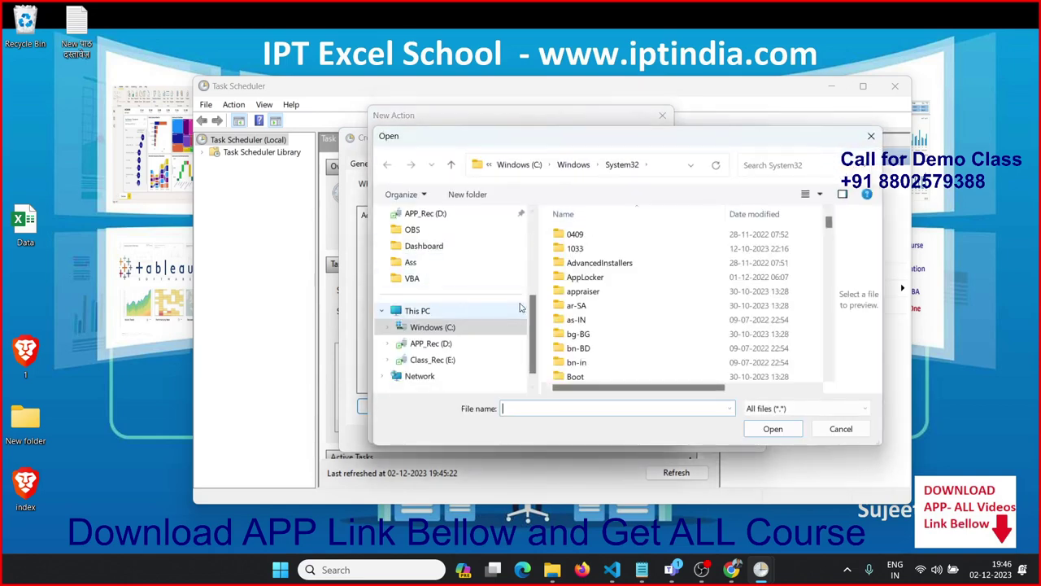
pyautogui.click(472, 360)
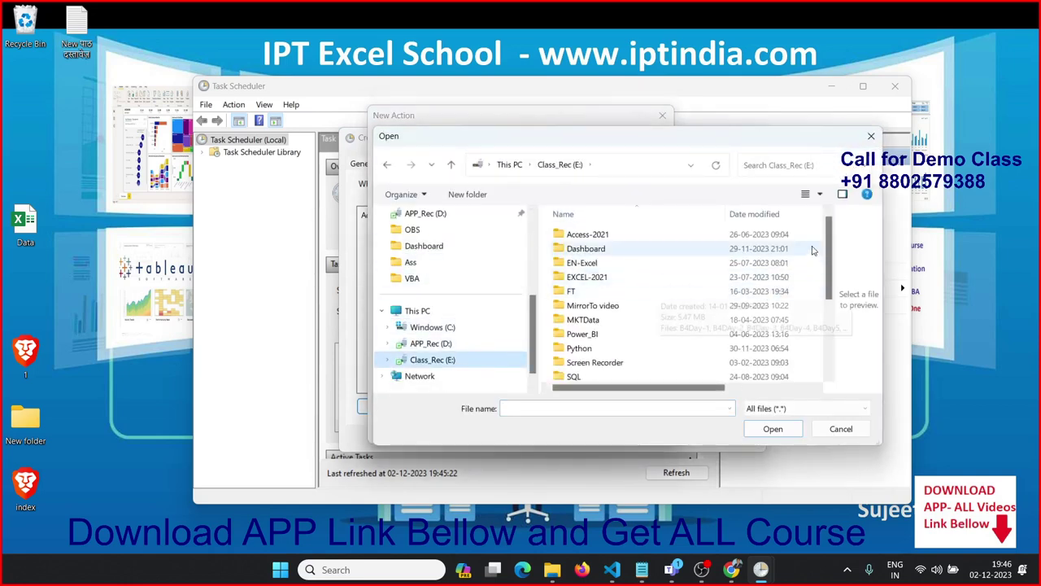
pyautogui.click(456, 343)
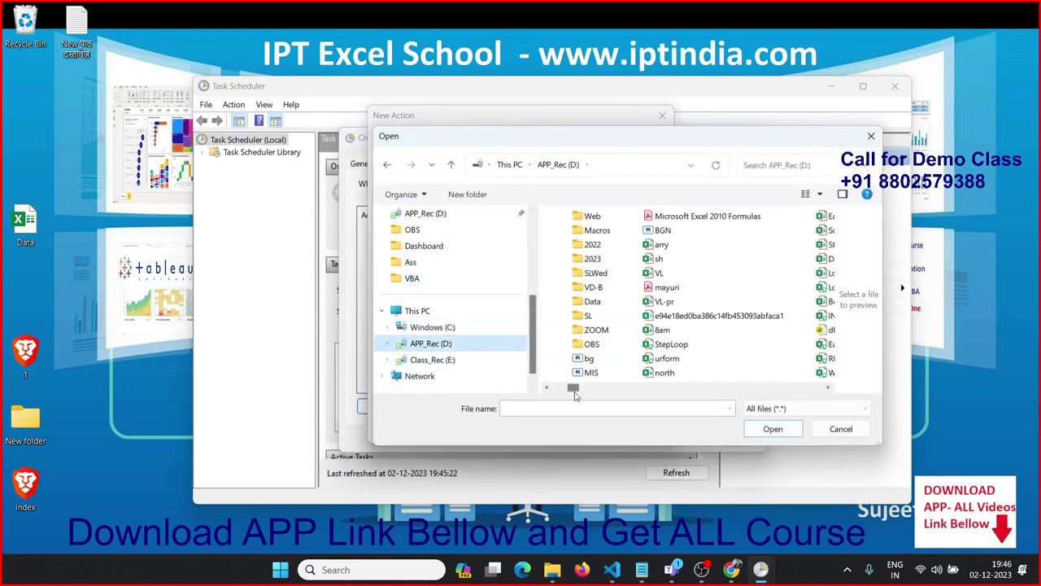
pyautogui.moveTo(575, 394); pyautogui.dragTo(812, 390)
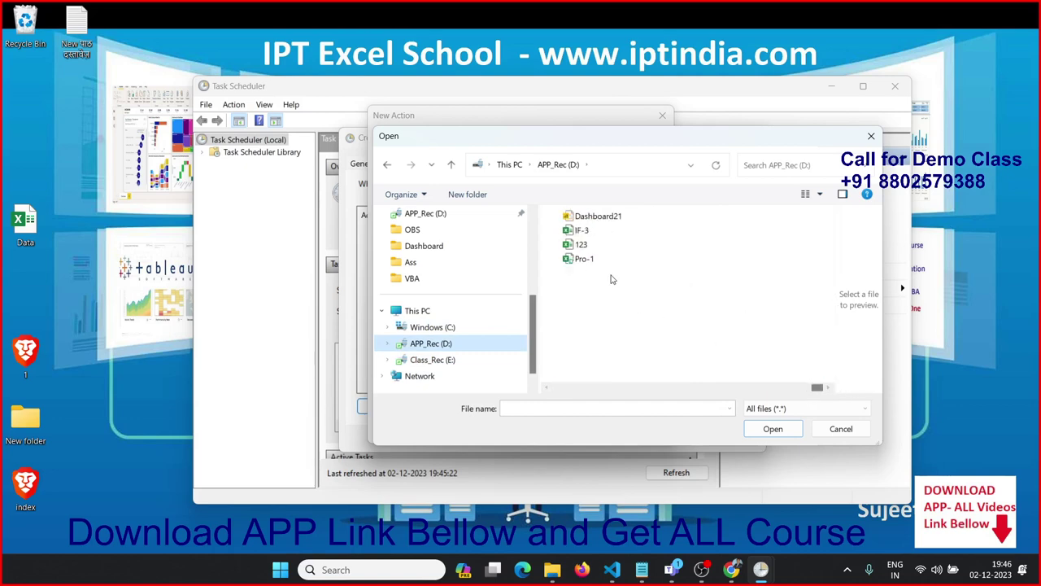
pyautogui.click(590, 259)
pyautogui.click(763, 429)
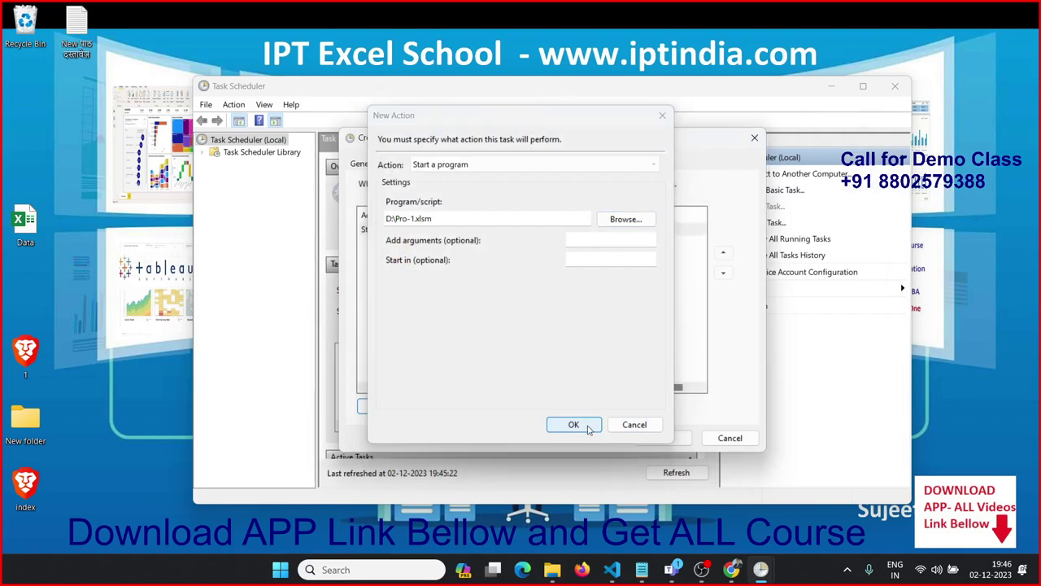
pyautogui.click(589, 426)
pyautogui.click(663, 437)
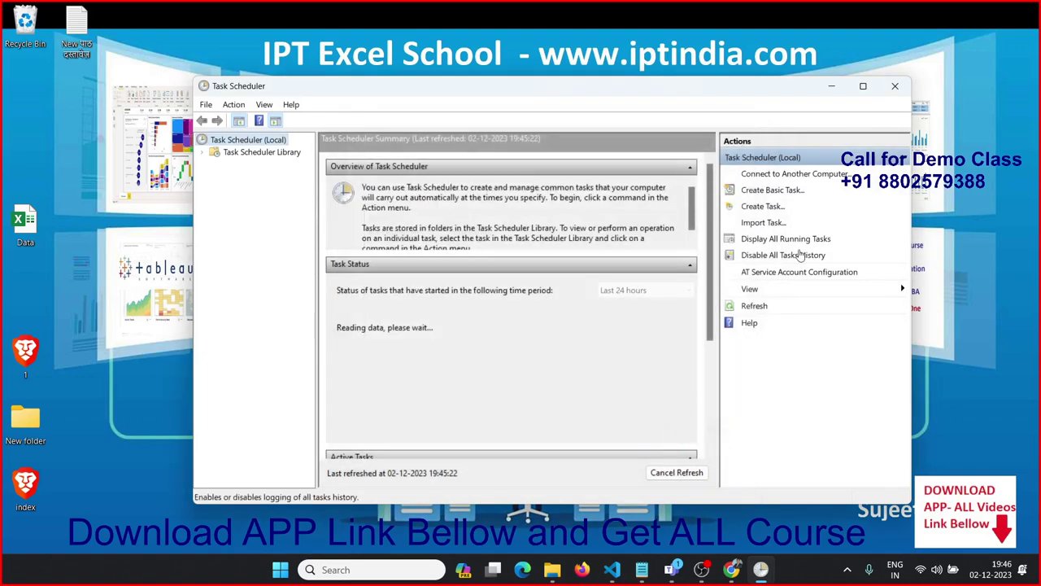
# Close Task Scheduler and let the 19:47 run open Pro-1 and Book1 in Excel.
pyautogui.click(894, 86)
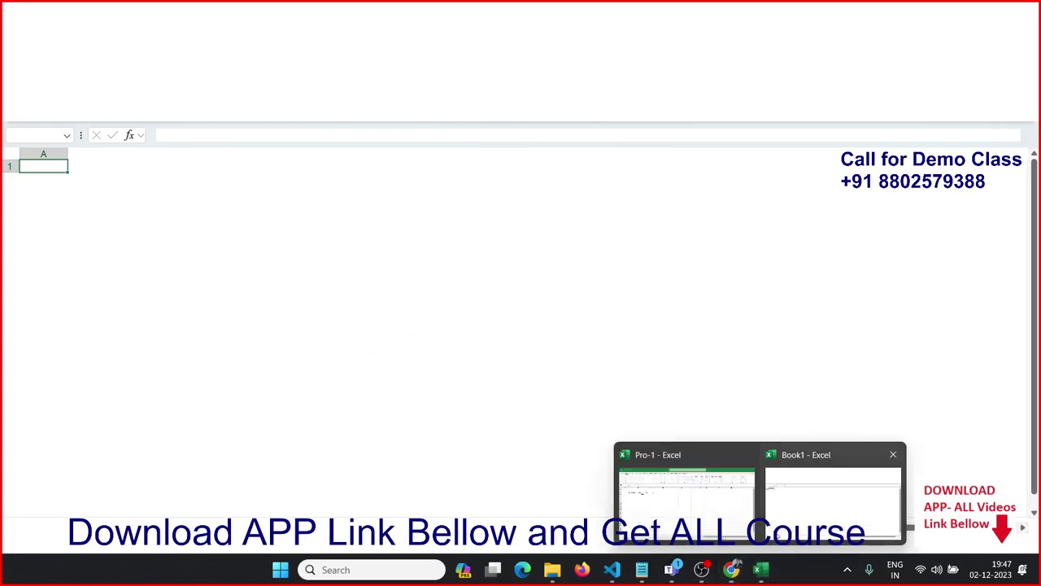
# Browse Class_Rec (E:) into 2023 > Dec > 2 and confirm the new folder is empty.
pyautogui.click(718, 511)
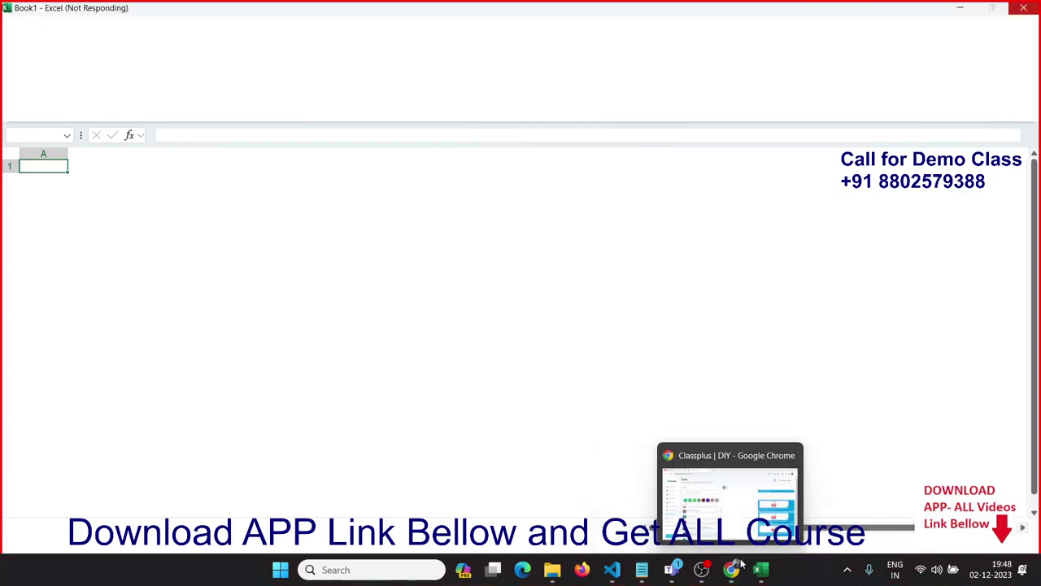
pyautogui.click(553, 576)
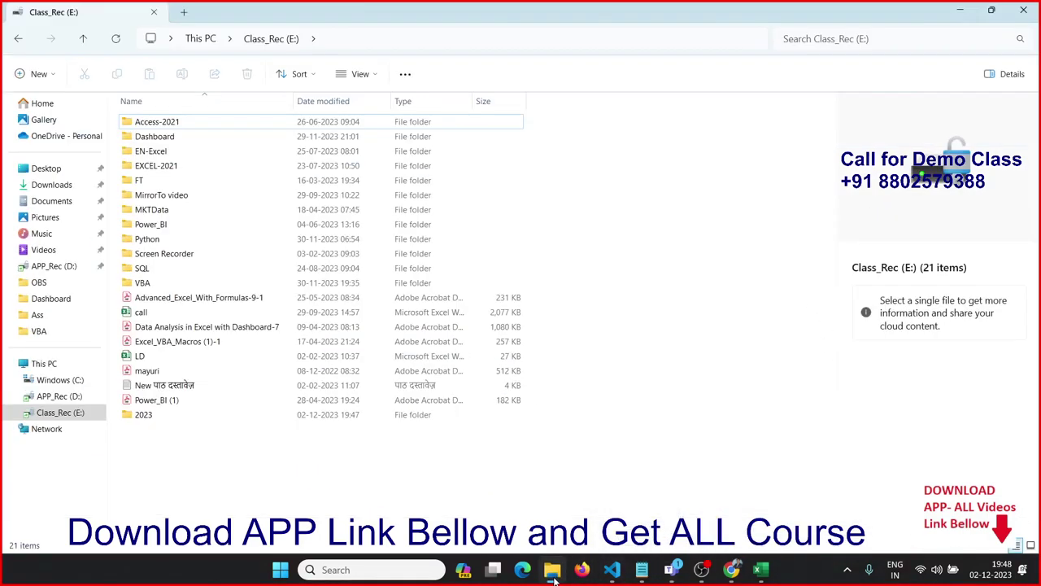
pyautogui.doubleClick(141, 413)
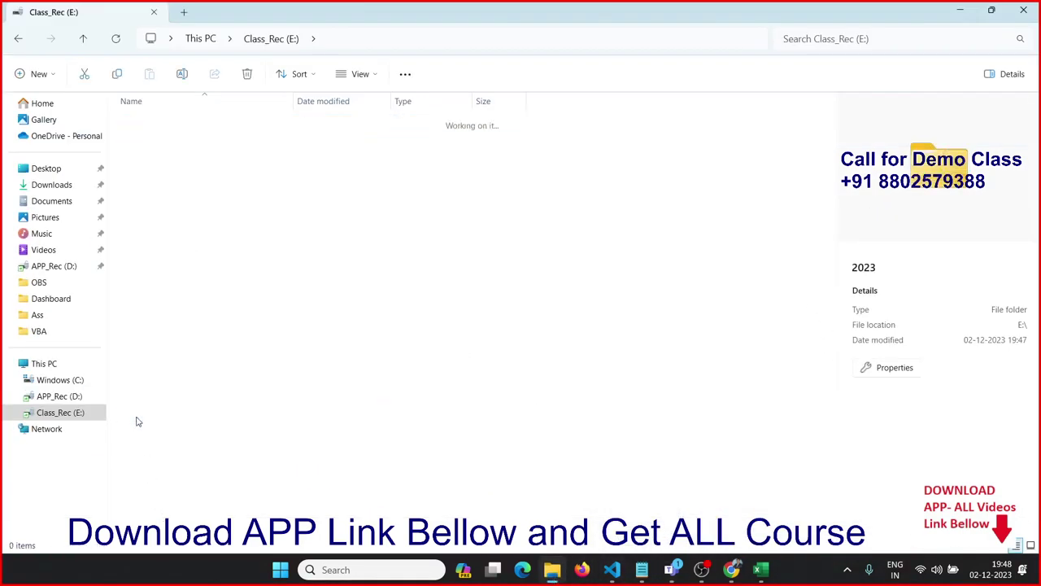
pyautogui.doubleClick(141, 131)
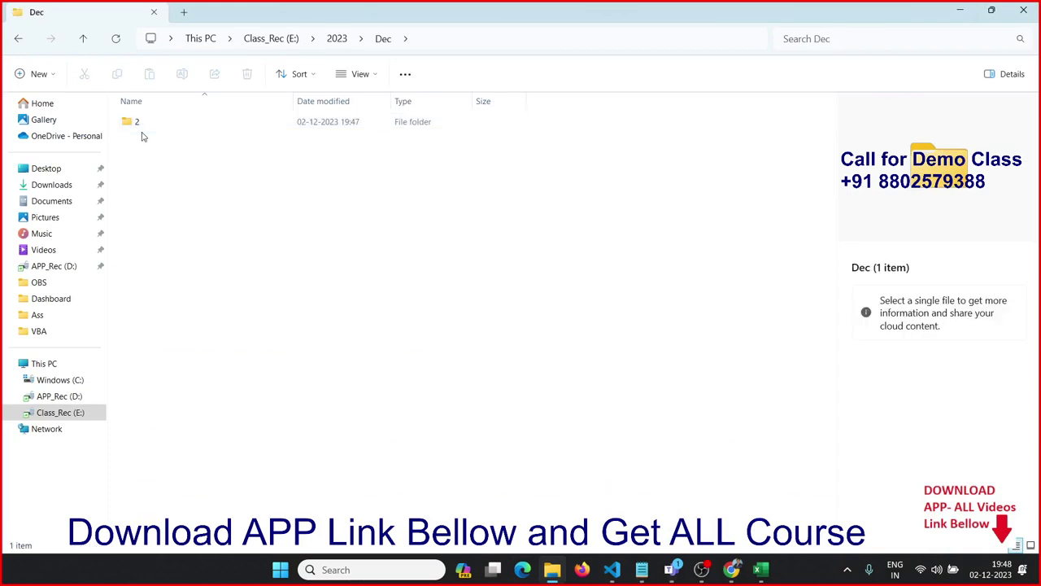
pyautogui.doubleClick(142, 130)
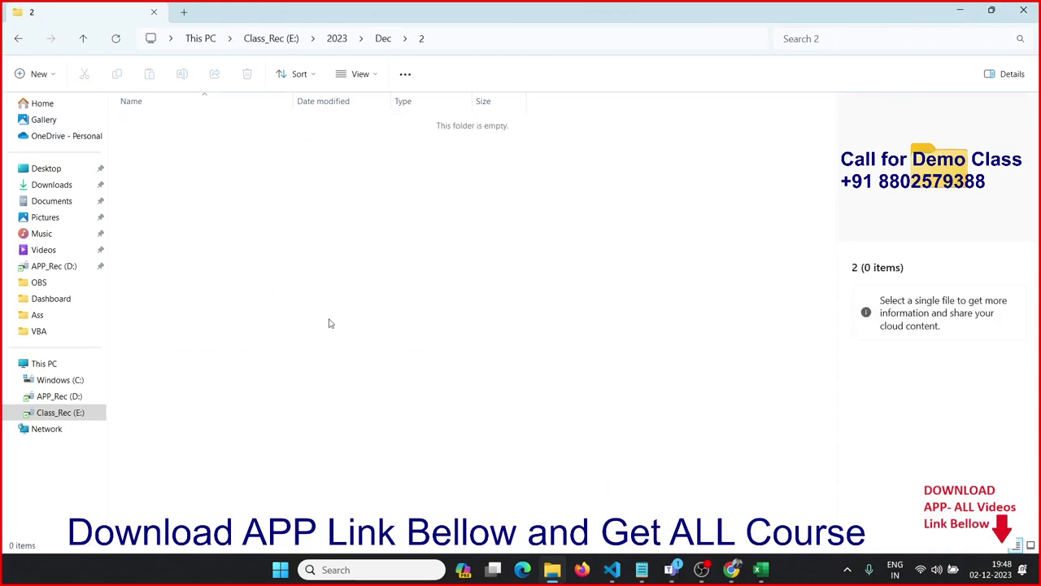
pyautogui.moveTo(760, 569)
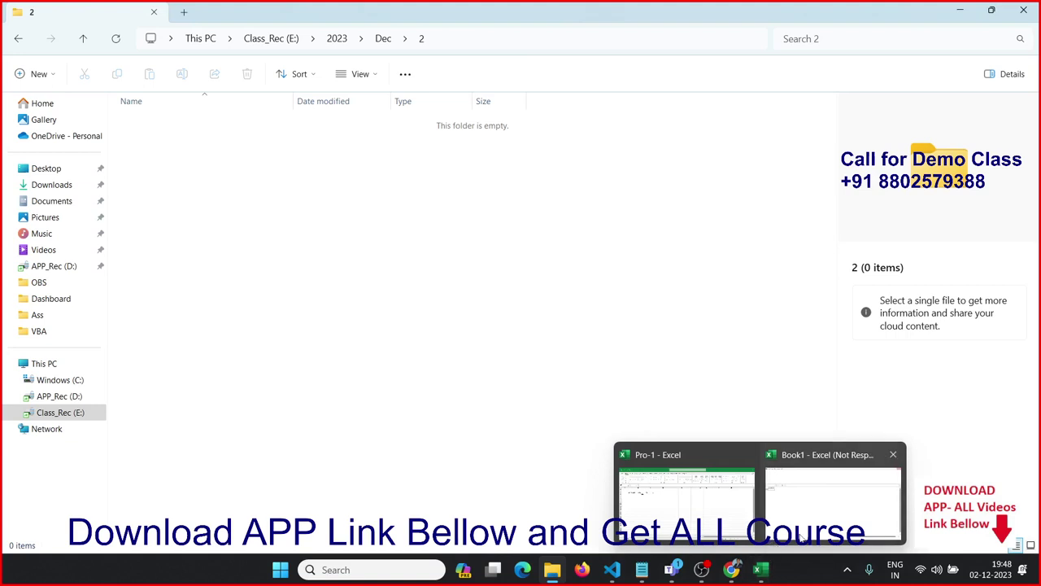
pyautogui.click(801, 517)
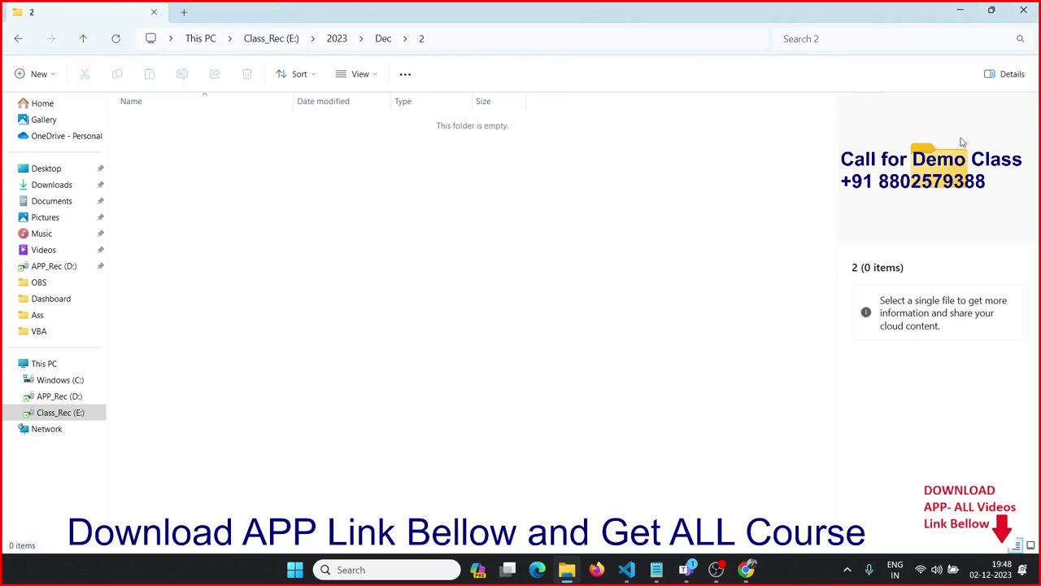
# Close Explorer, launch Excel and reopen recent Pro-1 showing 02-12-2023, 2023, 12, 2, Dec.
pyautogui.click(1021, 10)
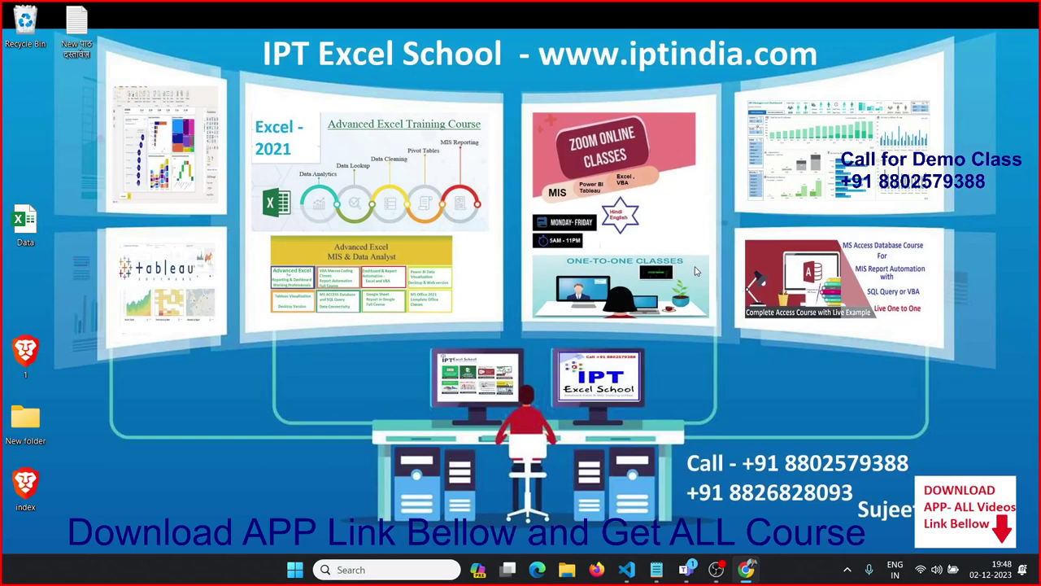
pyautogui.press('super')
pyautogui.write('e')
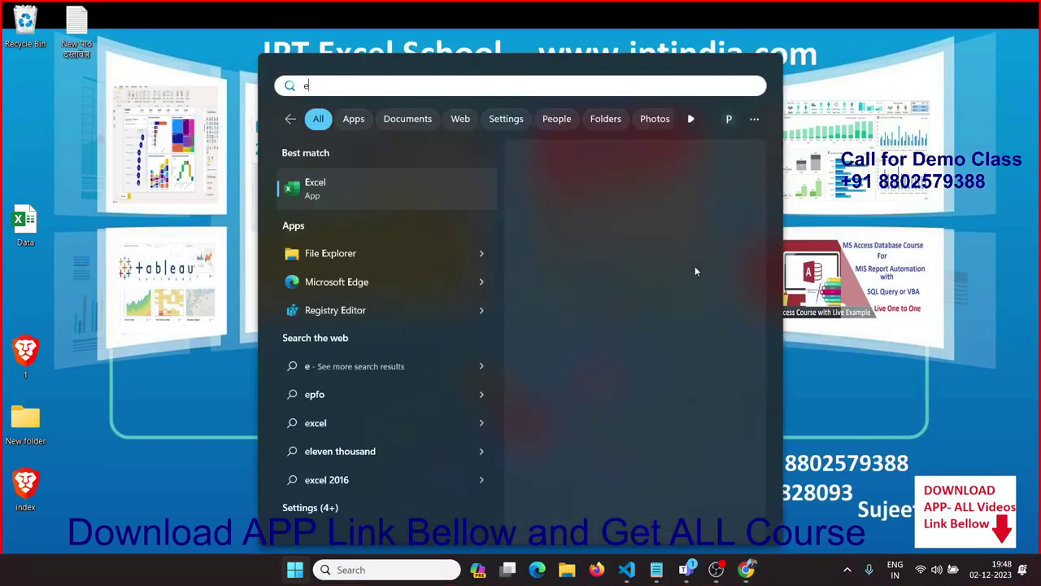
pyautogui.click(647, 214)
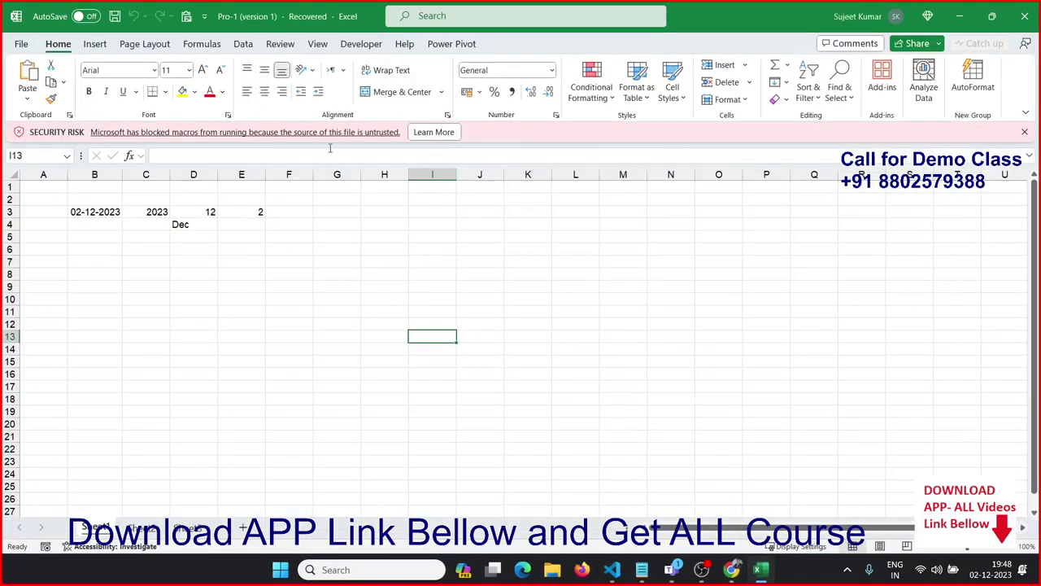
pyautogui.click(31, 48)
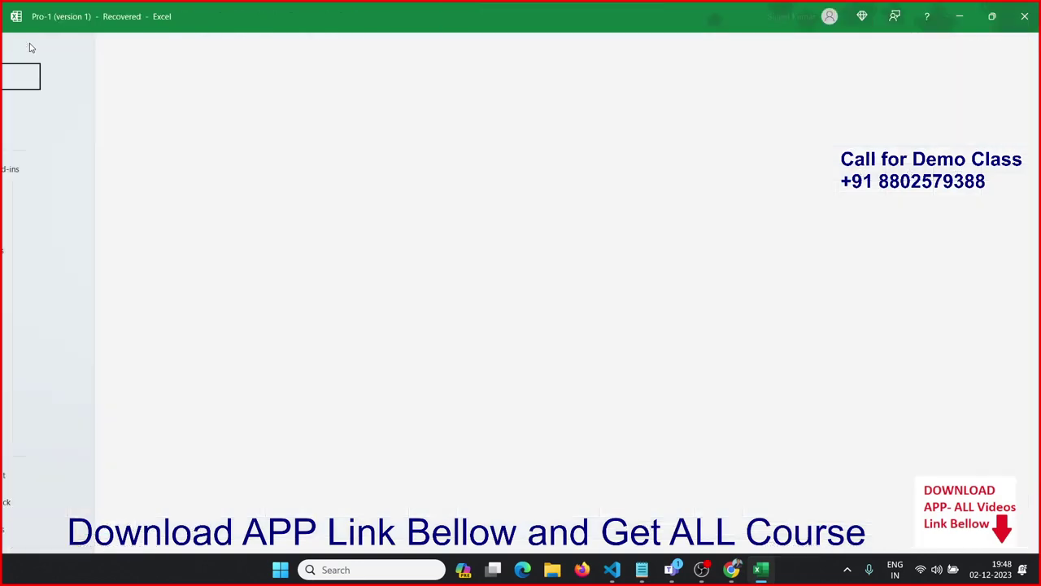
pyautogui.click(194, 337)
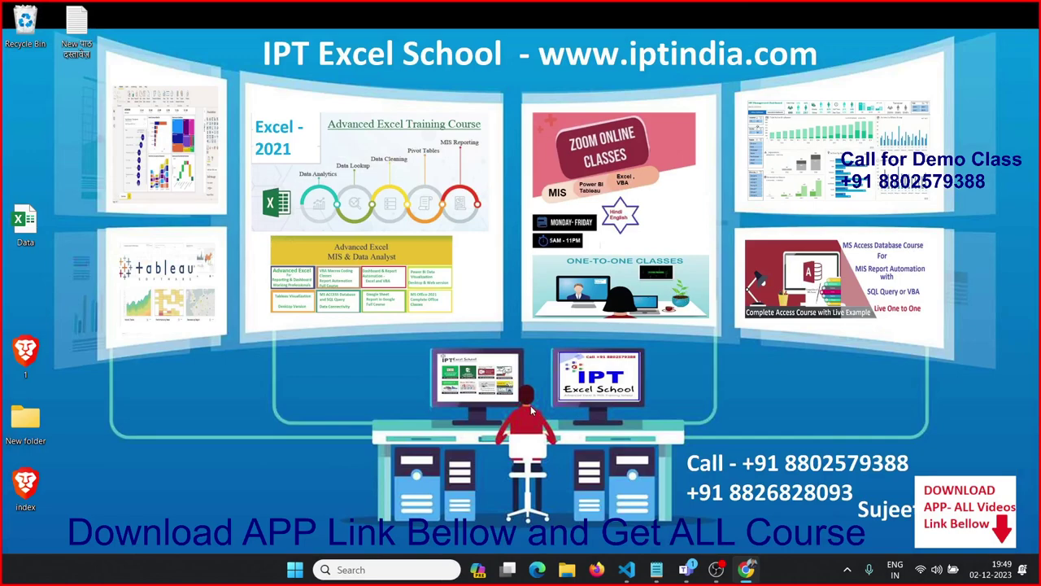
# Start Excel in safe mode, acknowledge the recovered-files notice, then close it.
pyautogui.press('super')
pyautogui.write('e')
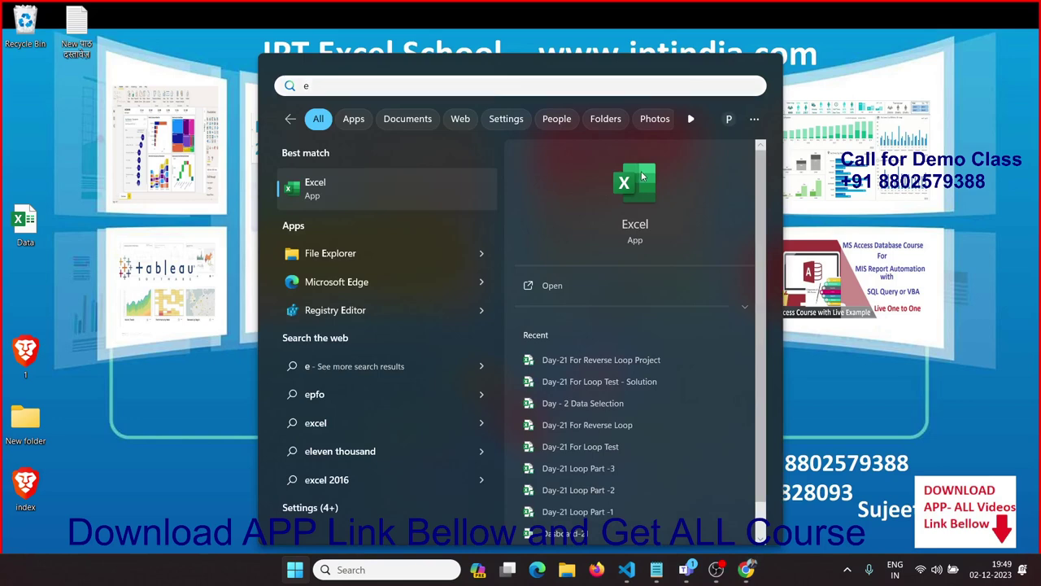
pyautogui.click(641, 176)
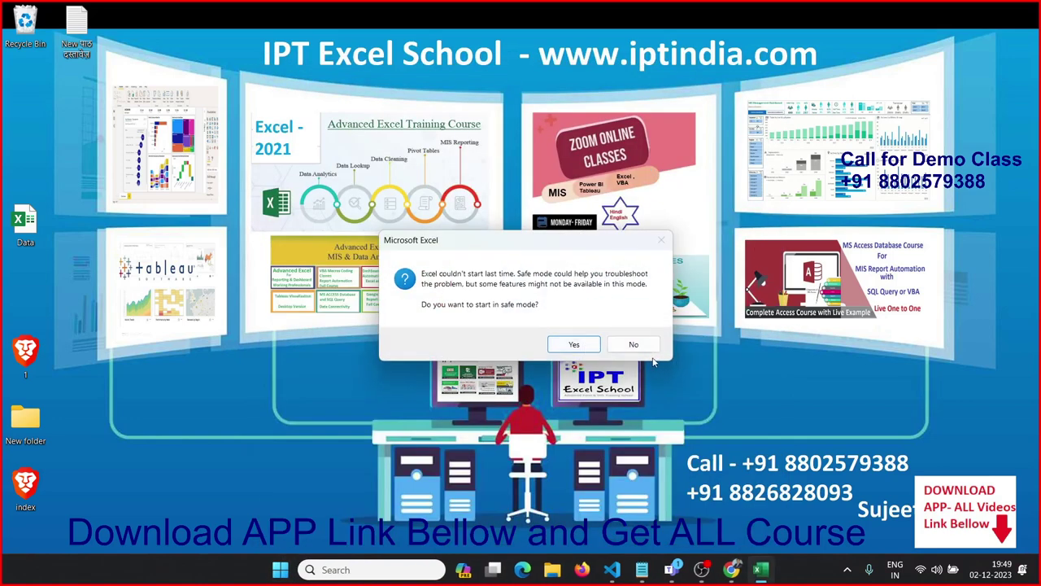
pyautogui.click(585, 349)
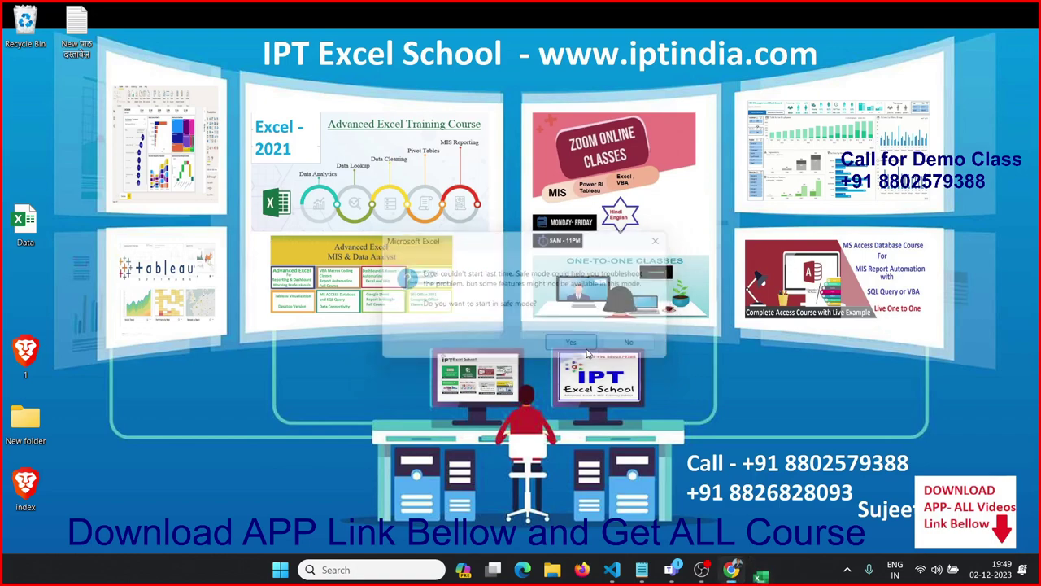
pyautogui.click(608, 318)
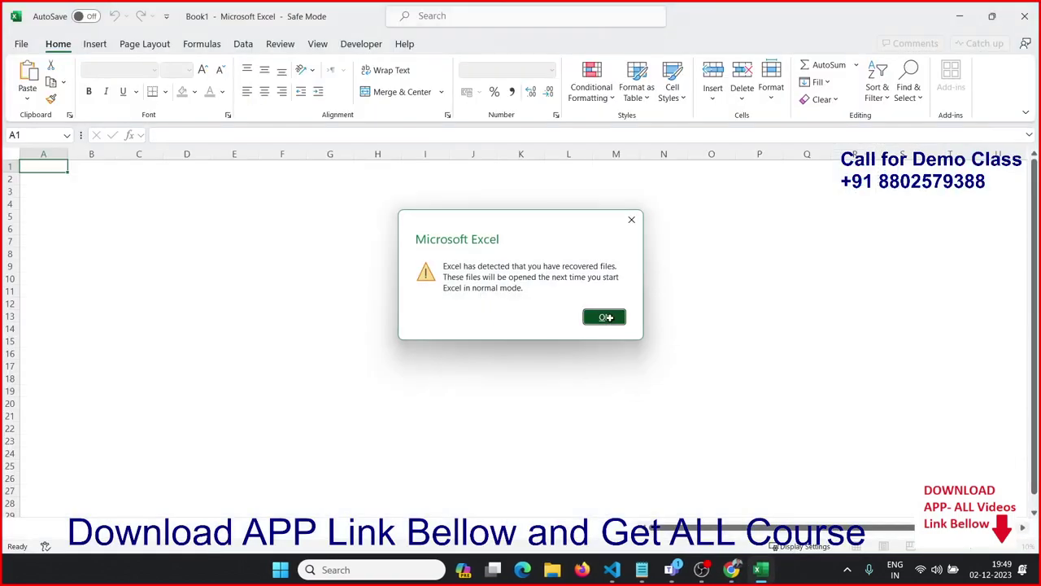
pyautogui.click(1025, 15)
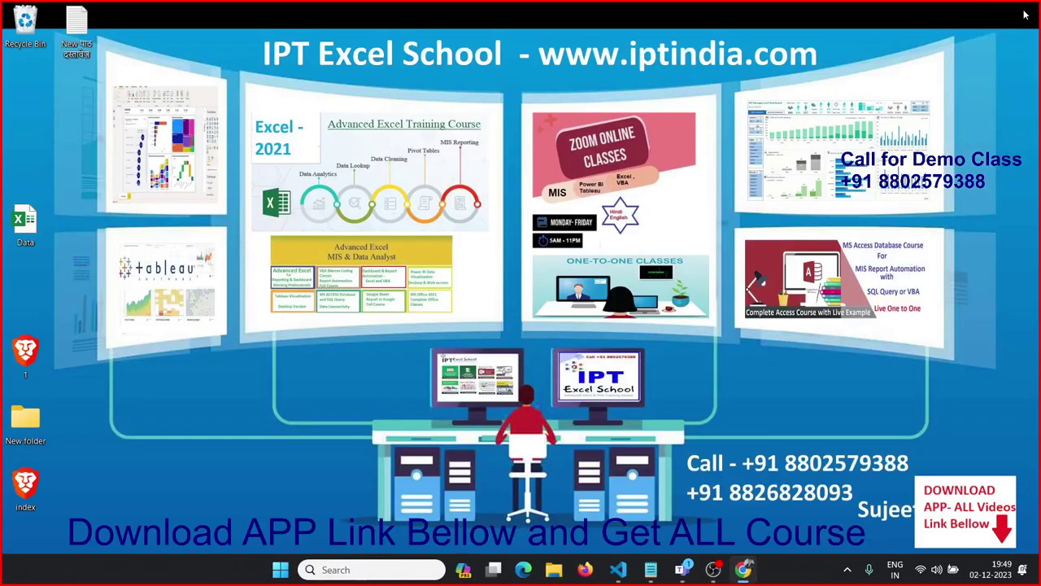
# Relaunch Excel normally and reopen the recent Pro-1 workbook.
pyautogui.press('super')
pyautogui.write('e')
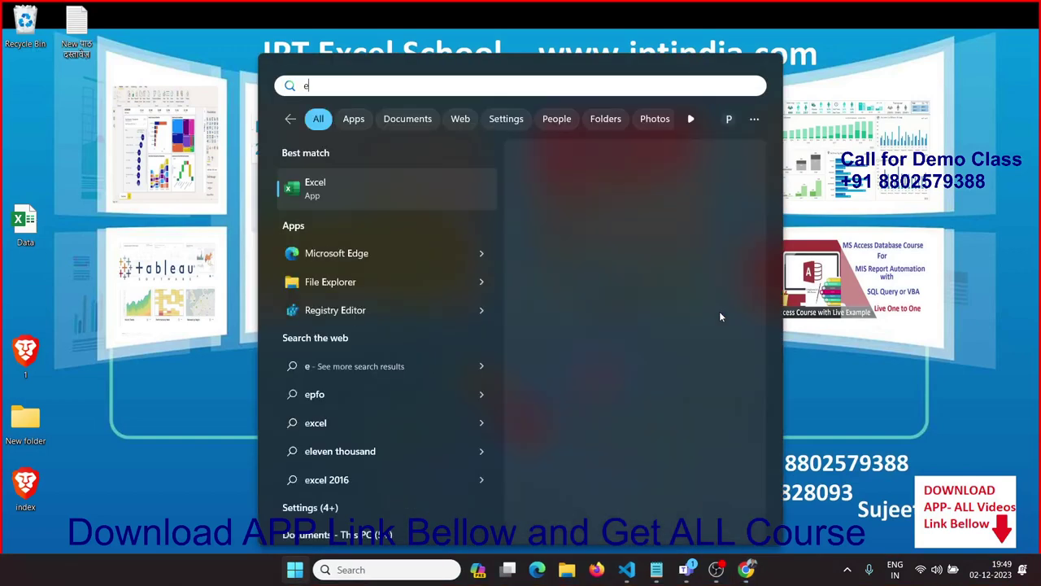
pyautogui.press('Return')
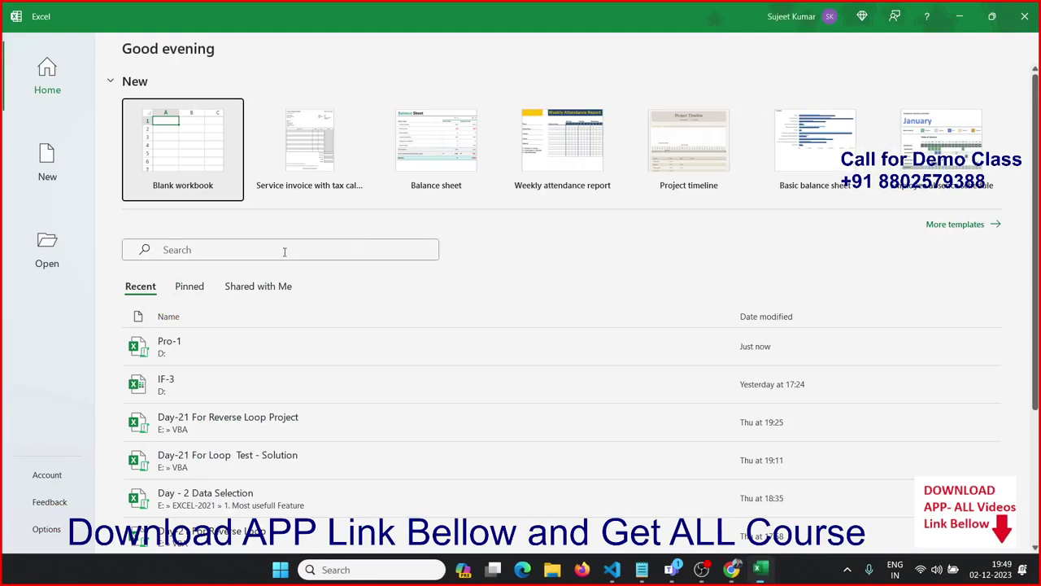
pyautogui.click(217, 353)
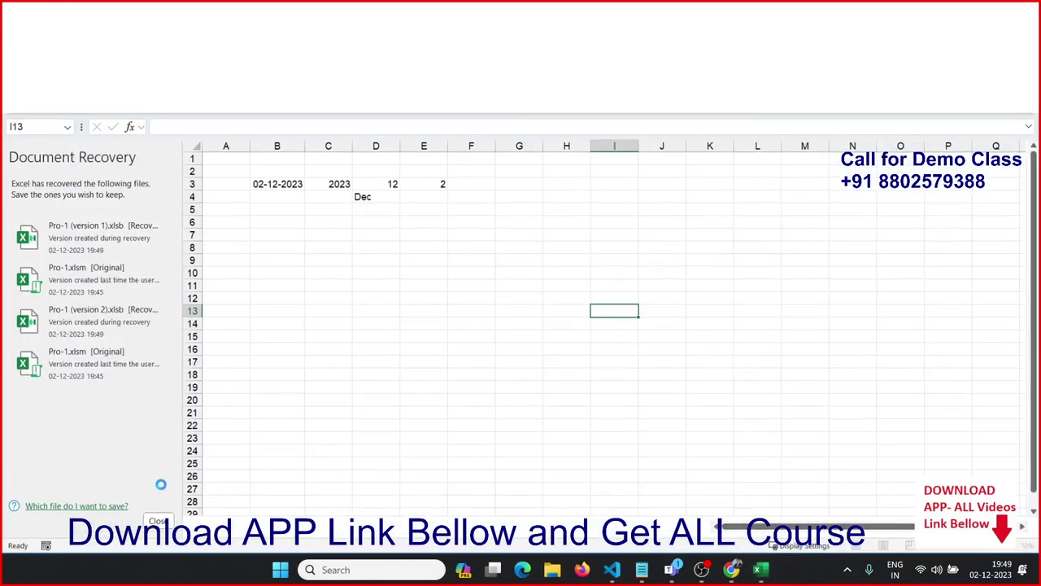